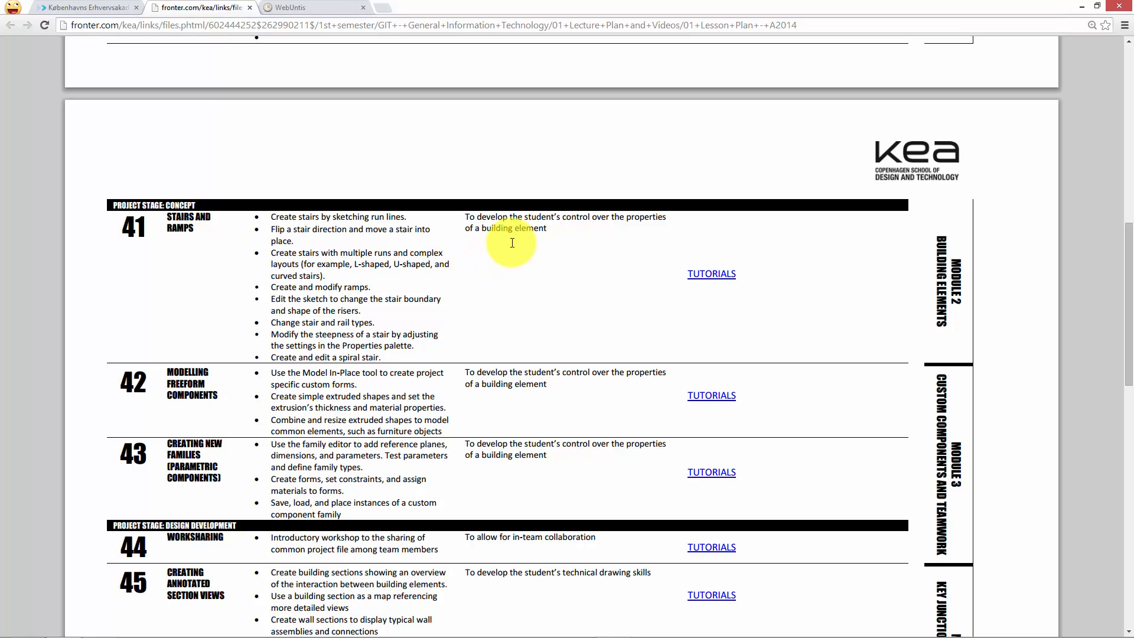
Step: Switch to Revit, open the recent project 1stSem_1i and display its default 3D view
{"action": "mouse_move", "coordinate": [181, 635]}
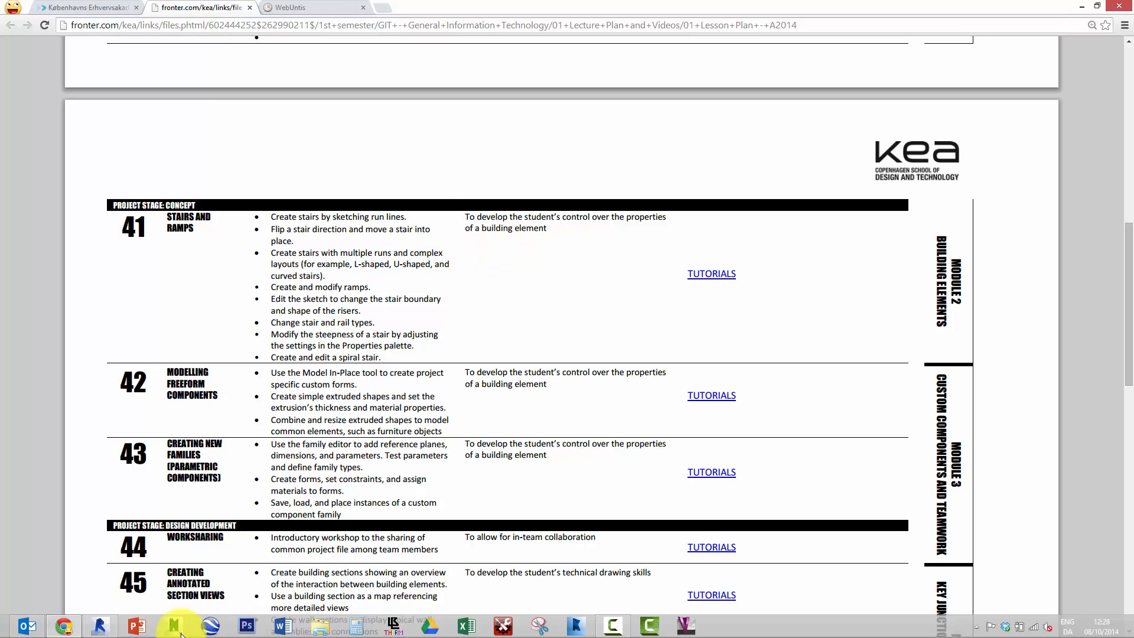
{"action": "left_click", "coordinate": [100, 629]}
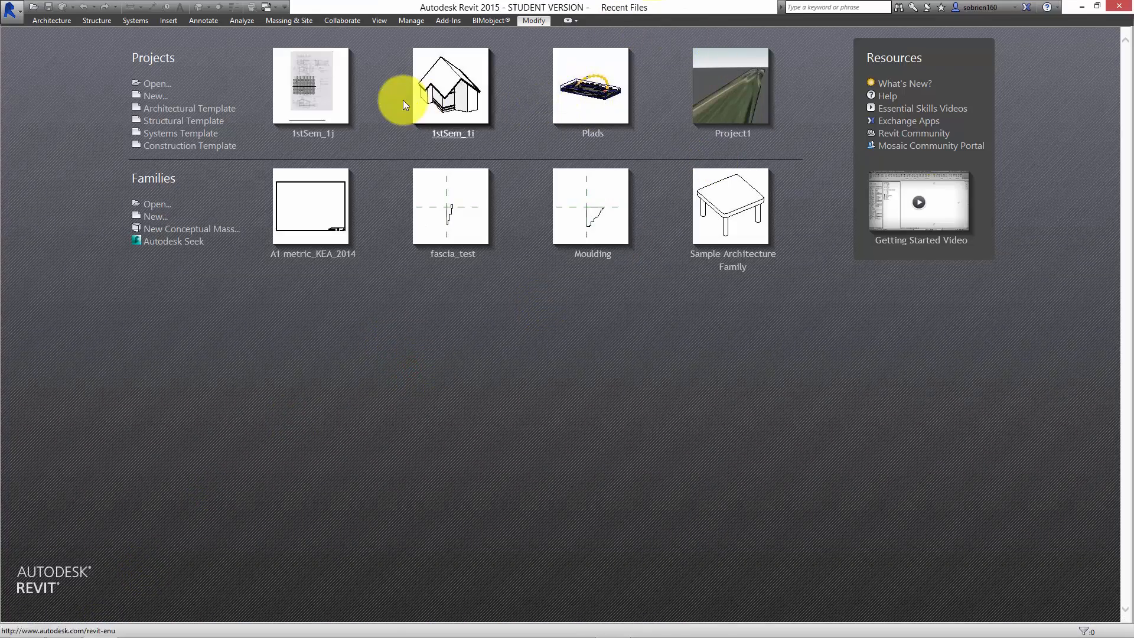
{"action": "left_click", "coordinate": [421, 94]}
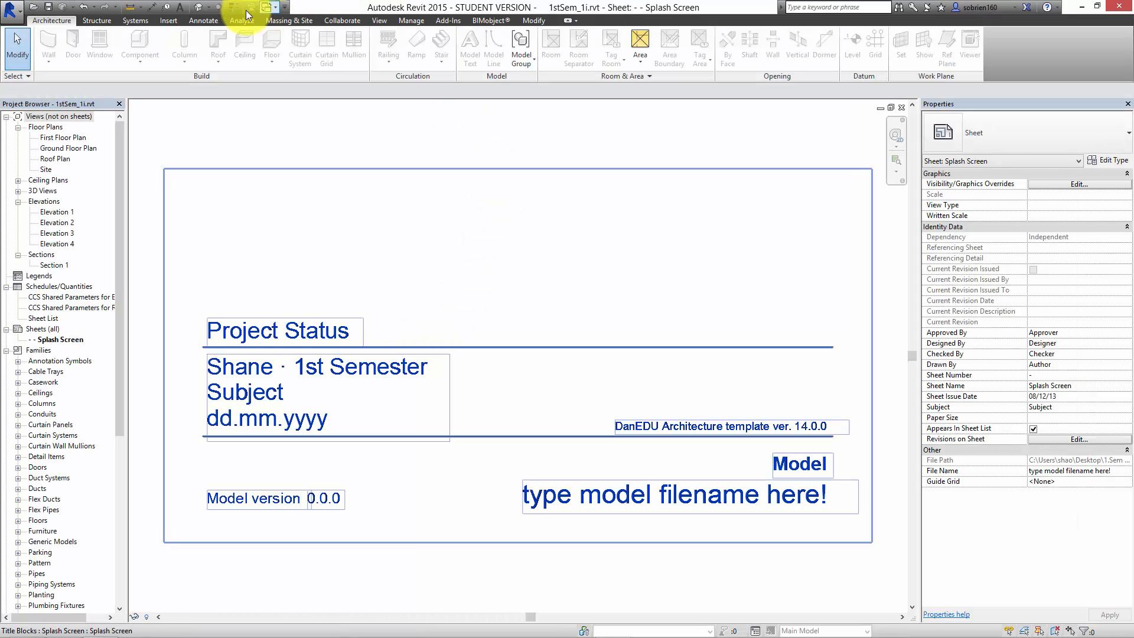
{"action": "left_click", "coordinate": [201, 7]}
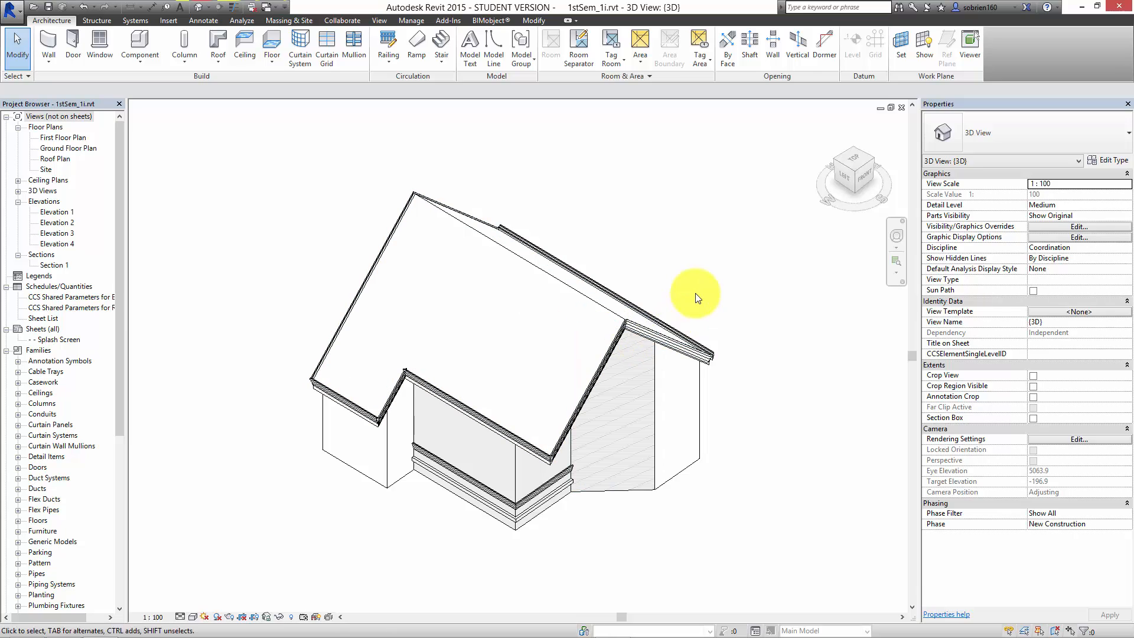
Step: Inspect the house interior by enabling a section box in the 3D view, lowering its upper face below the roof, and switching it off again
{"action": "middle_click_drag", "start_coordinate": [674, 345], "coordinate": [425, 397], "text": "shift"}
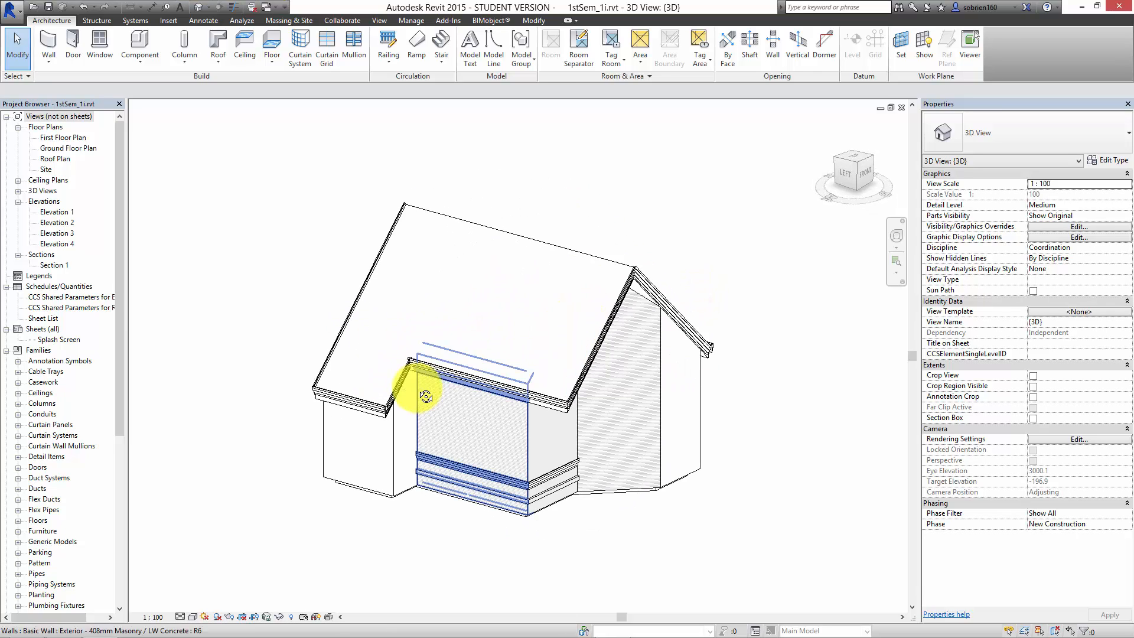
{"action": "left_click", "coordinate": [1034, 419]}
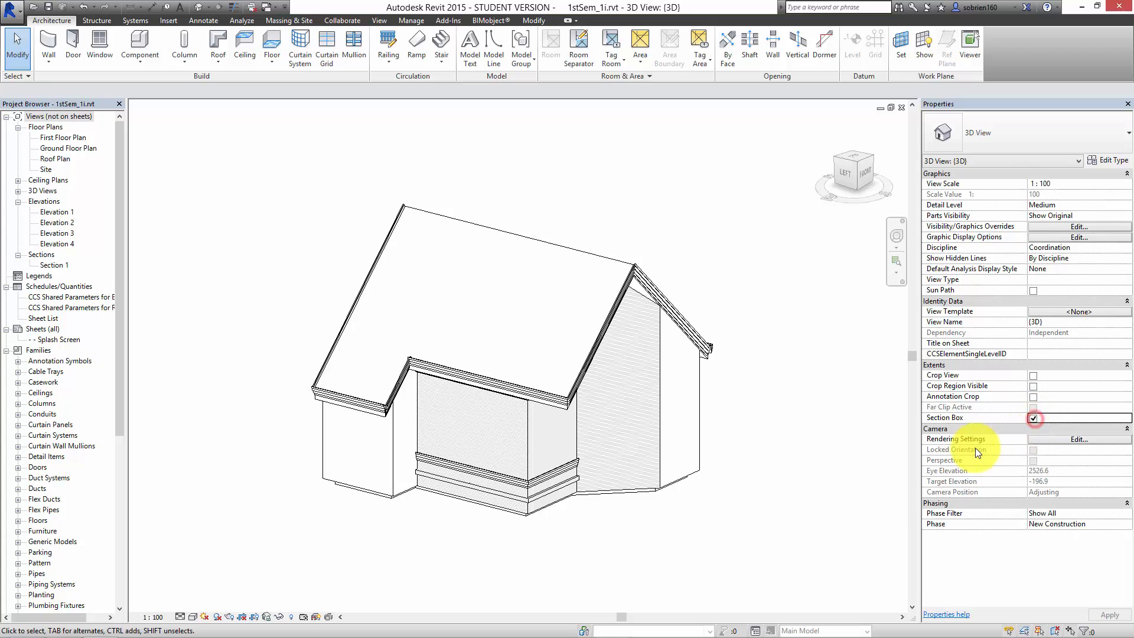
{"action": "left_click", "coordinate": [704, 231]}
{"action": "left_click_drag", "start_coordinate": [518, 223], "coordinate": [540, 346]}
{"action": "middle_click_drag", "start_coordinate": [671, 464], "coordinate": [551, 468], "text": "shift"}
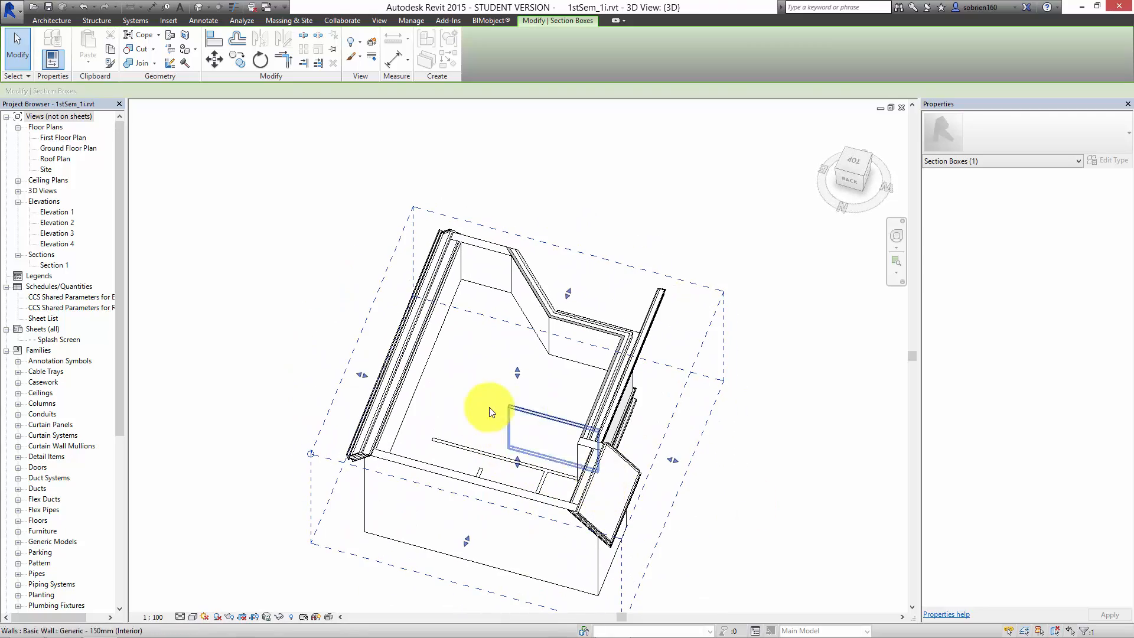
{"action": "middle_click_drag", "start_coordinate": [550, 429], "coordinate": [468, 375], "text": "shift"}
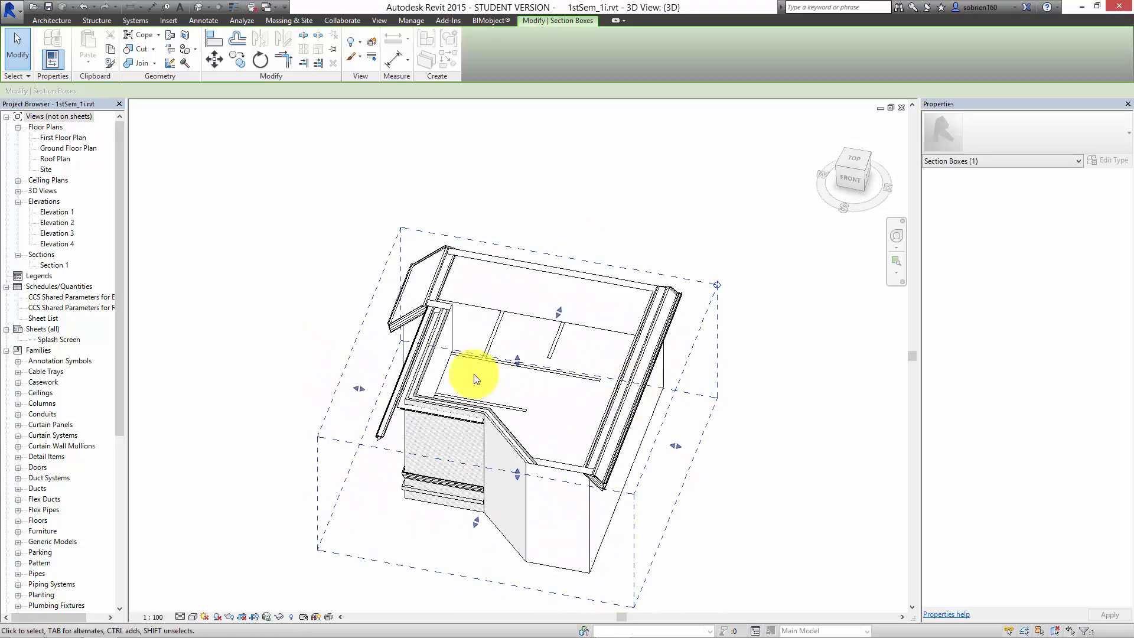
{"action": "scroll", "coordinate": [419, 316], "scroll_direction": "up", "scroll_amount": 5}
{"action": "scroll", "coordinate": [600, 314], "scroll_direction": "down", "scroll_amount": 5}
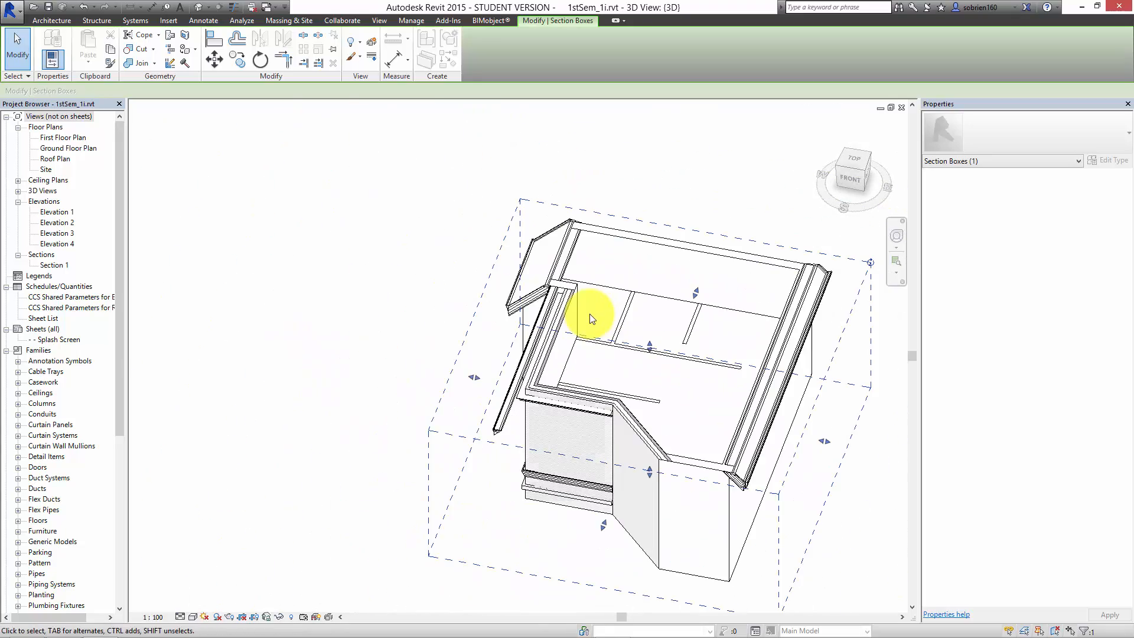
{"action": "middle_click_drag", "start_coordinate": [694, 441], "coordinate": [726, 285], "text": "shift"}
{"action": "left_click", "coordinate": [792, 266]}
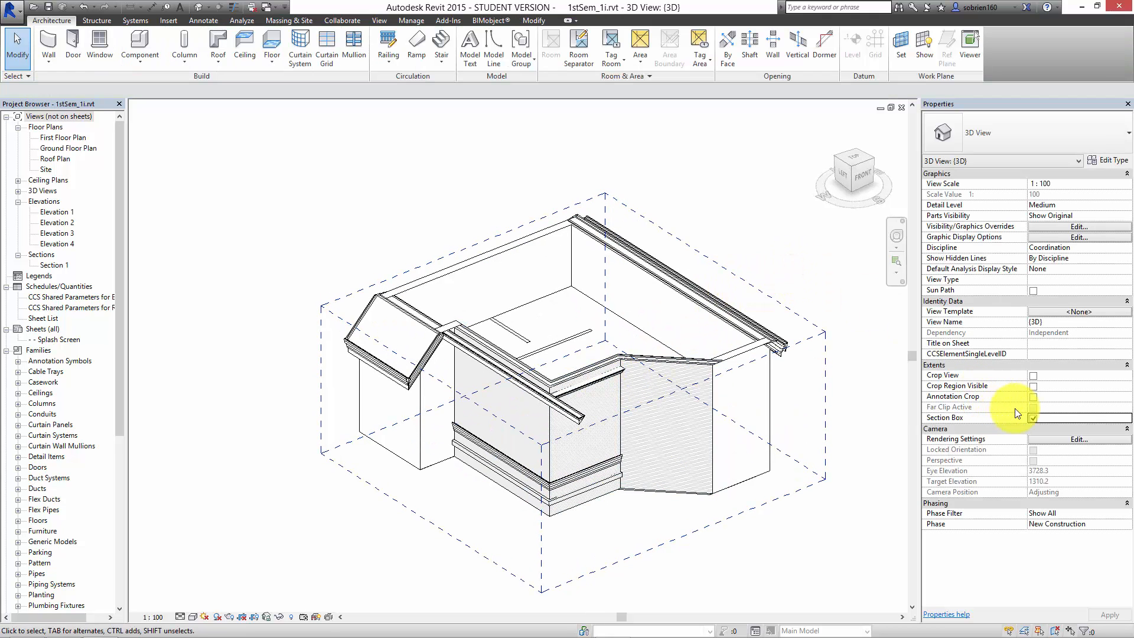
{"action": "left_click", "coordinate": [1032, 418]}
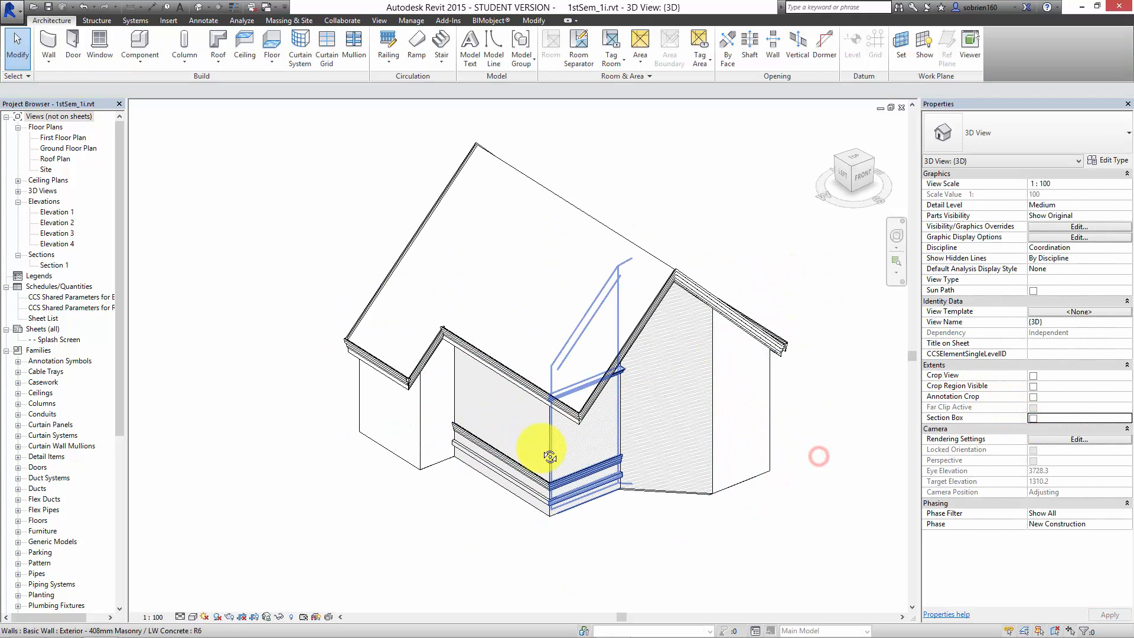
Step: Open the Ground Floor Plan view and bring the empty area beside the building into view
{"action": "scroll", "coordinate": [549, 457], "scroll_direction": "down", "scroll_amount": 5}
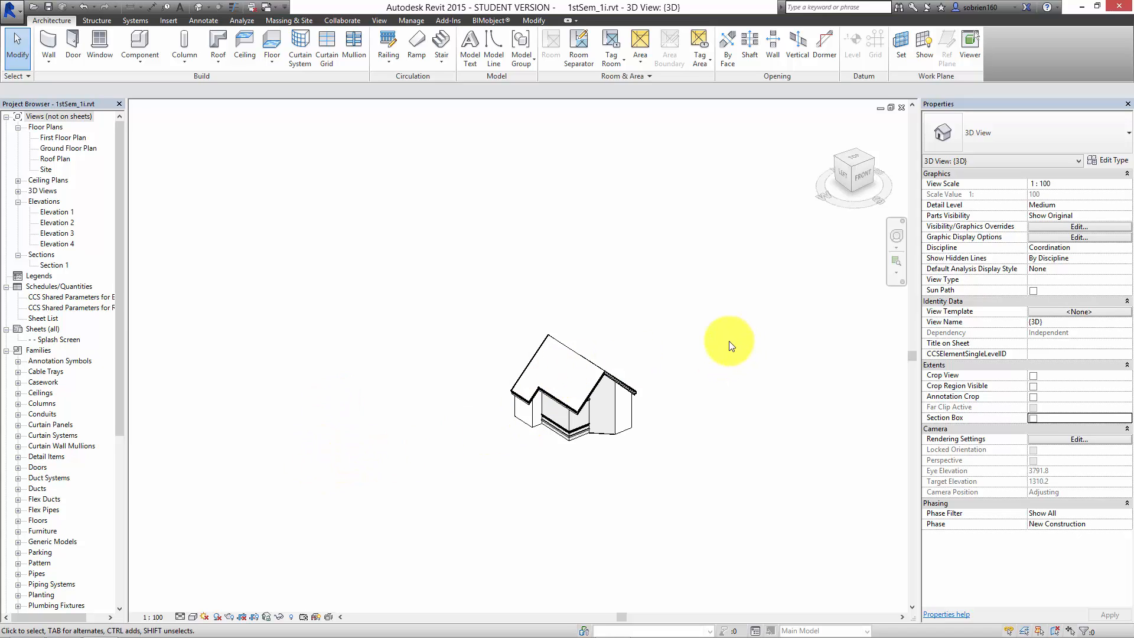
{"action": "middle_click_drag", "start_coordinate": [698, 350], "coordinate": [672, 351]}
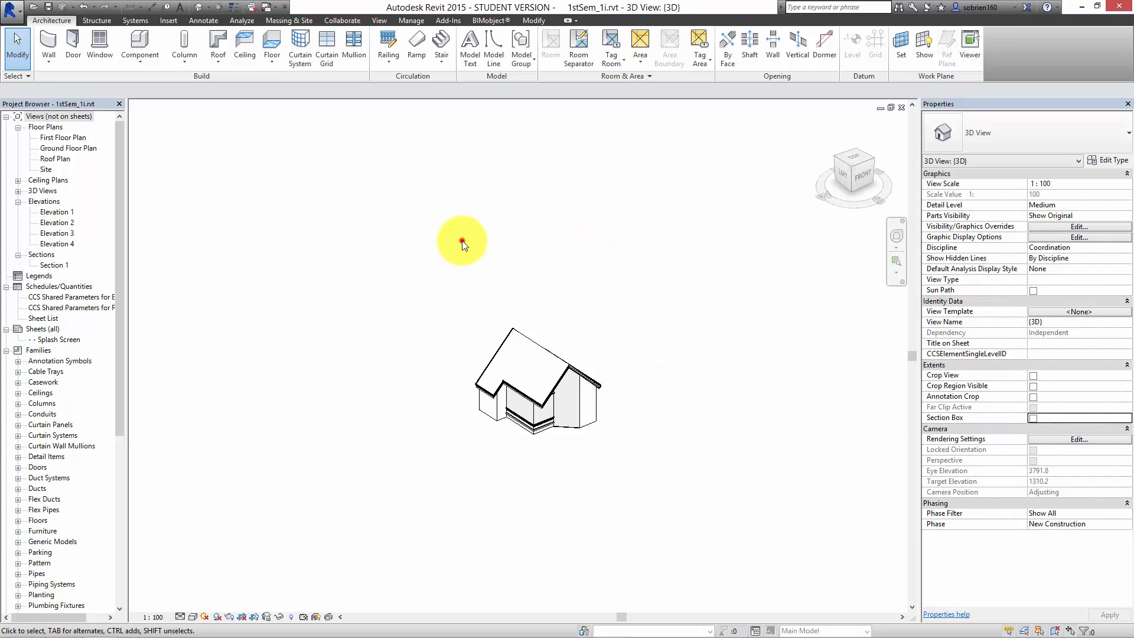
{"action": "double_click", "coordinate": [80, 148]}
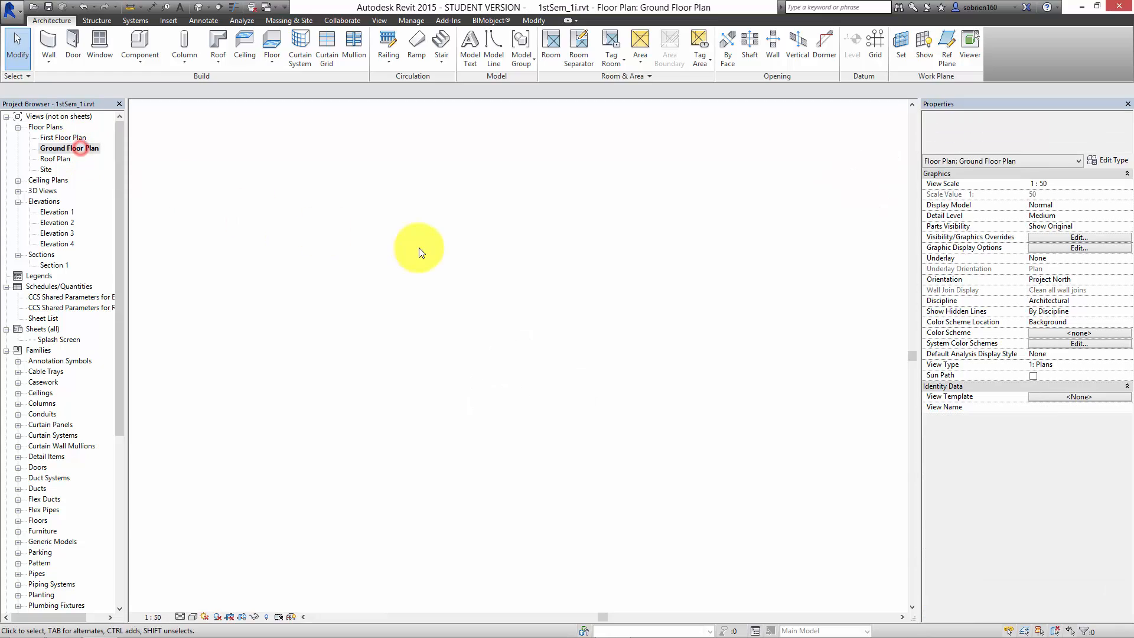
{"action": "middle_click_drag", "start_coordinate": [643, 396], "coordinate": [627, 397]}
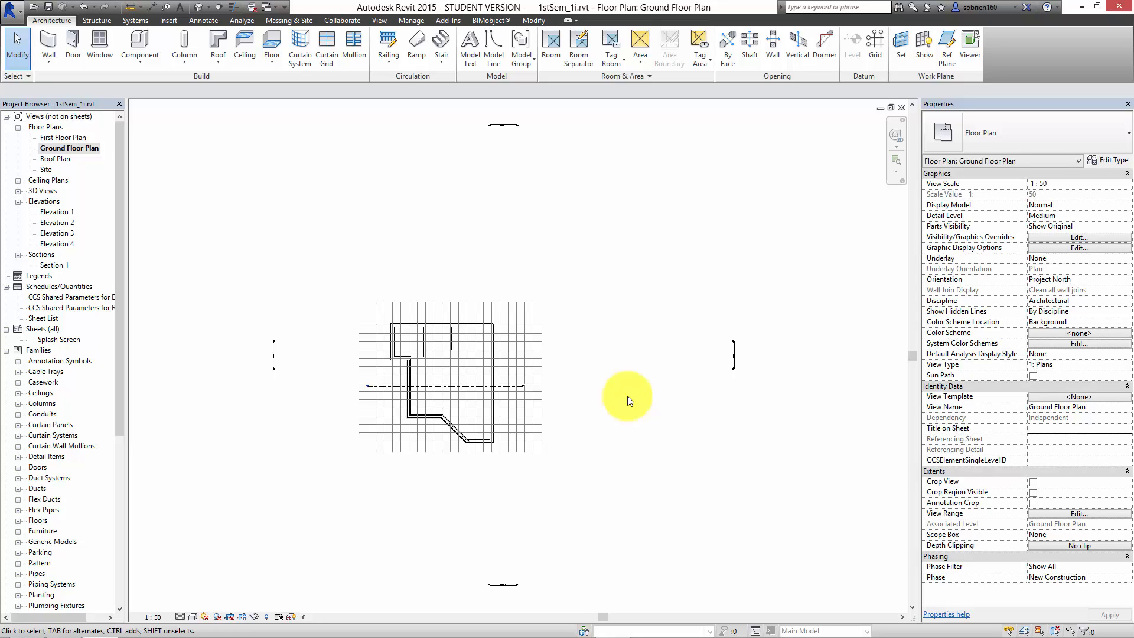
{"action": "middle_click_drag", "start_coordinate": [427, 203], "coordinate": [397, 203]}
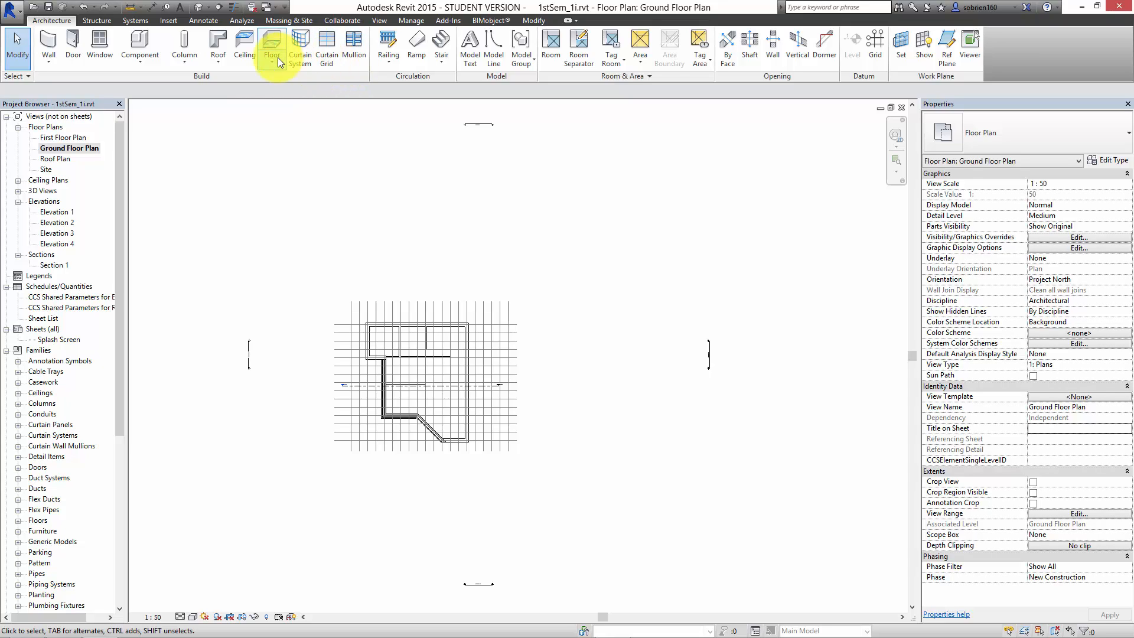
Step: Using Stair by Sketch, draw a straight vertical run about 5320 mm long in the empty area to the right of the building
{"action": "left_click", "coordinate": [444, 62]}
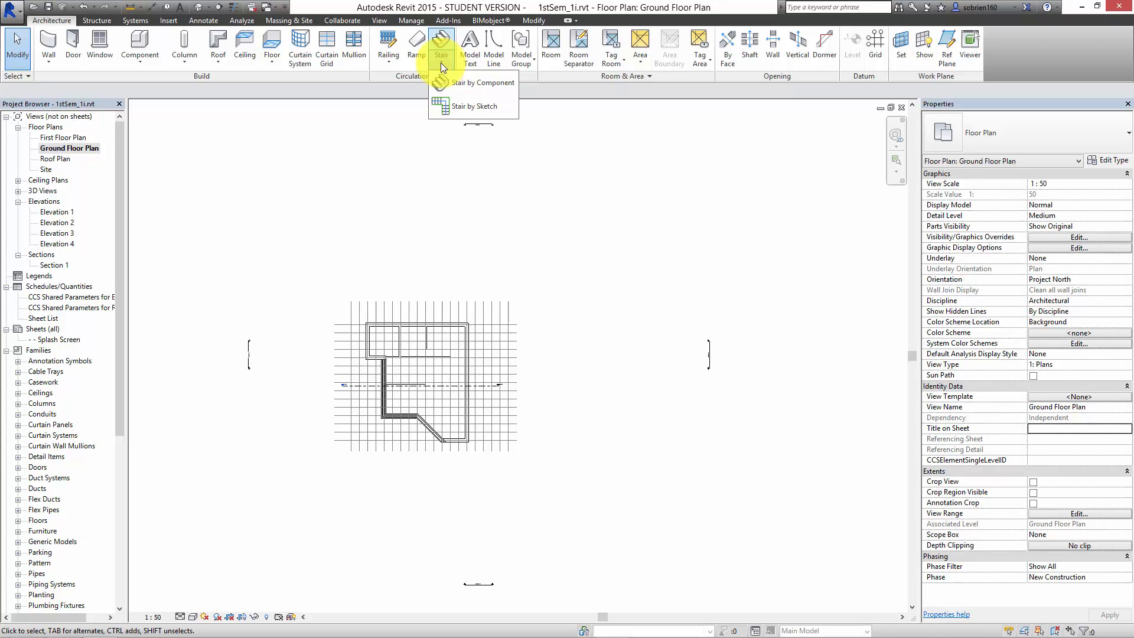
{"action": "left_click", "coordinate": [452, 107]}
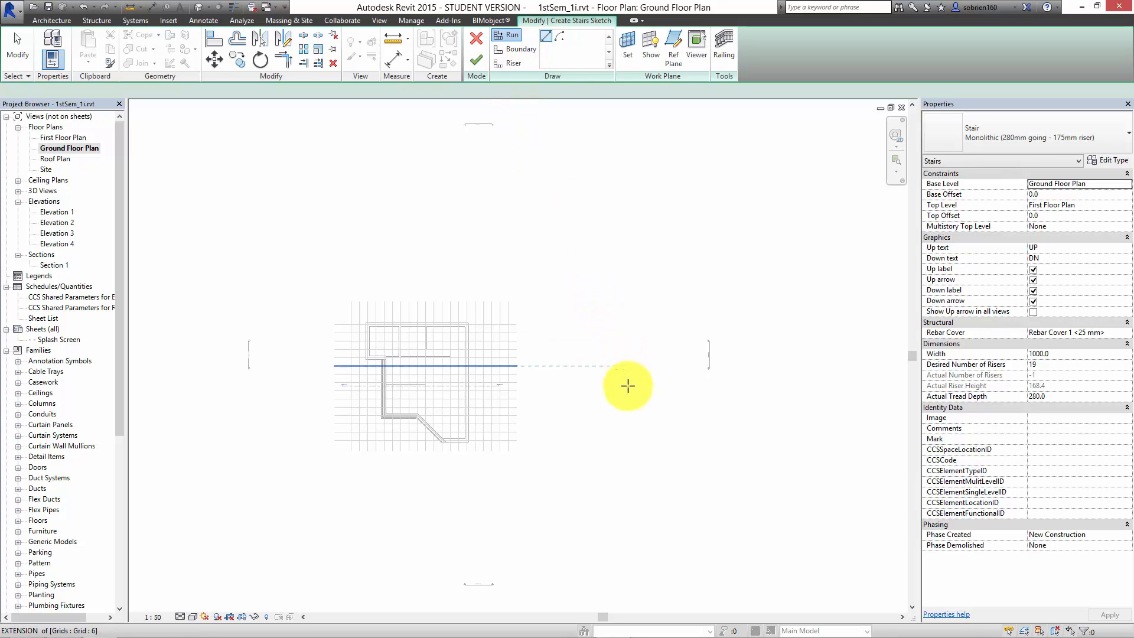
{"action": "left_click", "coordinate": [641, 421]}
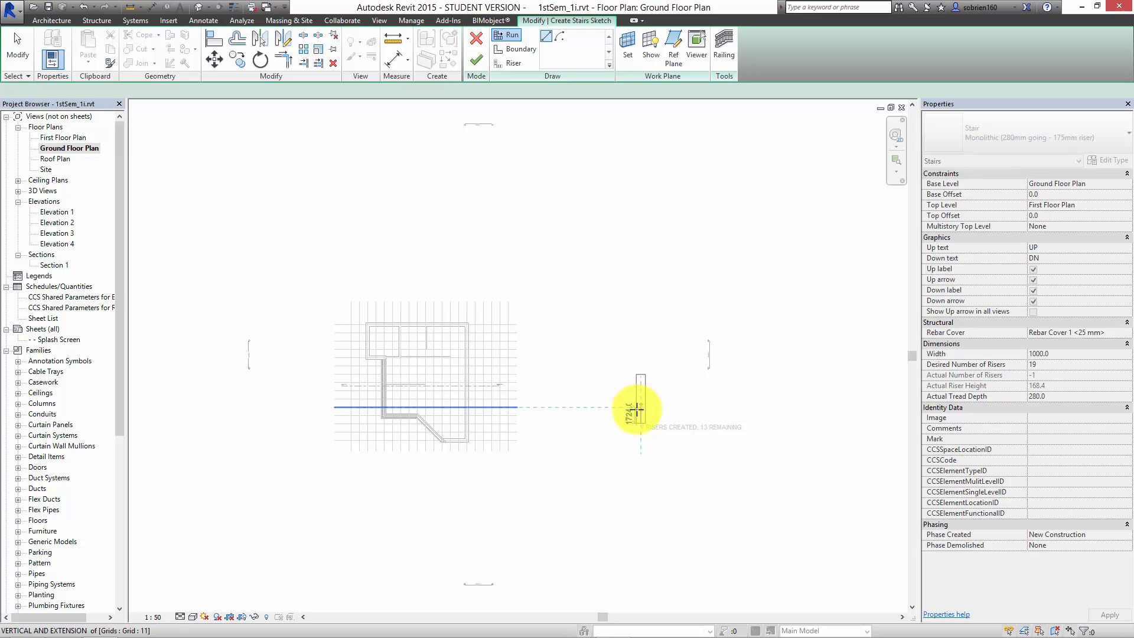
{"action": "scroll", "coordinate": [637, 414], "scroll_direction": "up", "scroll_amount": 1}
{"action": "scroll", "coordinate": [636, 411], "scroll_direction": "up", "scroll_amount": 3}
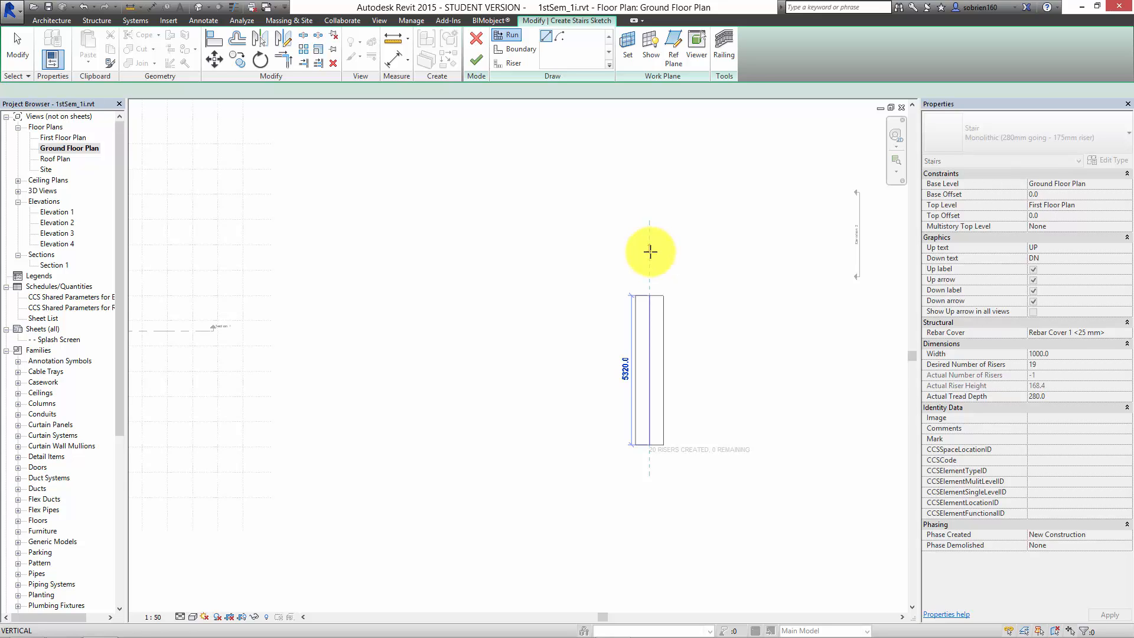
{"action": "left_click", "coordinate": [650, 252]}
{"action": "scroll", "coordinate": [649, 313], "scroll_direction": "up", "scroll_amount": 5}
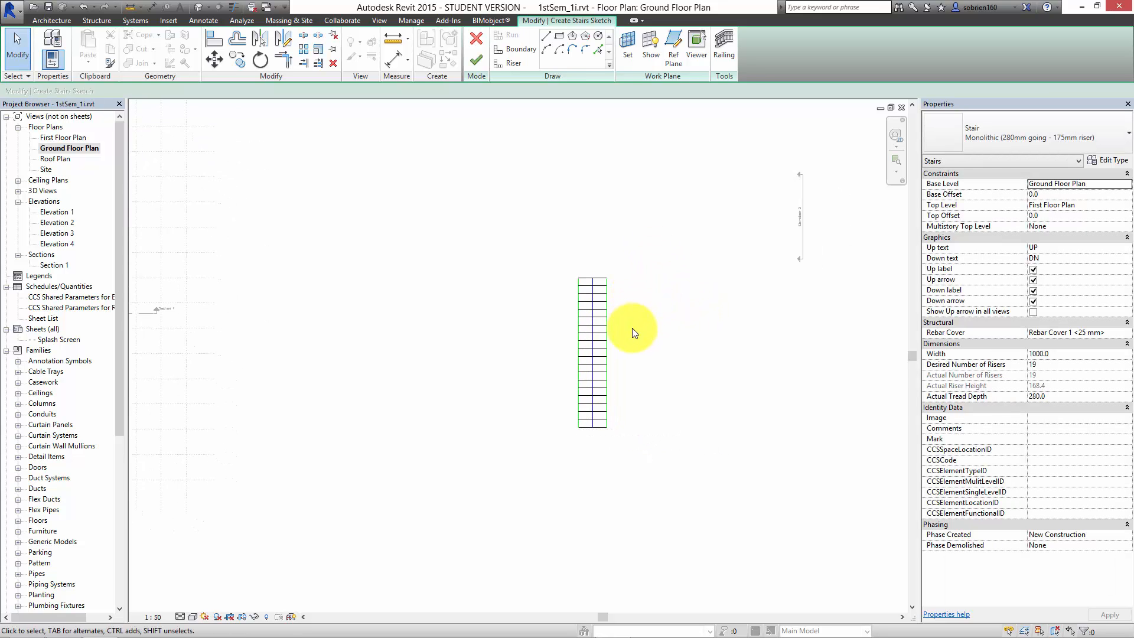
{"action": "middle_click_drag", "start_coordinate": [632, 331], "coordinate": [643, 350]}
{"action": "scroll", "coordinate": [638, 354], "scroll_direction": "down", "scroll_amount": 4}
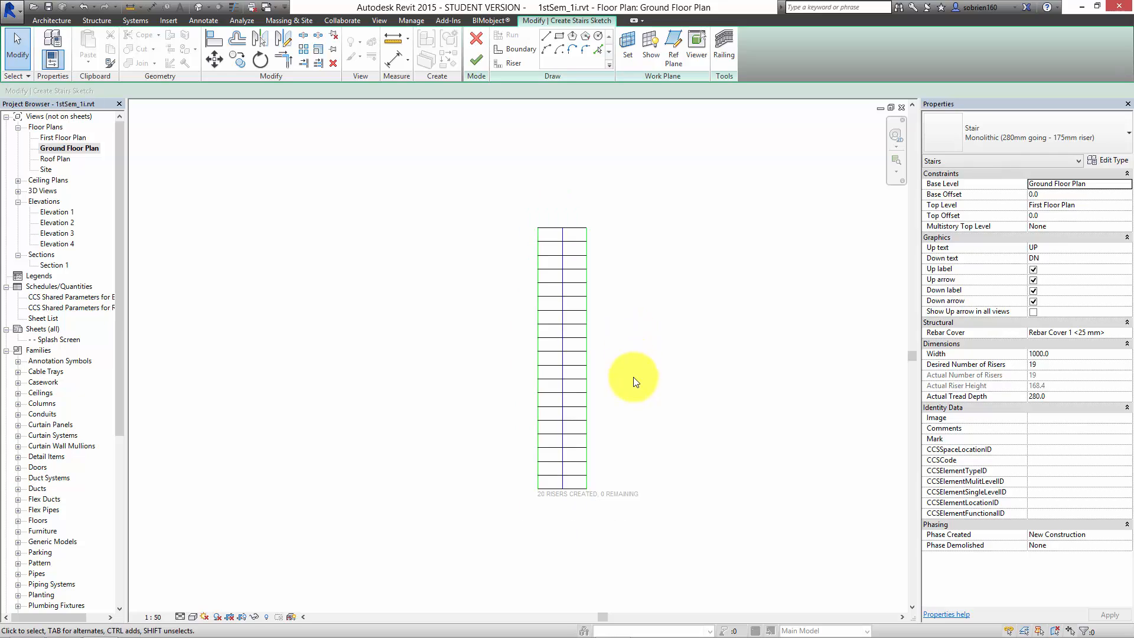
{"action": "scroll", "coordinate": [514, 504], "scroll_direction": "up", "scroll_amount": 2}
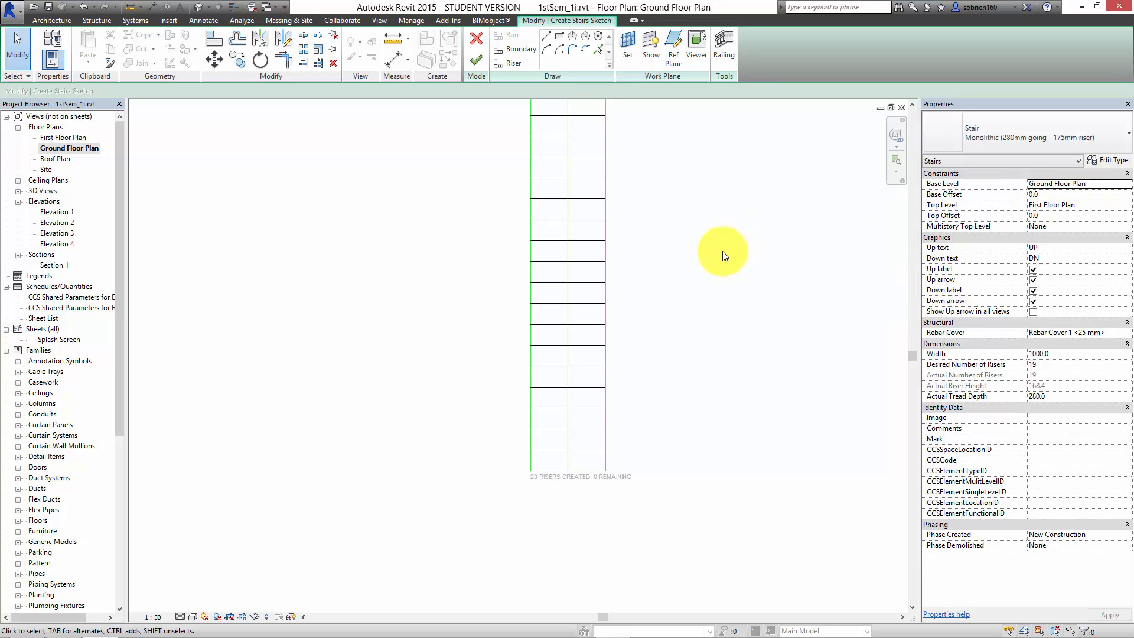
{"action": "scroll", "coordinate": [726, 255], "scroll_direction": "down", "scroll_amount": 2}
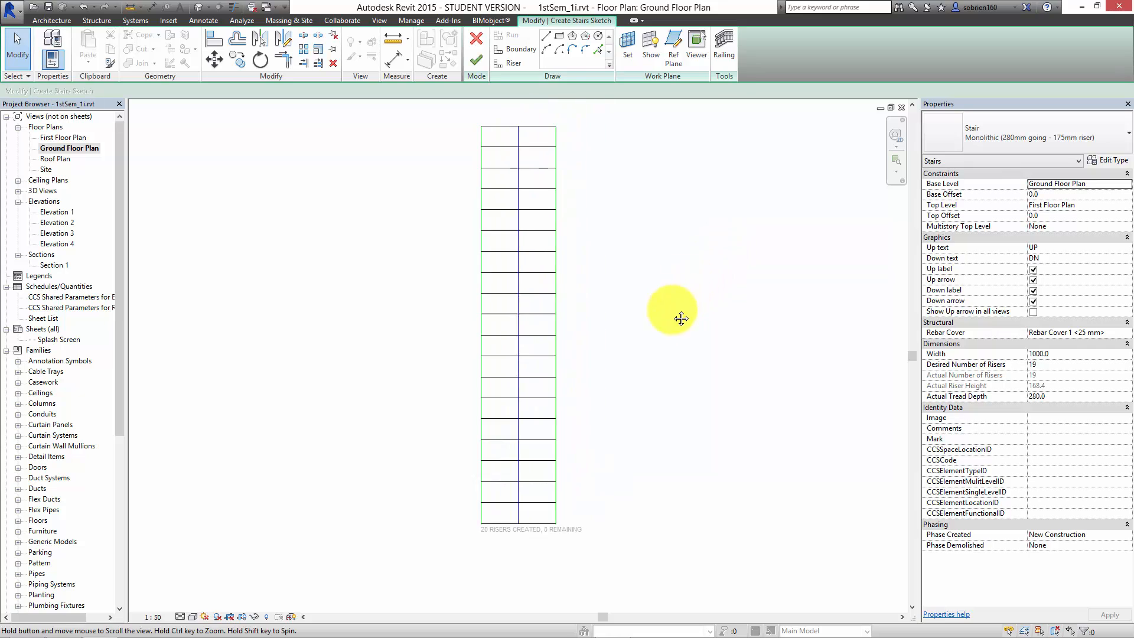
{"action": "middle_click_drag", "start_coordinate": [679, 320], "coordinate": [627, 311]}
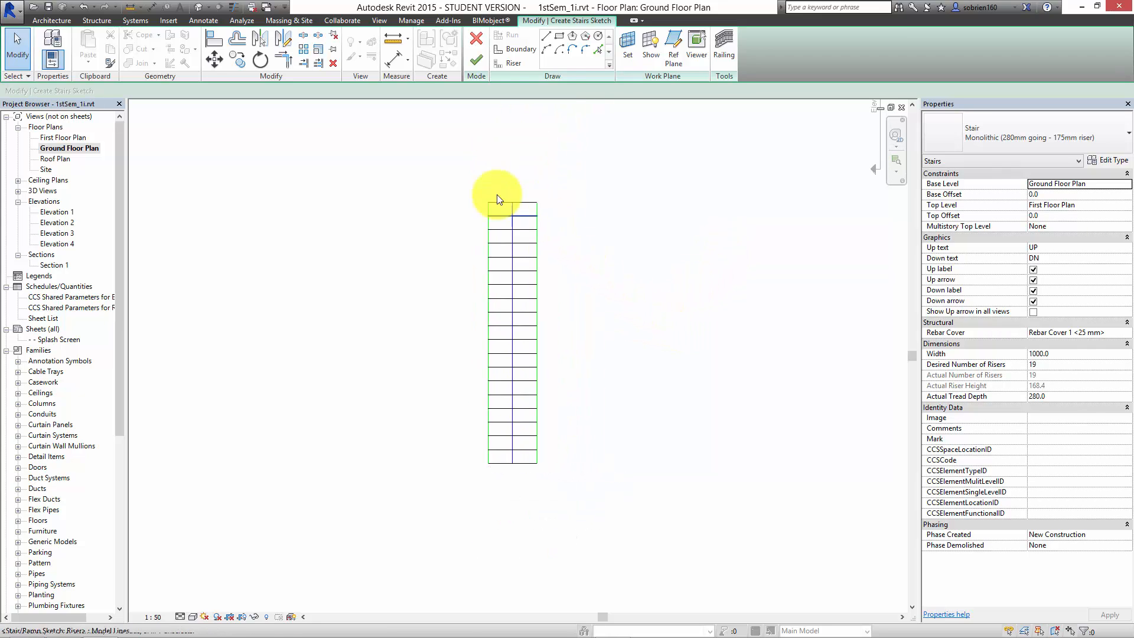
Step: Close the Splash Screen sheet view and tile the Ground Floor Plan and 3D views side by side, framing the stair sketch in both
{"action": "key", "text": "w"}
{"action": "key", "text": "t"}
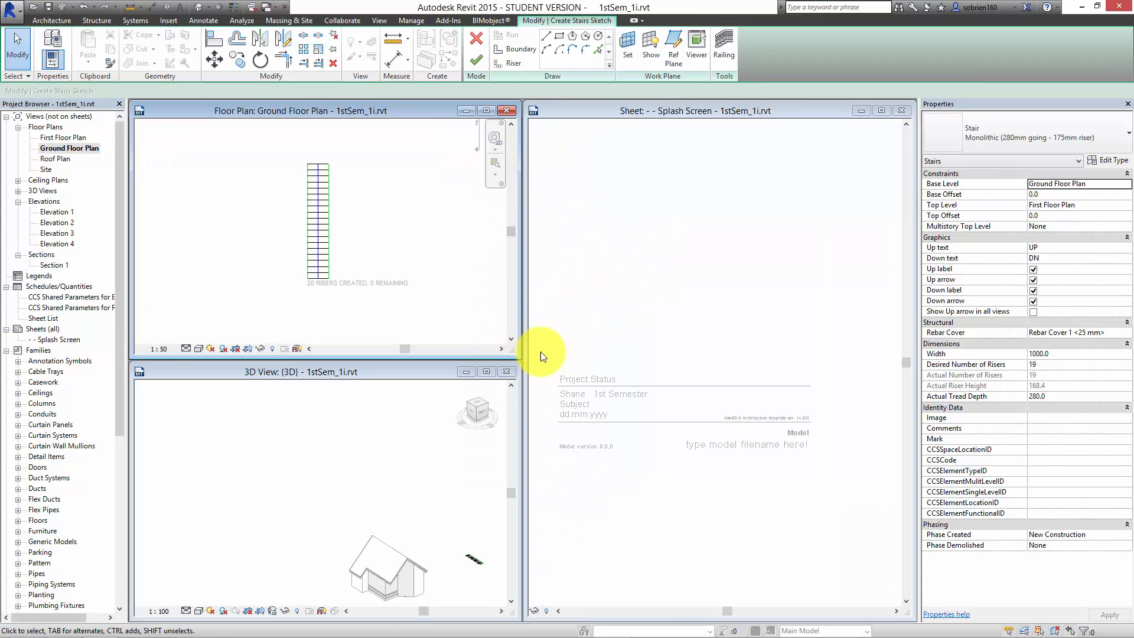
{"action": "left_click", "coordinate": [901, 112]}
{"action": "key", "text": "w"}
{"action": "key", "text": "t"}
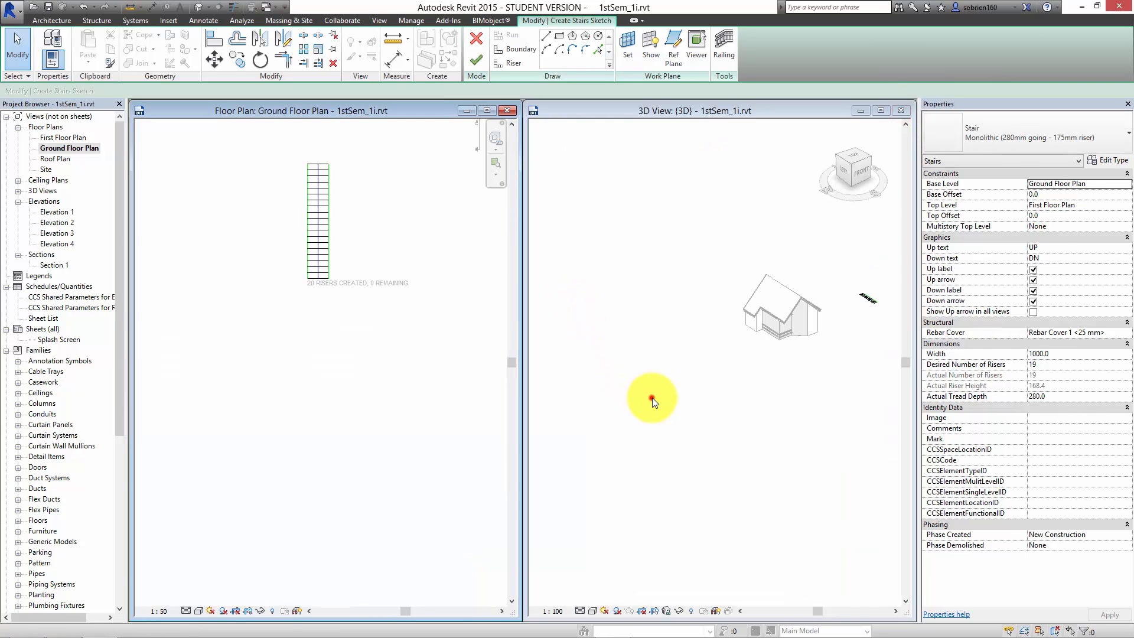
{"action": "middle_click_drag", "start_coordinate": [650, 397], "coordinate": [645, 409]}
{"action": "scroll", "coordinate": [785, 338], "scroll_direction": "up", "scroll_amount": 7}
{"action": "mouse_move", "coordinate": [787, 341]}
{"action": "middle_mouse_down"}
{"action": "mouse_move", "coordinate": [703, 388]}
{"action": "mouse_move", "coordinate": [639, 391]}
{"action": "mouse_move", "coordinate": [663, 426]}
{"action": "middle_mouse_up"}
{"action": "middle_click_drag", "start_coordinate": [674, 379], "coordinate": [524, 355], "text": "shift"}
{"action": "left_click", "coordinate": [448, 365]}
{"action": "mouse_move", "coordinate": [420, 335]}
{"action": "middle_mouse_down"}
{"action": "mouse_move", "coordinate": [397, 463]}
{"action": "mouse_move", "coordinate": [431, 463]}
{"action": "mouse_move", "coordinate": [408, 337]}
{"action": "middle_mouse_up"}
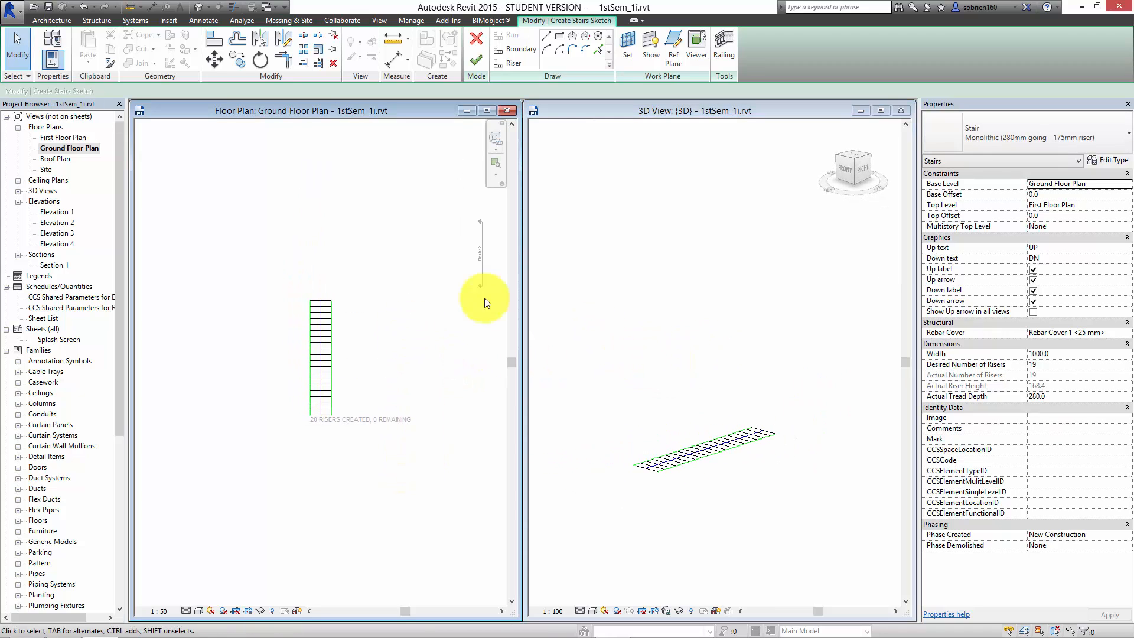
Step: Review the type properties and Stair Calculator rules of the Monolithic stair type
{"action": "left_click", "coordinate": [1106, 161]}
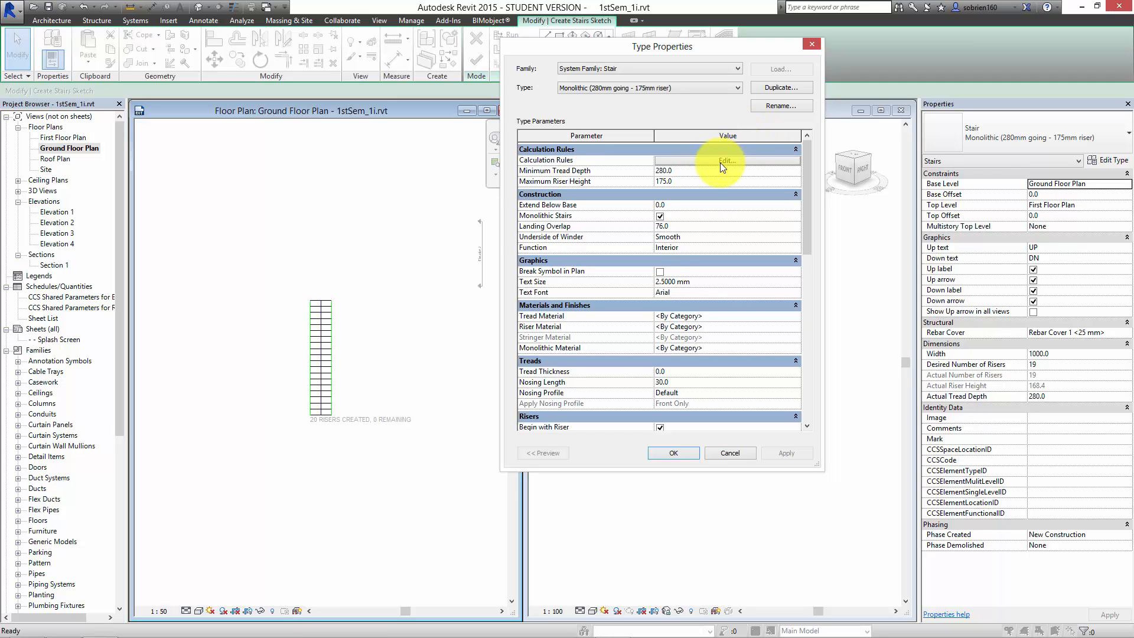
{"action": "left_click", "coordinate": [720, 161]}
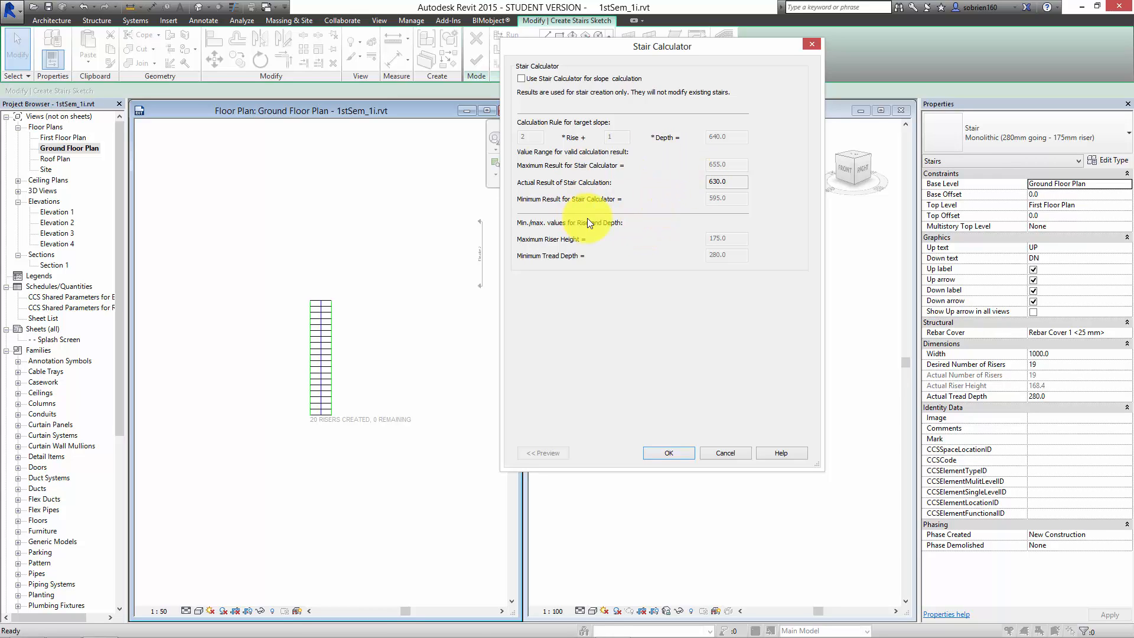
{"action": "key", "text": "Return"}
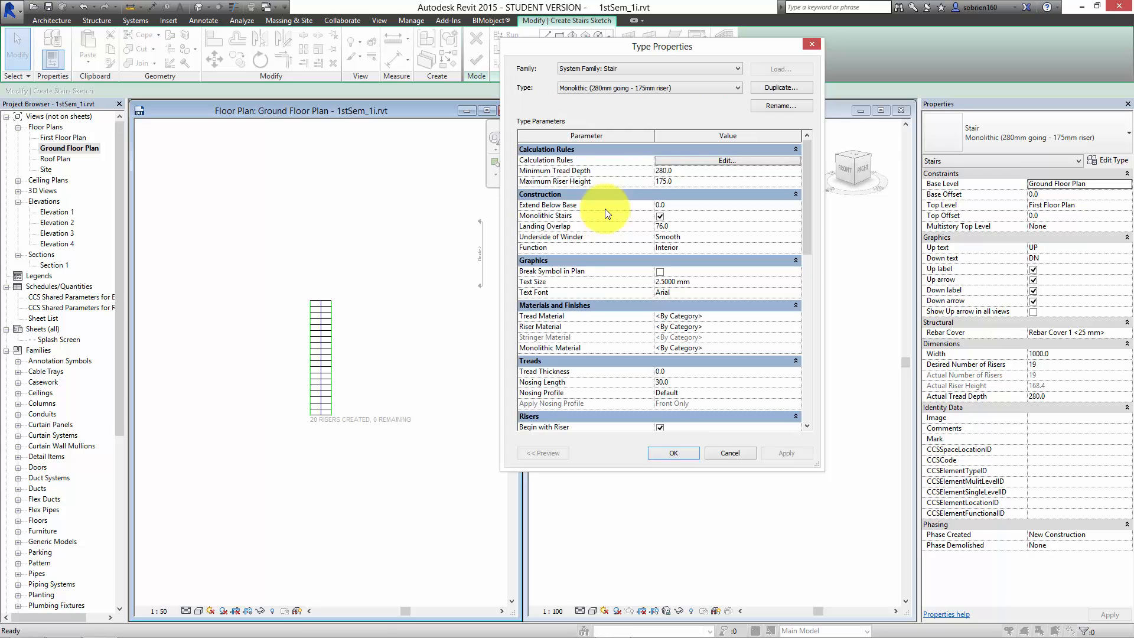
{"action": "key", "text": "Return"}
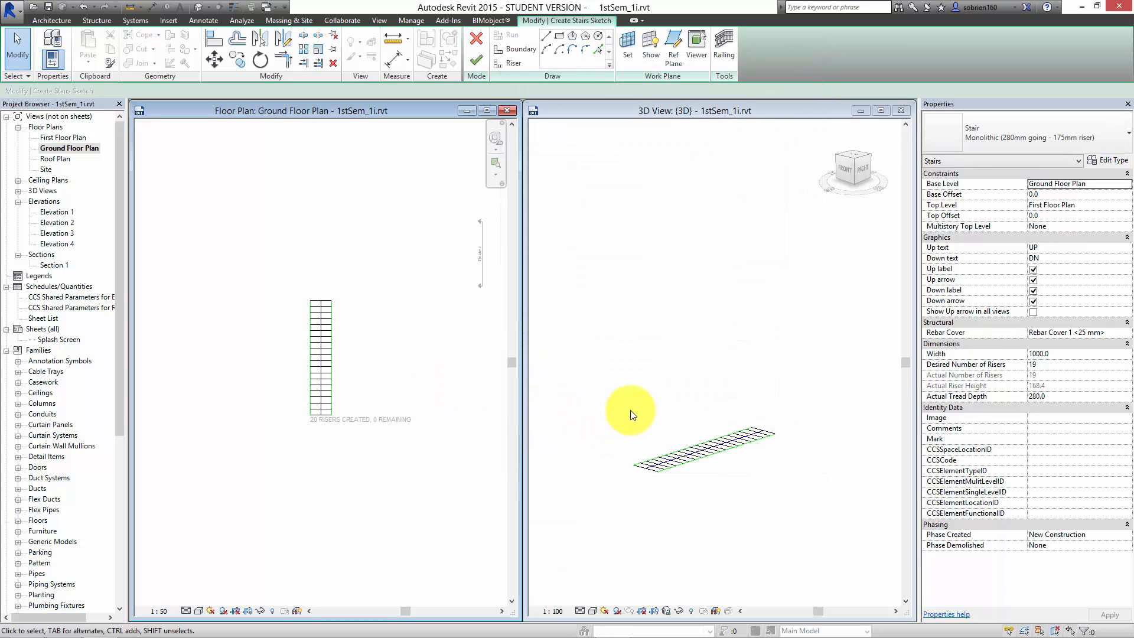
Step: Turn Use Stair Calculator for slope calculation on and back off in the Monolithic stair type's Calculation Rules
{"action": "left_click", "coordinate": [1110, 160]}
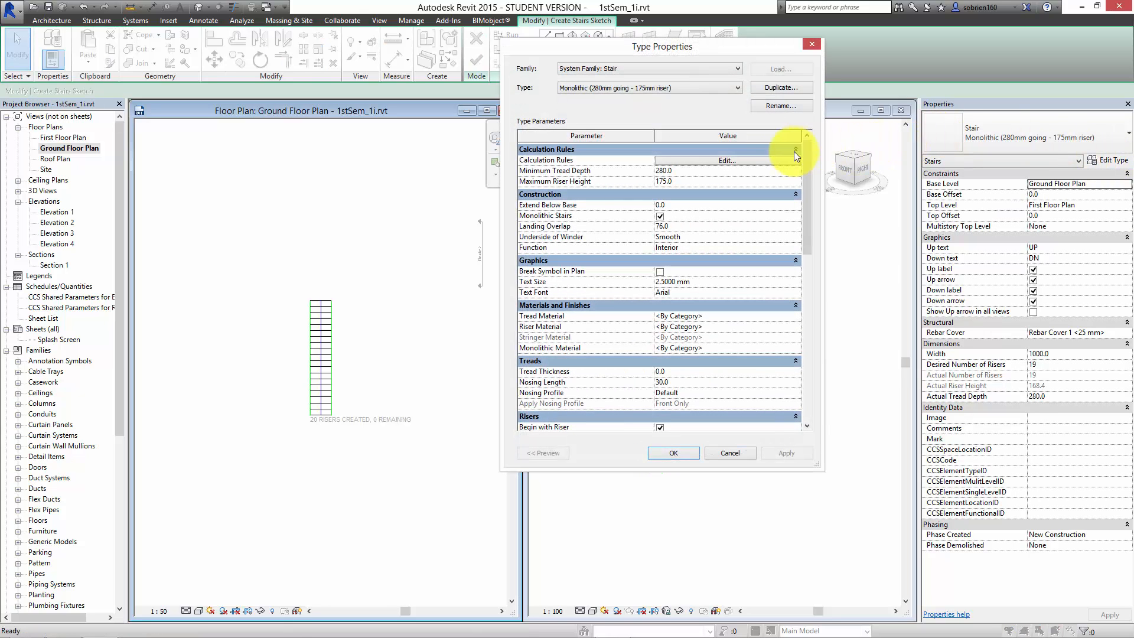
{"action": "left_click", "coordinate": [724, 160]}
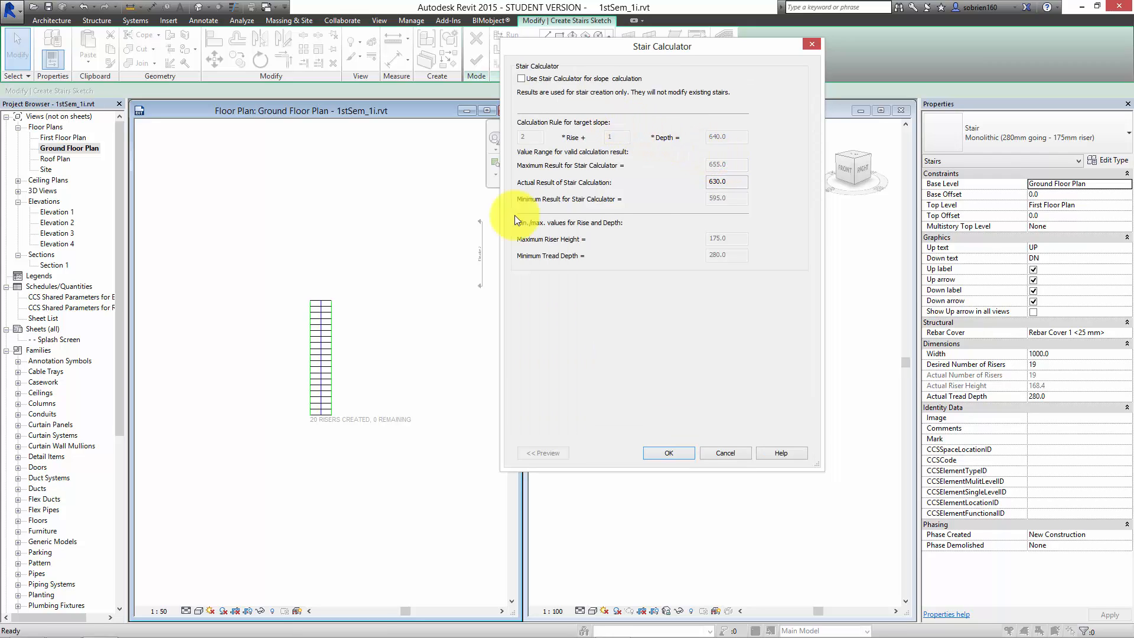
{"action": "left_click", "coordinate": [520, 79]}
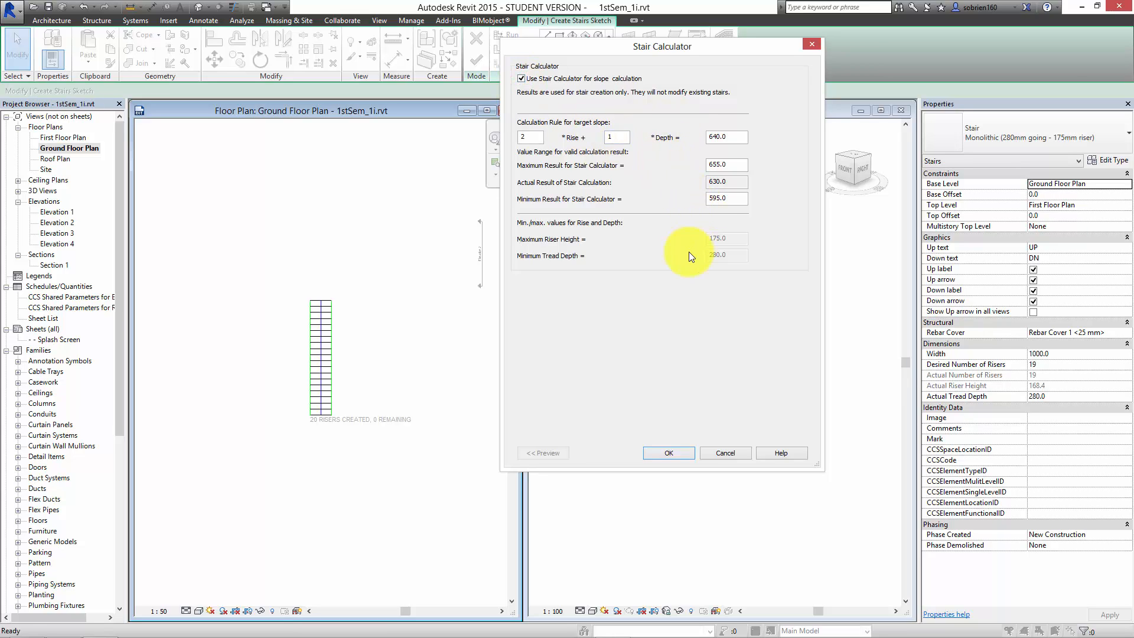
{"action": "left_click", "coordinate": [524, 79]}
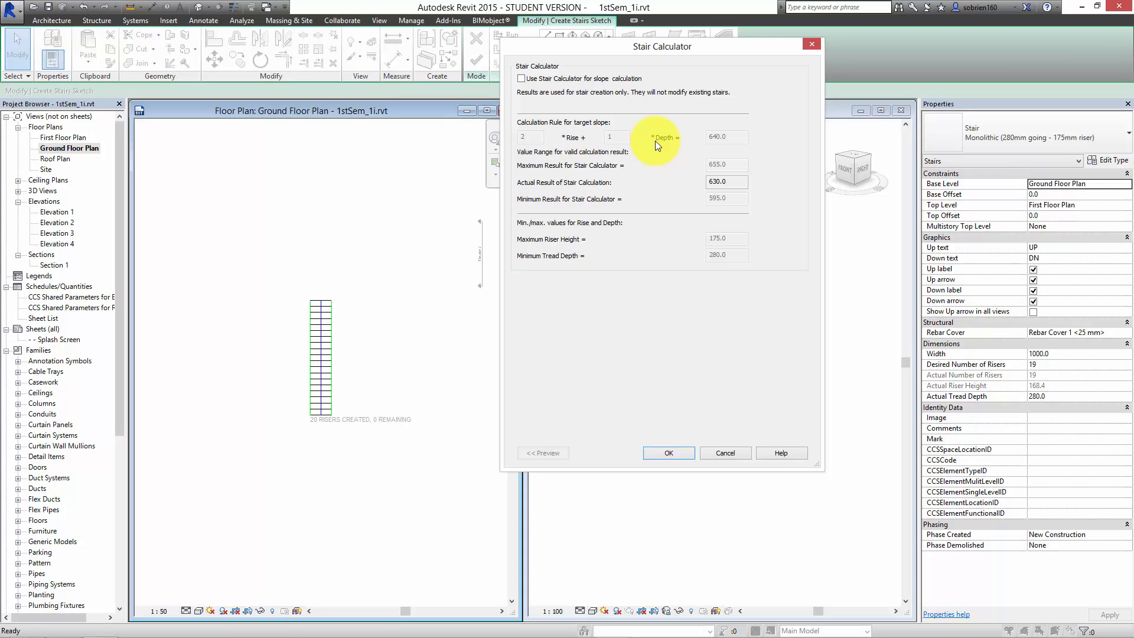
{"action": "left_click", "coordinate": [681, 452]}
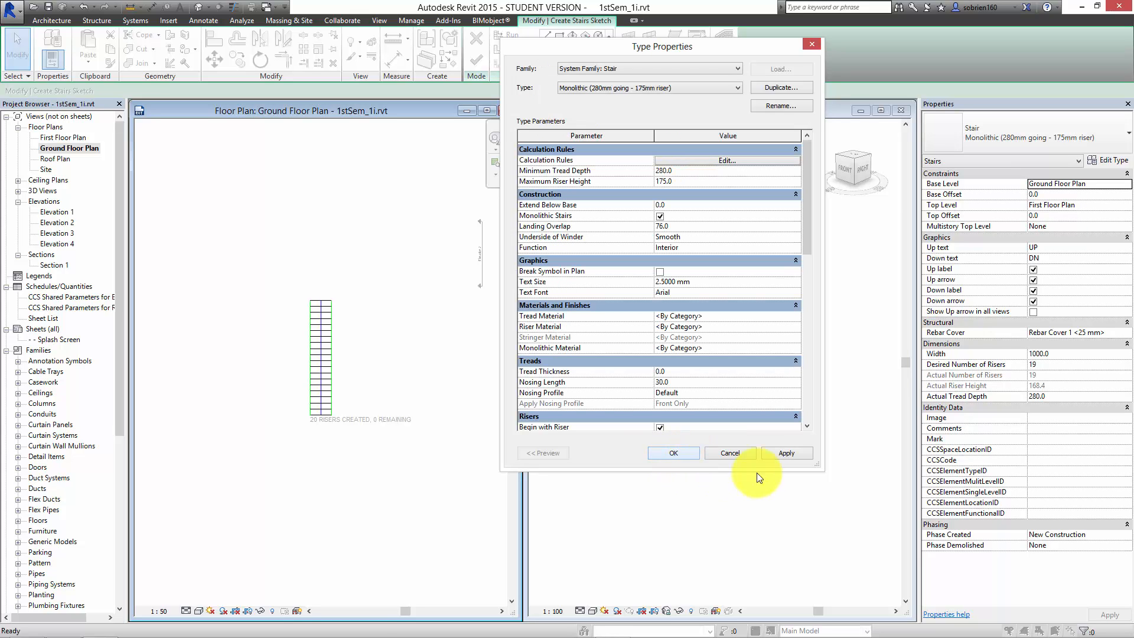
{"action": "left_click", "coordinate": [673, 453]}
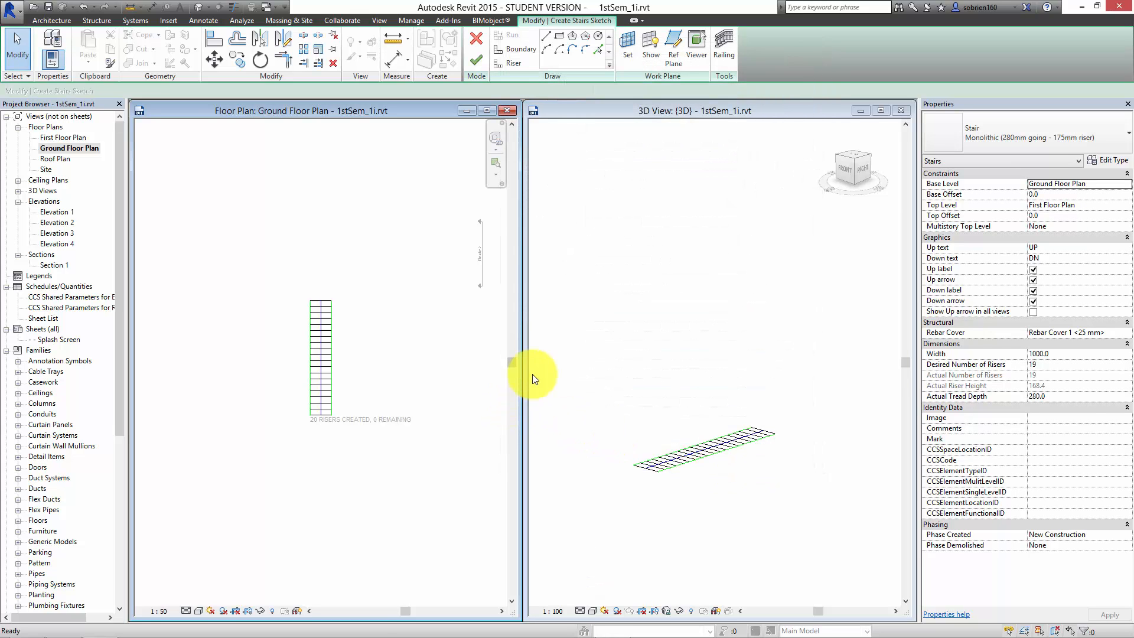
Step: Finish the straight stair sketch and move the stair's UP label to just below the bottom step in the plan
{"action": "left_click", "coordinate": [475, 59]}
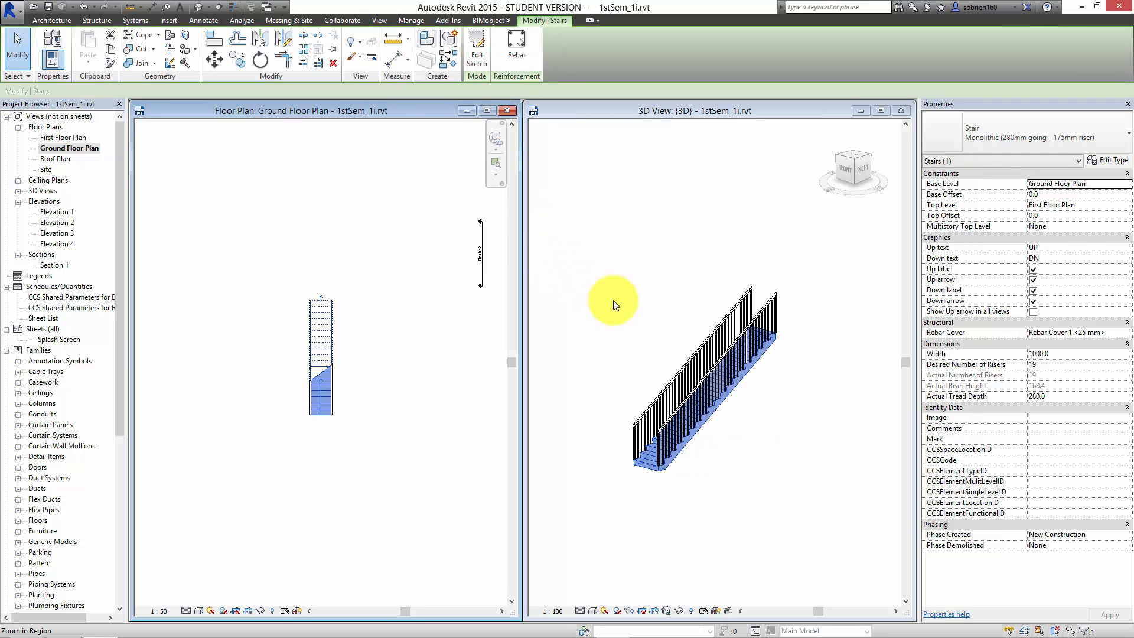
{"action": "left_click", "coordinate": [764, 447]}
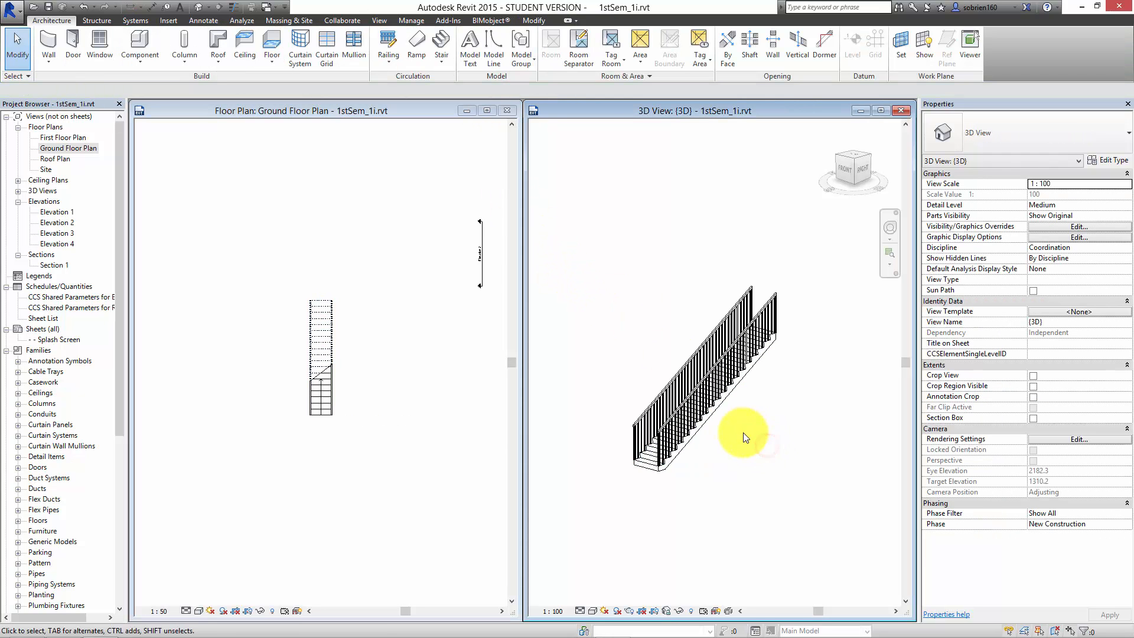
{"action": "left_click", "coordinate": [357, 370]}
{"action": "scroll", "coordinate": [358, 390], "scroll_direction": "up", "scroll_amount": 3}
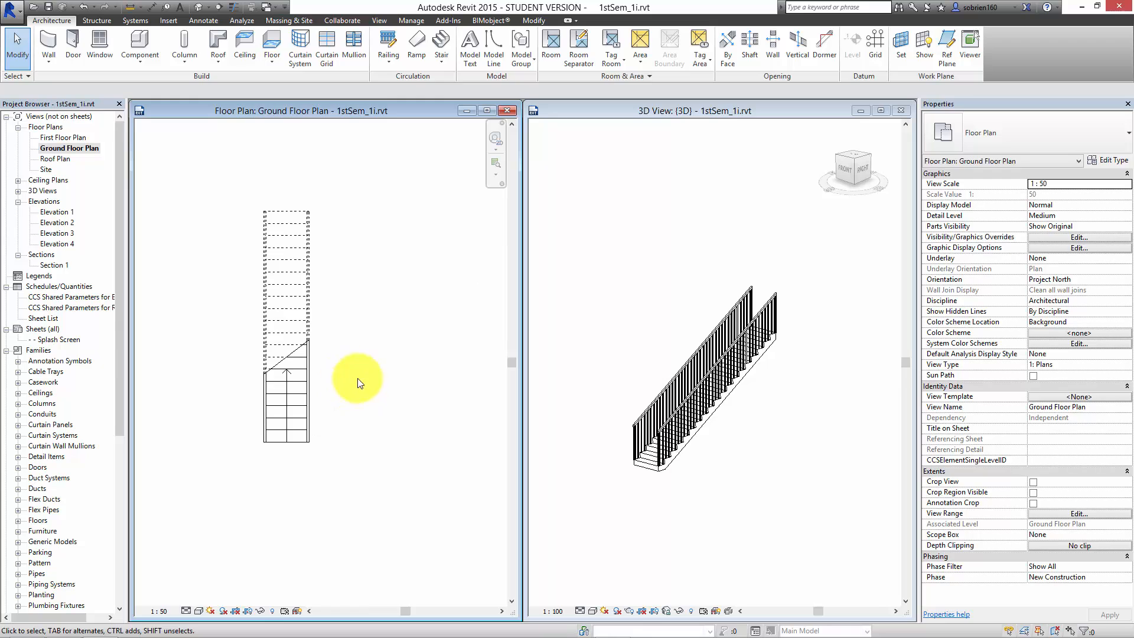
{"action": "scroll", "coordinate": [286, 470], "scroll_direction": "up", "scroll_amount": 2}
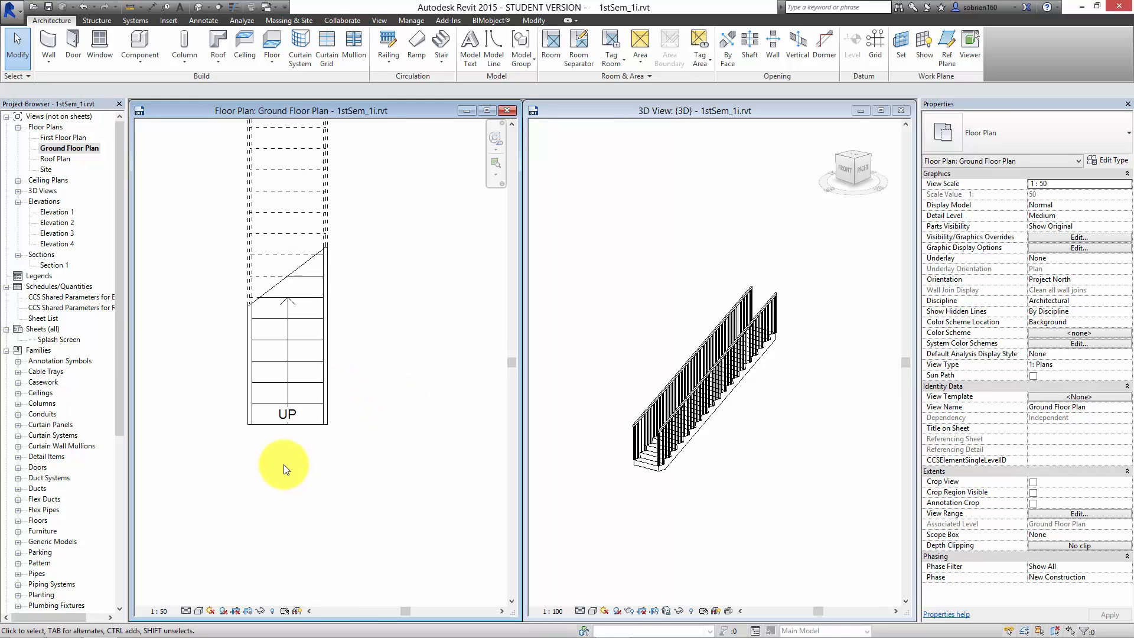
{"action": "mouse_move", "coordinate": [324, 456]}
{"action": "middle_mouse_down"}
{"action": "mouse_move", "coordinate": [357, 502]}
{"action": "mouse_move", "coordinate": [339, 469]}
{"action": "middle_mouse_up"}
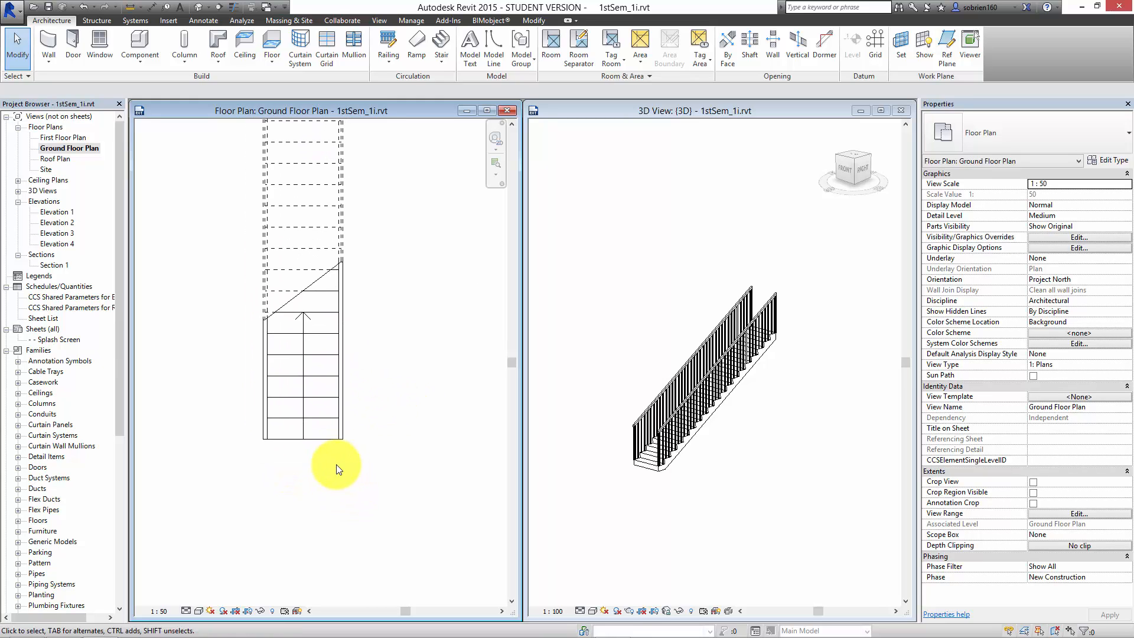
{"action": "left_click", "coordinate": [293, 424]}
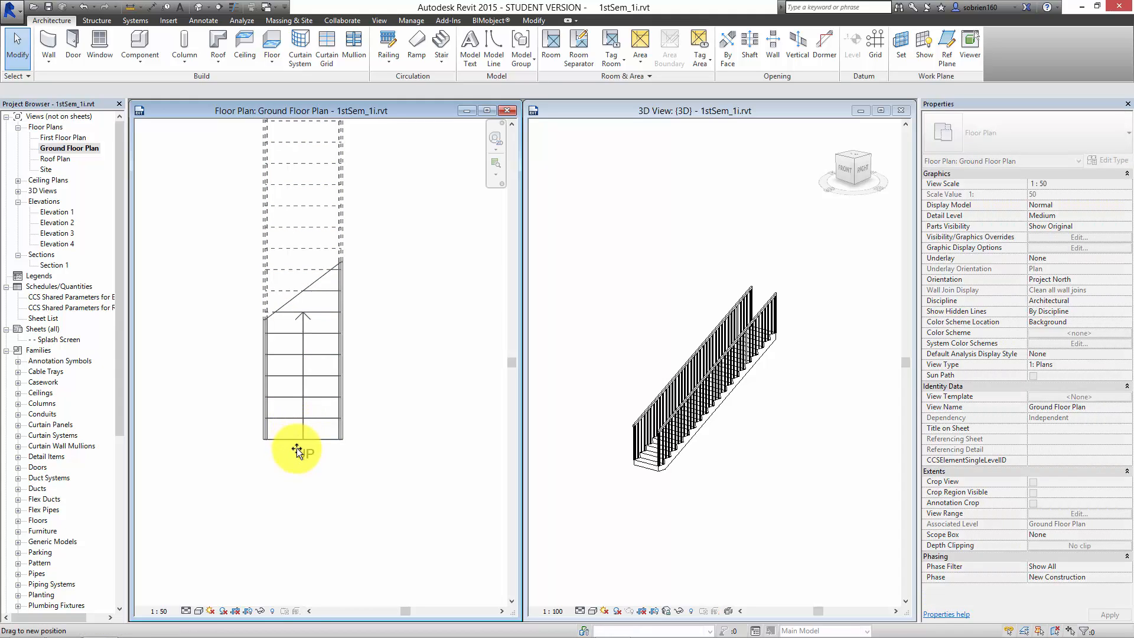
{"action": "left_click", "coordinate": [350, 476]}
{"action": "scroll", "coordinate": [405, 493], "scroll_direction": "down", "scroll_amount": 3}
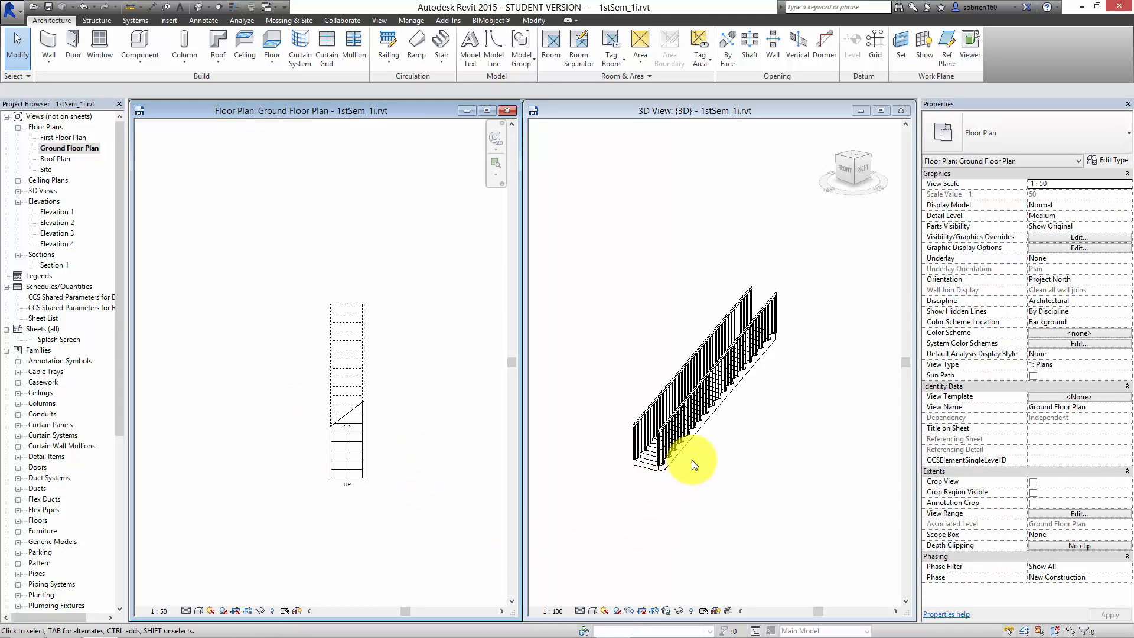
Step: Using Stair by Sketch, create a stair beside the first with a 2520 mm vertical run, a landing gap and a 2520 mm run angled right
{"action": "left_click", "coordinate": [692, 476]}
{"action": "middle_click_drag", "start_coordinate": [759, 463], "coordinate": [696, 463], "text": "shift"}
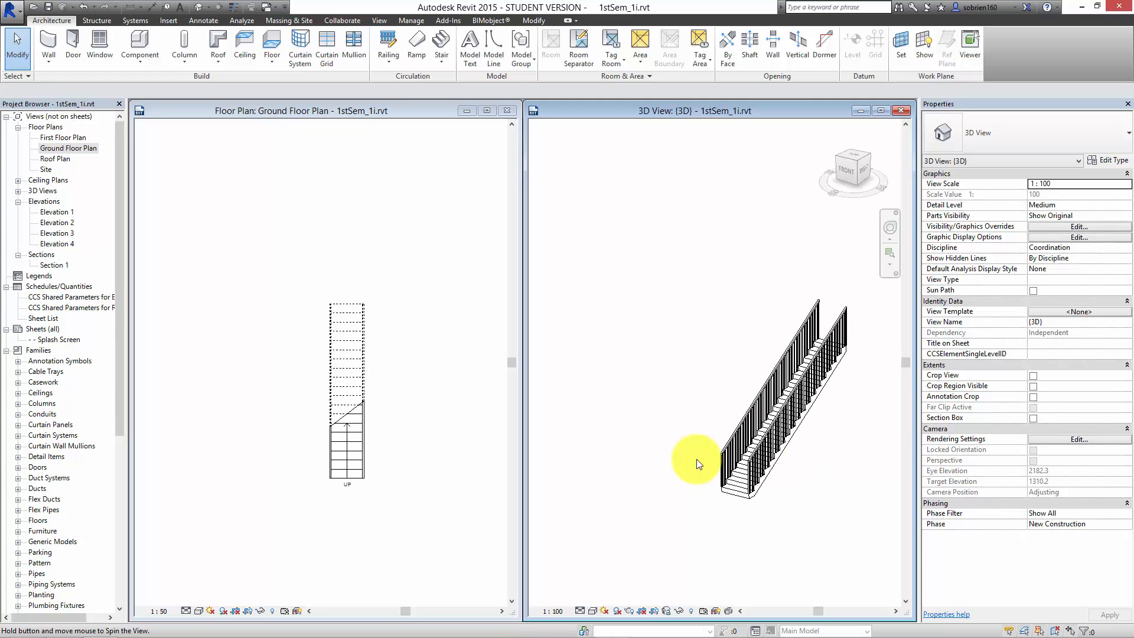
{"action": "mouse_move", "coordinate": [698, 464]}
{"action": "middle_mouse_down", "text": "shift"}
{"action": "mouse_move", "coordinate": [755, 463]}
{"action": "mouse_move", "coordinate": [692, 465]}
{"action": "middle_mouse_up", "text": "shift"}
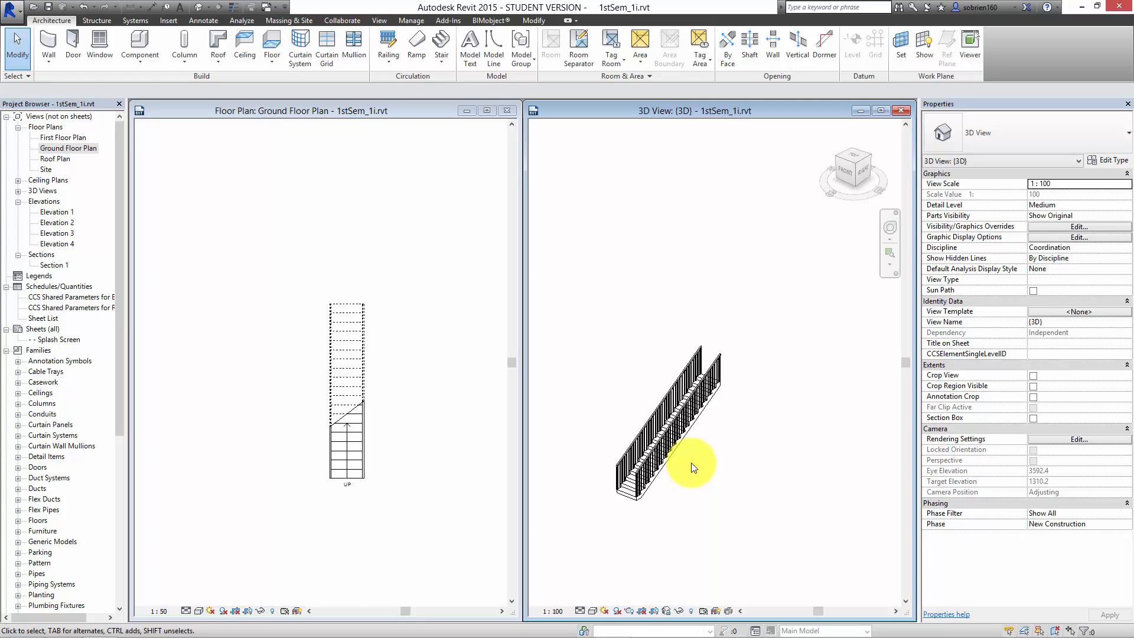
{"action": "mouse_move", "coordinate": [432, 388]}
{"action": "middle_mouse_down"}
{"action": "mouse_move", "coordinate": [455, 425]}
{"action": "mouse_move", "coordinate": [335, 430]}
{"action": "middle_mouse_up"}
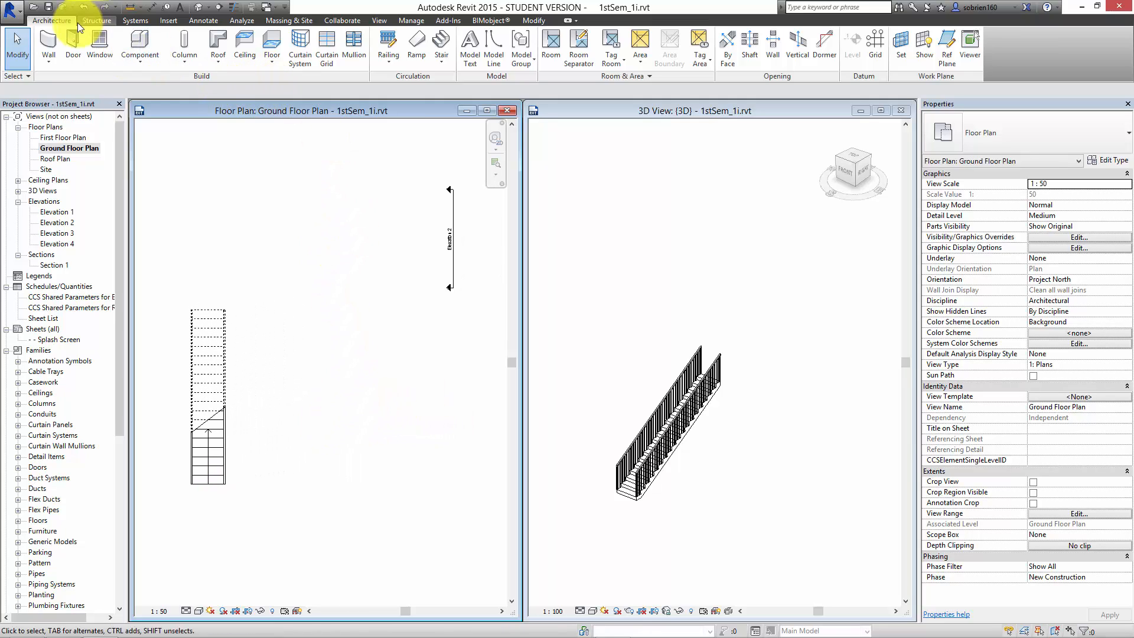
{"action": "left_click", "coordinate": [438, 63]}
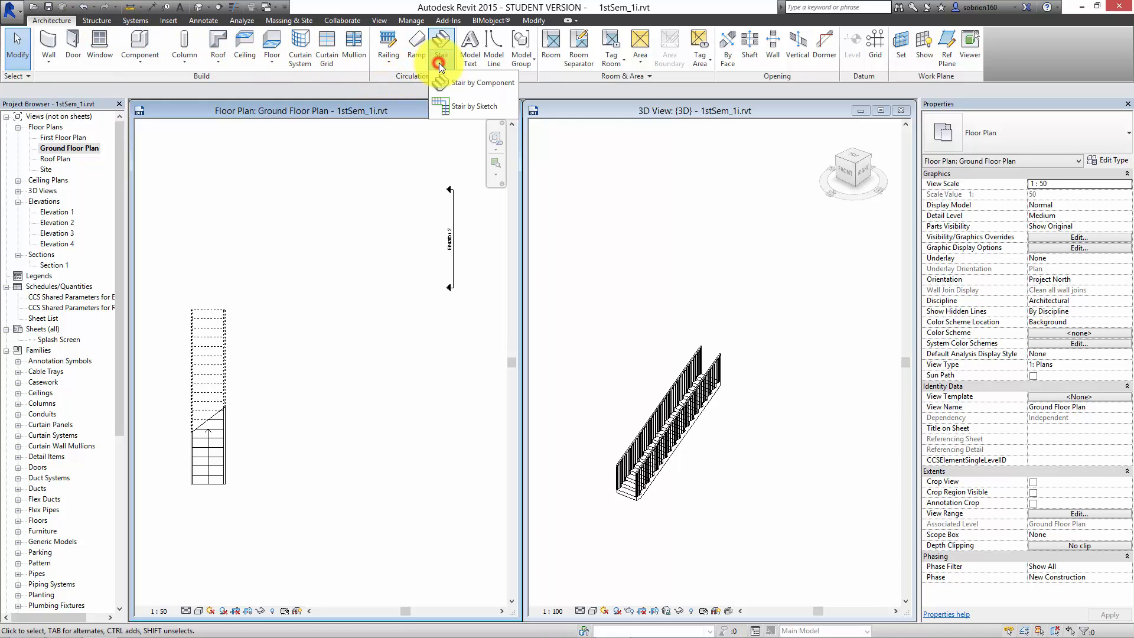
{"action": "left_click", "coordinate": [453, 106]}
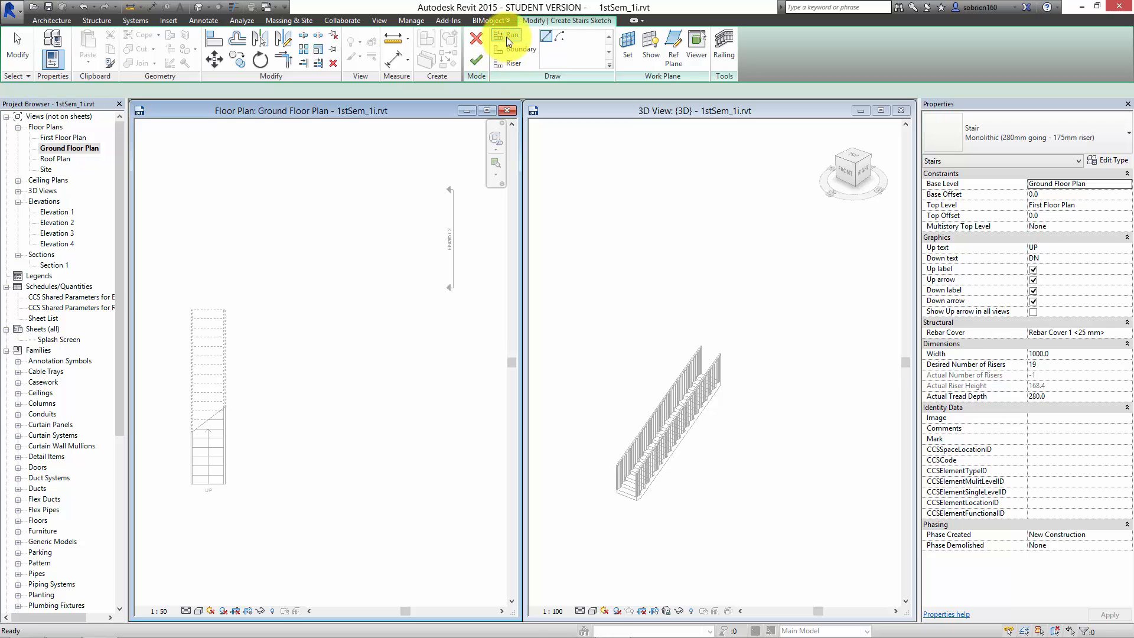
{"action": "left_click", "coordinate": [310, 484]}
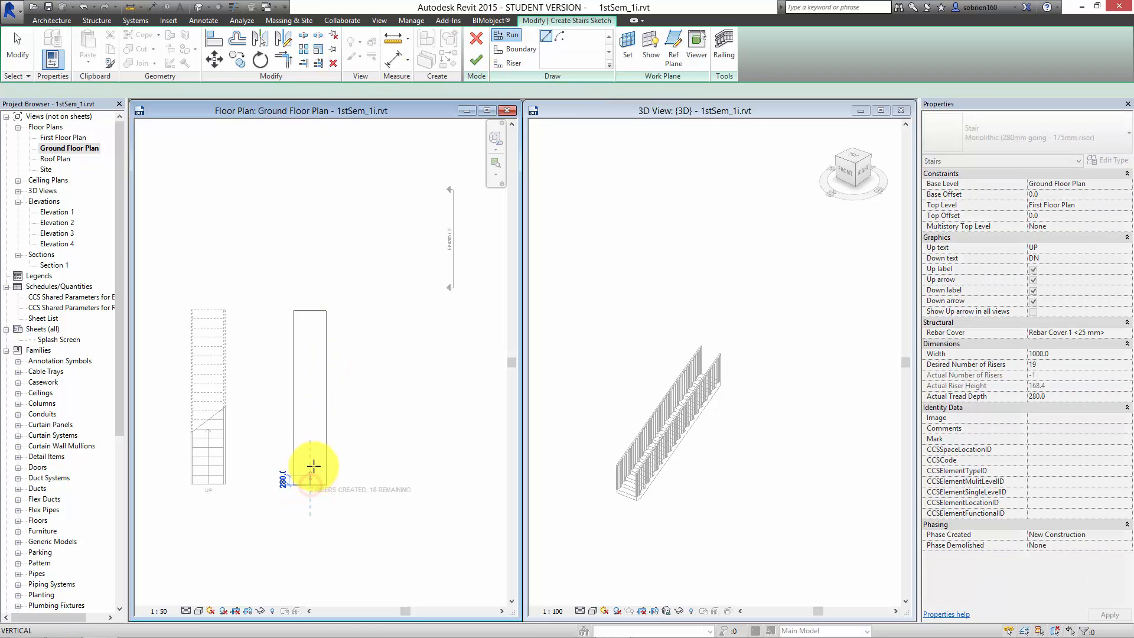
{"action": "left_click", "coordinate": [310, 404]}
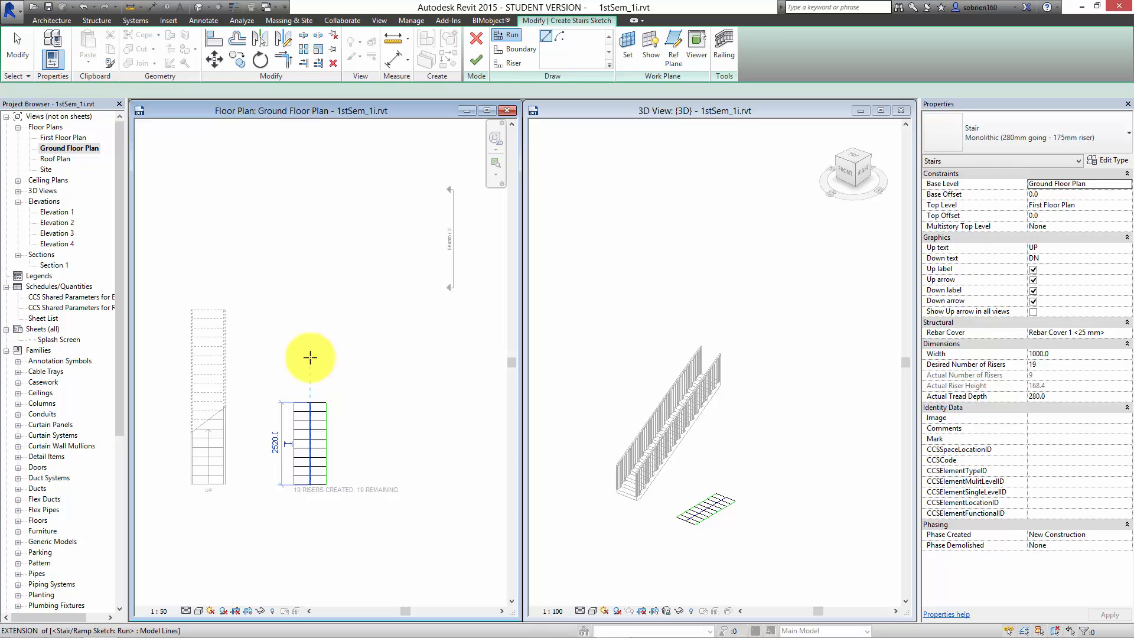
{"action": "left_click", "coordinate": [311, 358]}
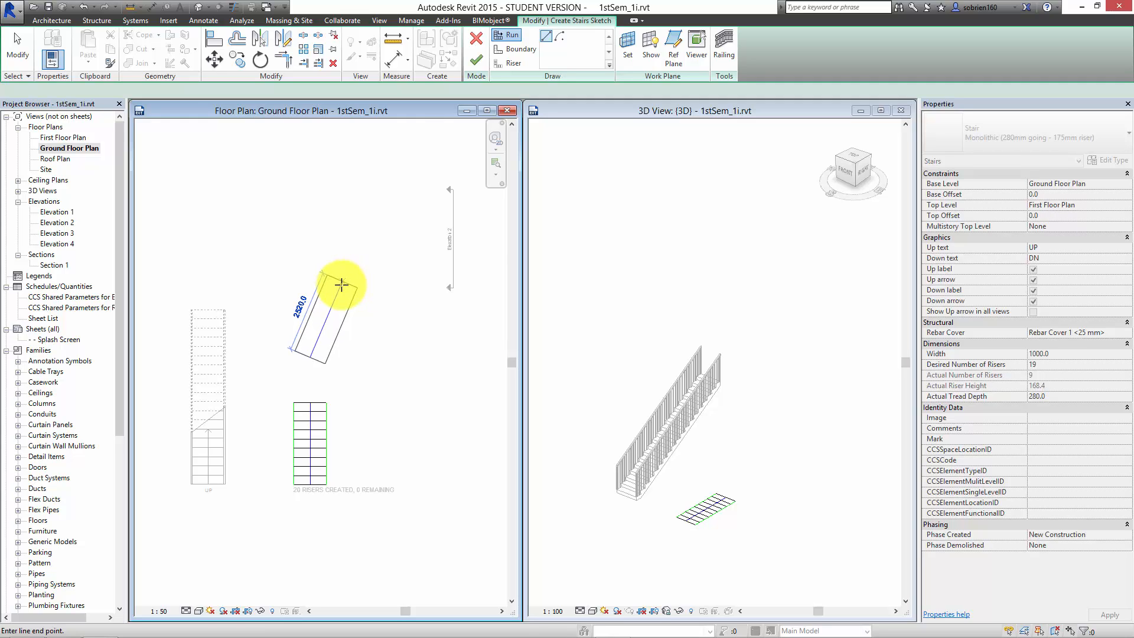
{"action": "left_click", "coordinate": [341, 285]}
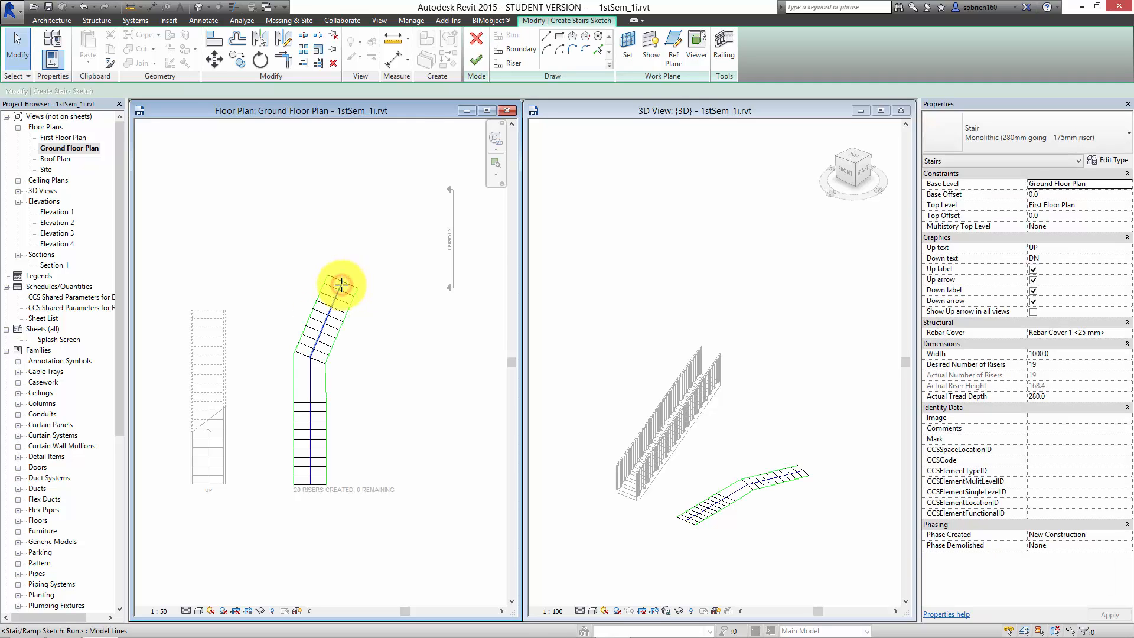
{"action": "key", "text": "Escape"}
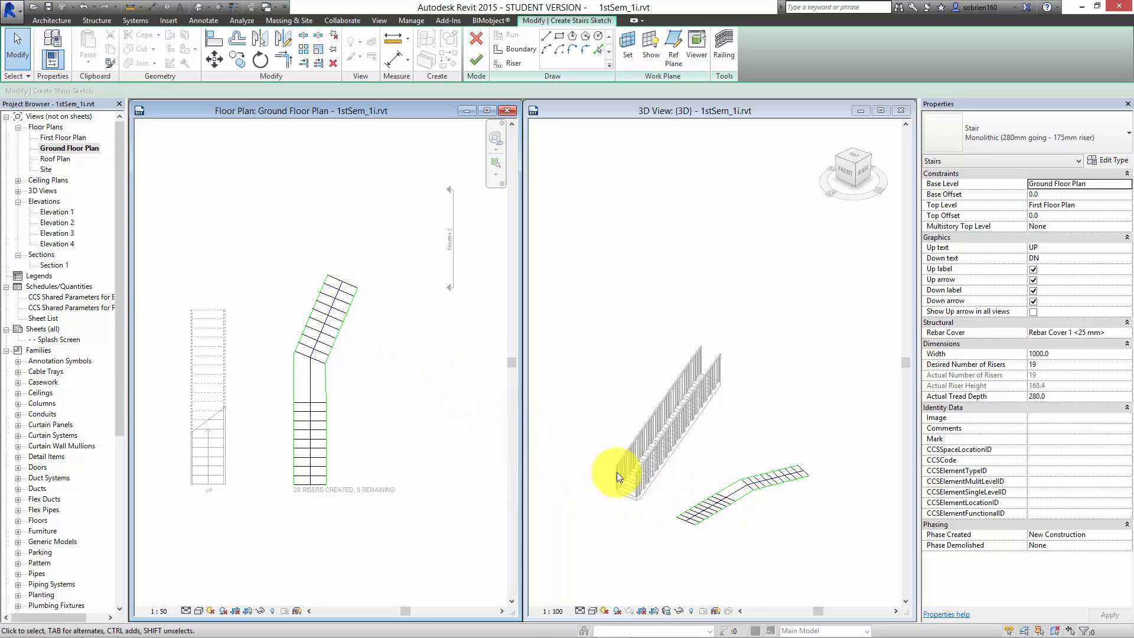
{"action": "left_click", "coordinate": [472, 64]}
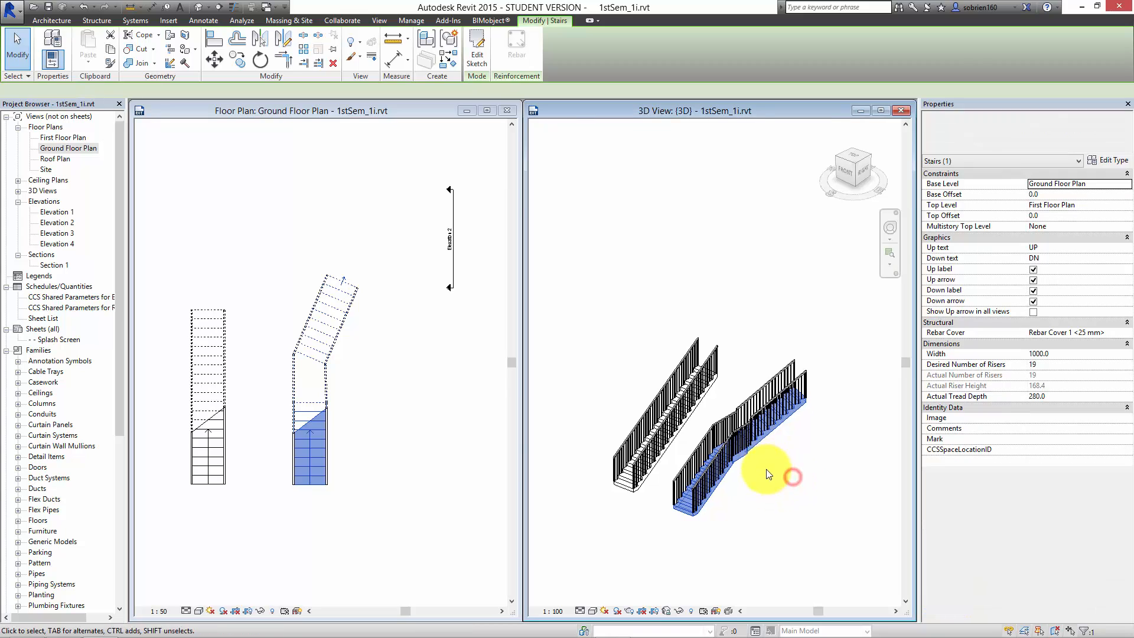
Step: Examine the landing and railings of the angled stair up close in the 3D view
{"action": "scroll", "coordinate": [768, 519], "scroll_direction": "up", "scroll_amount": 5}
{"action": "left_click", "coordinate": [719, 455]}
{"action": "scroll", "coordinate": [759, 452], "scroll_direction": "down", "scroll_amount": 4}
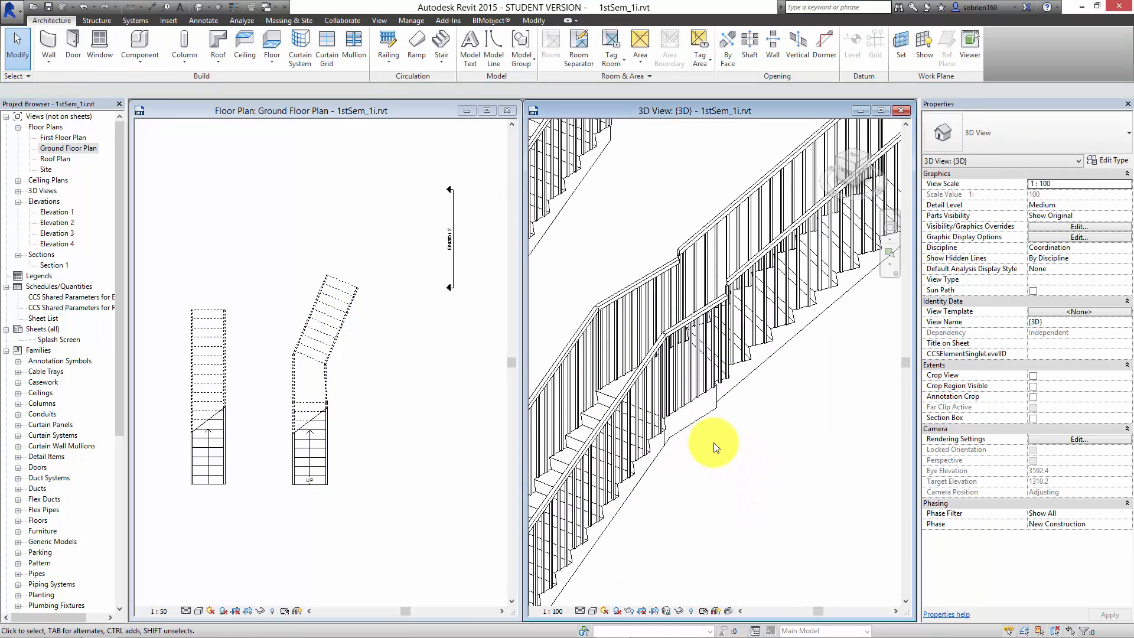
{"action": "middle_click_drag", "start_coordinate": [759, 451], "coordinate": [737, 480]}
{"action": "scroll", "coordinate": [741, 467], "scroll_direction": "down", "scroll_amount": 1}
{"action": "mouse_move", "coordinate": [620, 634]}
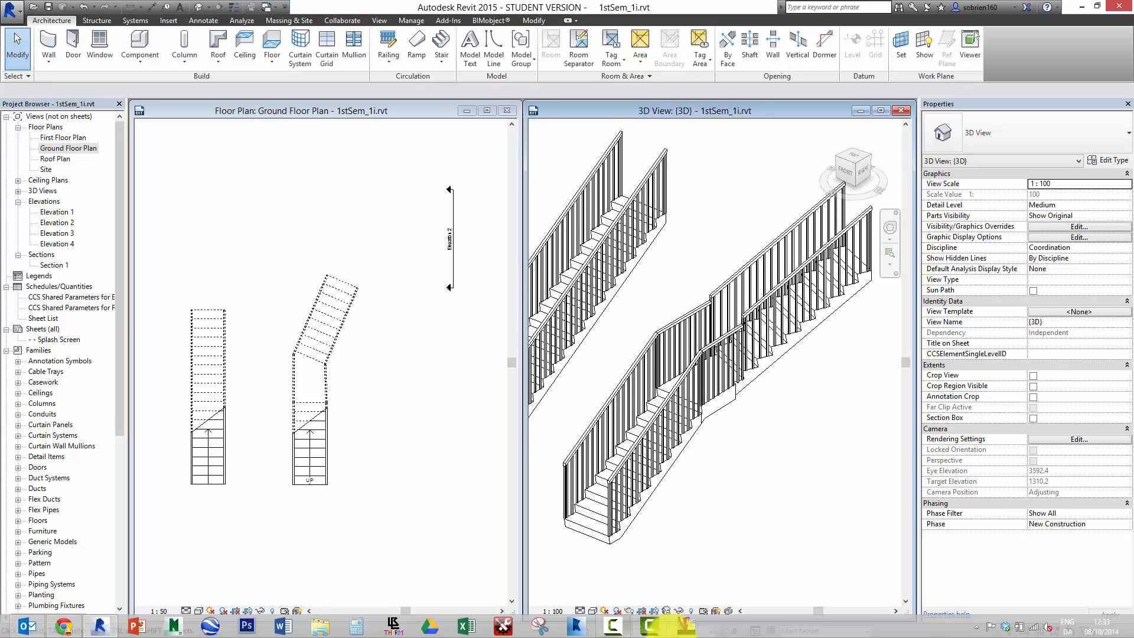
{"action": "left_click", "coordinate": [613, 626]}
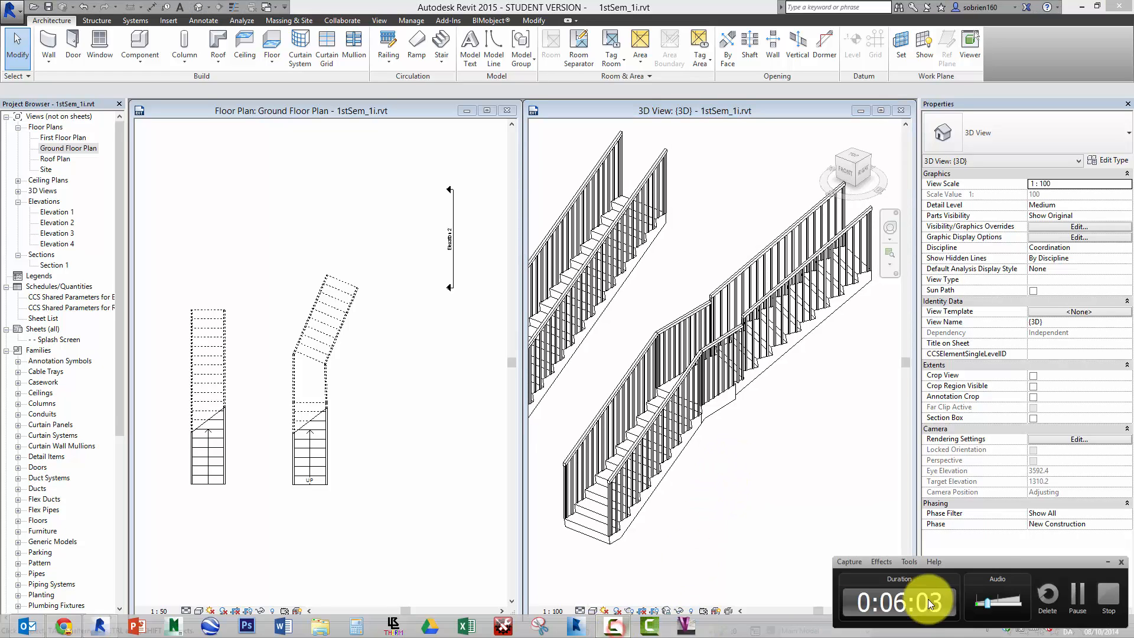
{"action": "left_click", "coordinate": [1078, 606]}
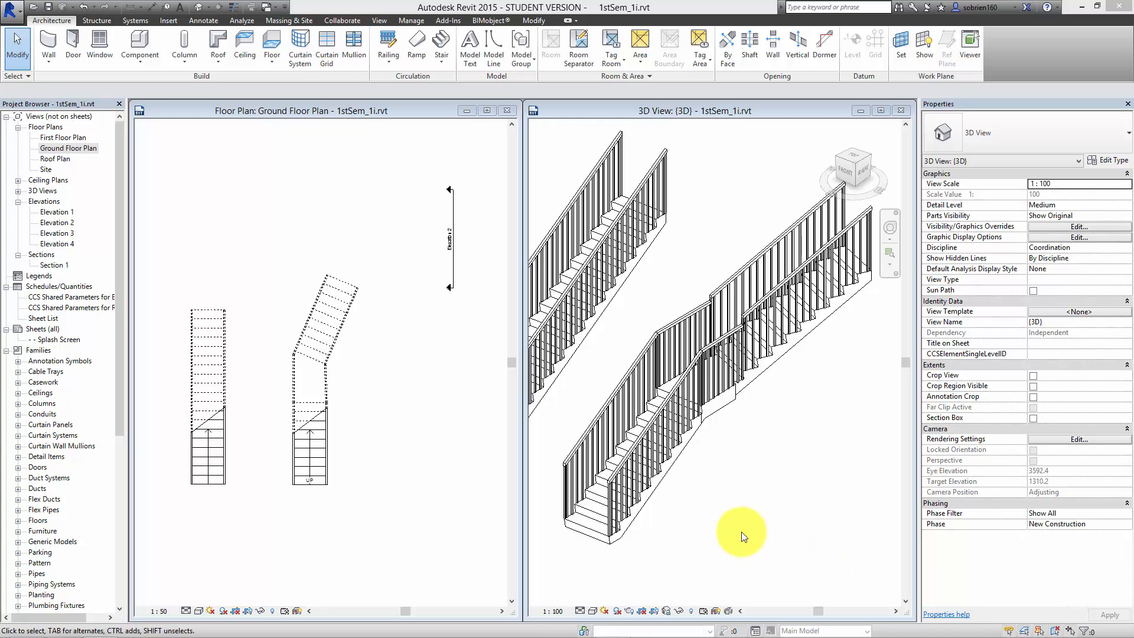
Step: Examine the angled stair's runs and landing in the Ground Floor Plan and compare it with the straight stair
{"action": "mouse_move", "coordinate": [739, 531]}
{"action": "middle_mouse_down"}
{"action": "mouse_move", "coordinate": [717, 516]}
{"action": "mouse_move", "coordinate": [728, 516]}
{"action": "middle_mouse_up"}
{"action": "left_click", "coordinate": [385, 410]}
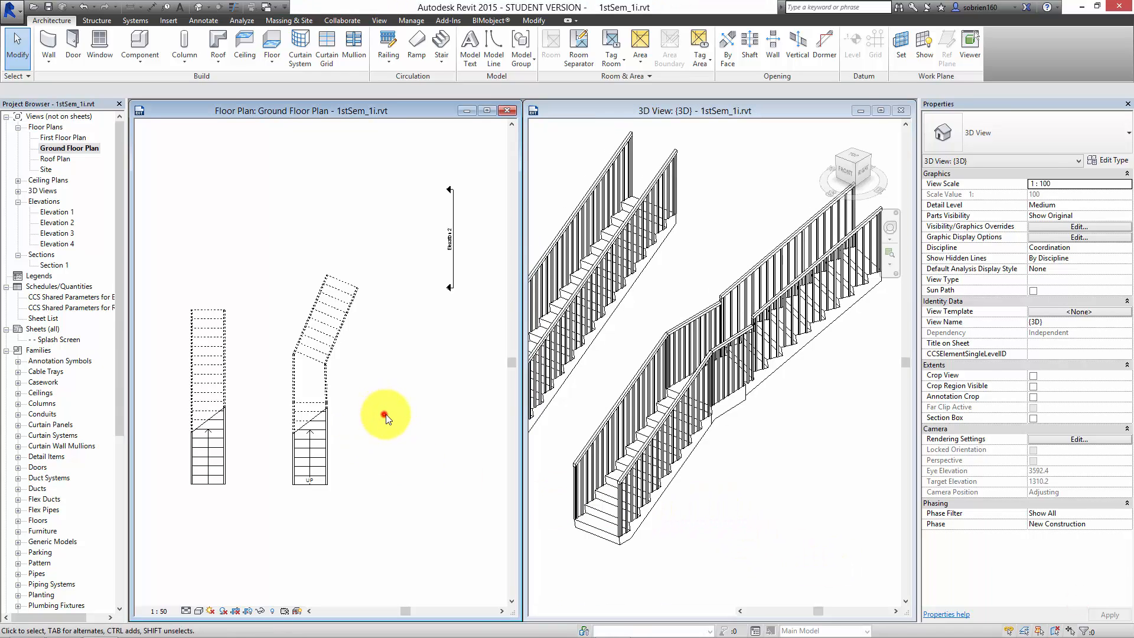
{"action": "scroll", "coordinate": [306, 391], "scroll_direction": "up", "scroll_amount": 2}
{"action": "scroll", "coordinate": [305, 387], "scroll_direction": "up", "scroll_amount": 1}
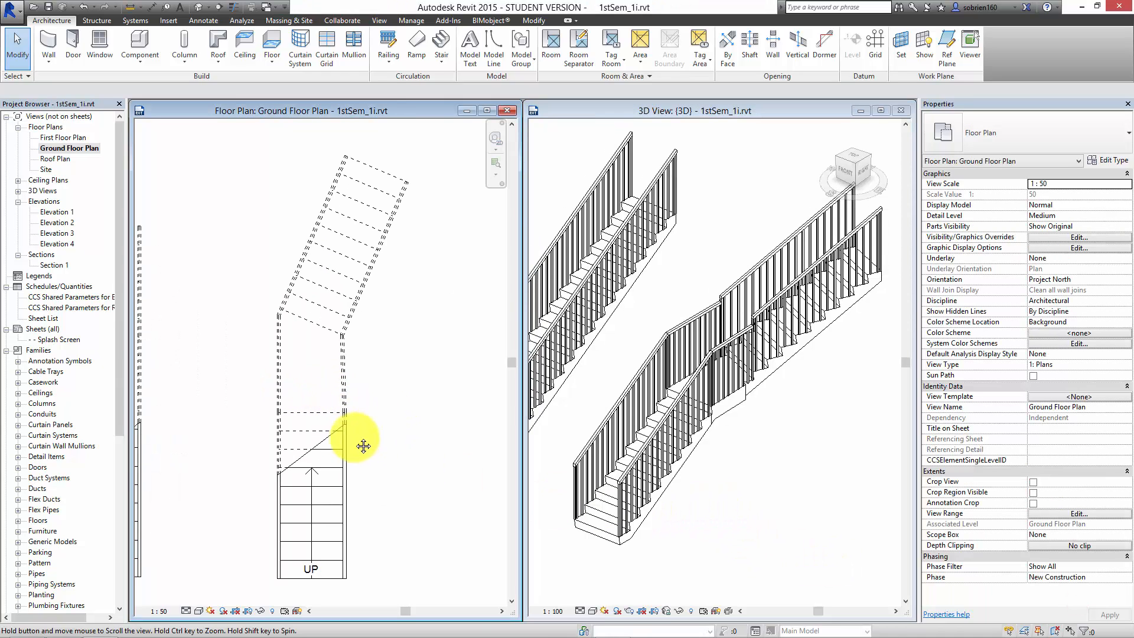
{"action": "middle_click_drag", "start_coordinate": [358, 439], "coordinate": [331, 421]}
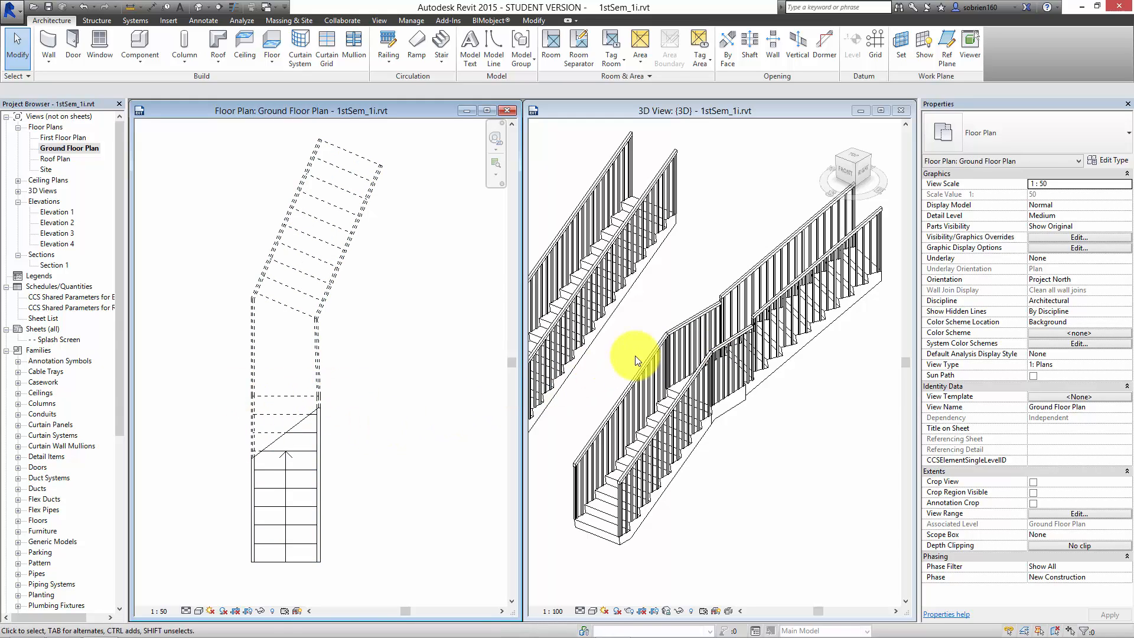
{"action": "middle_click_drag", "start_coordinate": [400, 374], "coordinate": [417, 422]}
{"action": "scroll", "coordinate": [414, 419], "scroll_direction": "down", "scroll_amount": 1}
{"action": "scroll", "coordinate": [408, 416], "scroll_direction": "down", "scroll_amount": 1}
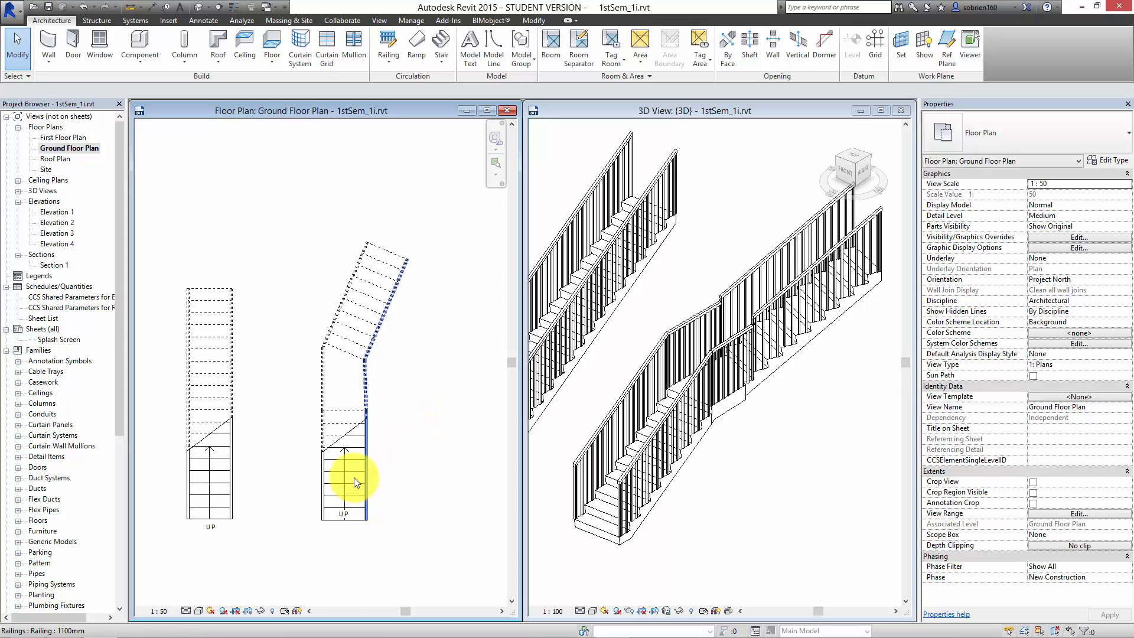
Step: Open the angled stair's sketch to review its boundary, riser and run lines, and finish the sketch unedited
{"action": "left_click", "coordinate": [356, 508]}
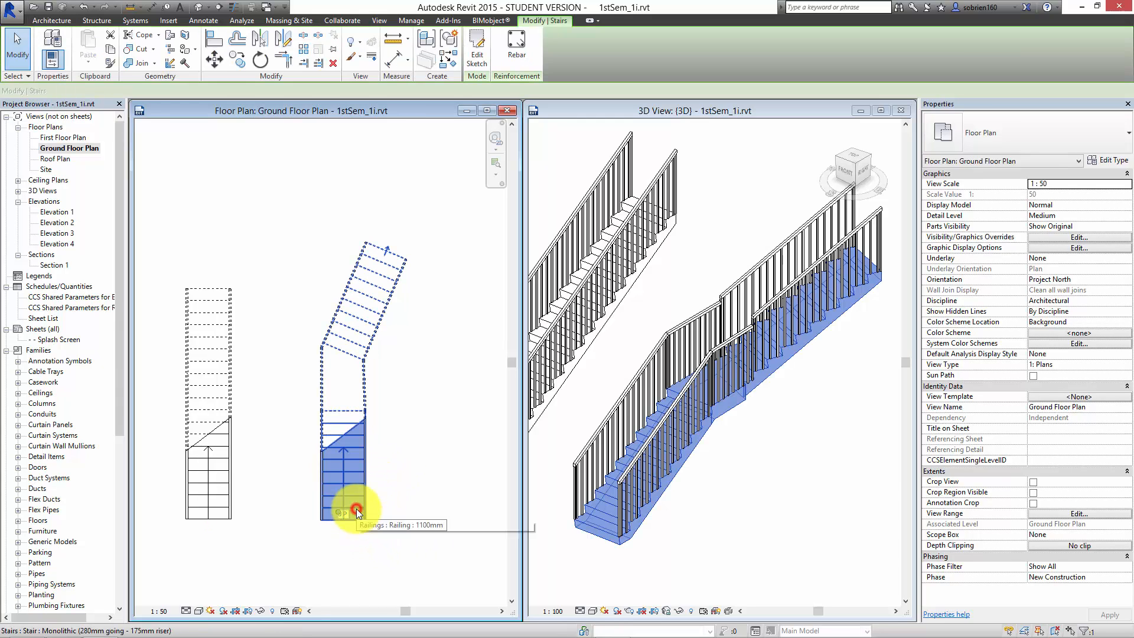
{"action": "left_click", "coordinate": [474, 56]}
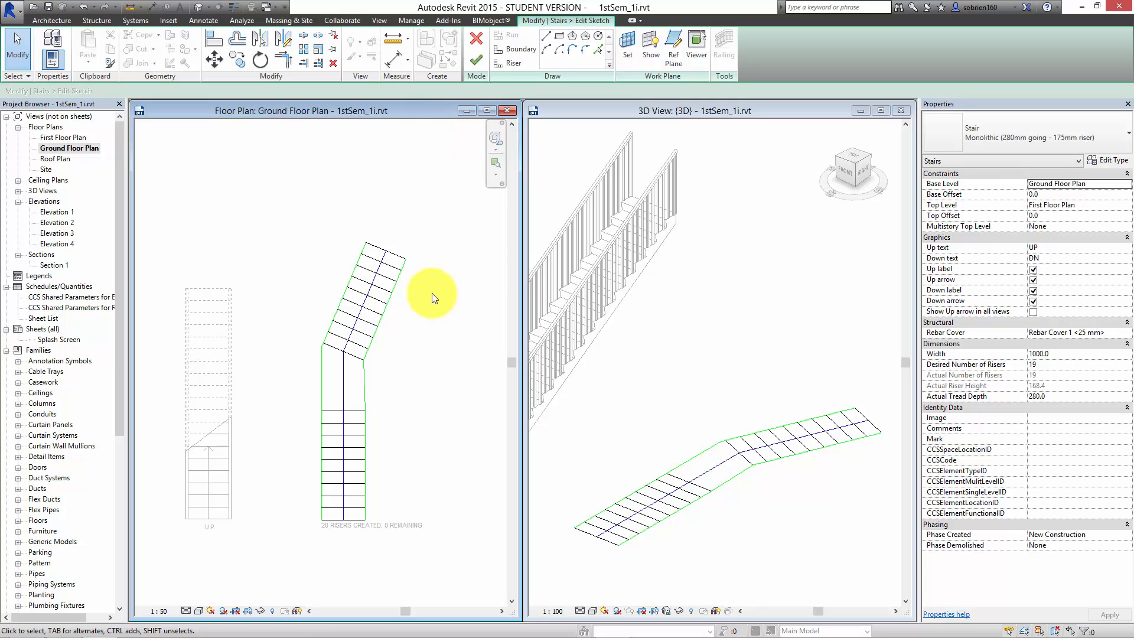
{"action": "left_click", "coordinate": [476, 59]}
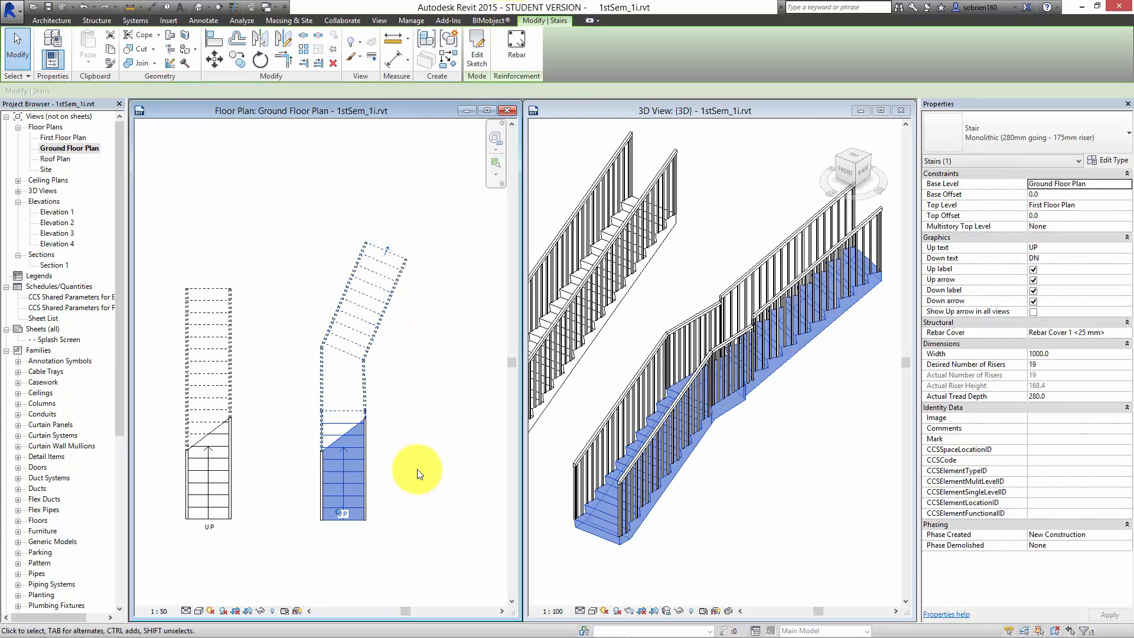
Step: Reopen the angled stair's sketch and slant the lower run's left boundary outward at its foot, about 2800 mm long
{"action": "left_click", "coordinate": [391, 574]}
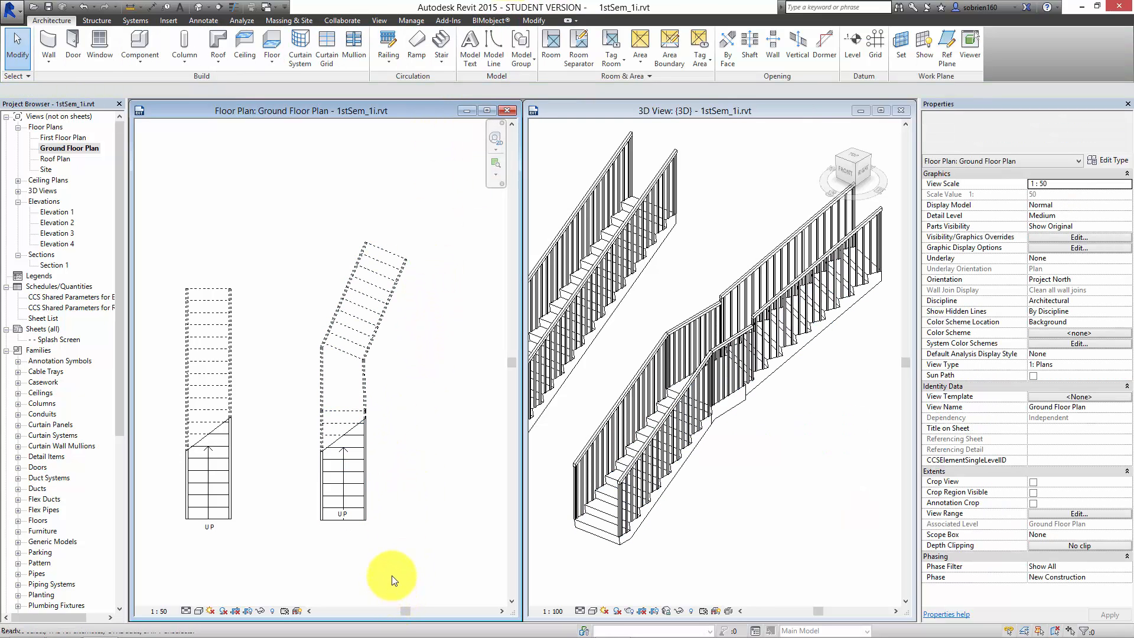
{"action": "left_click", "coordinate": [355, 520]}
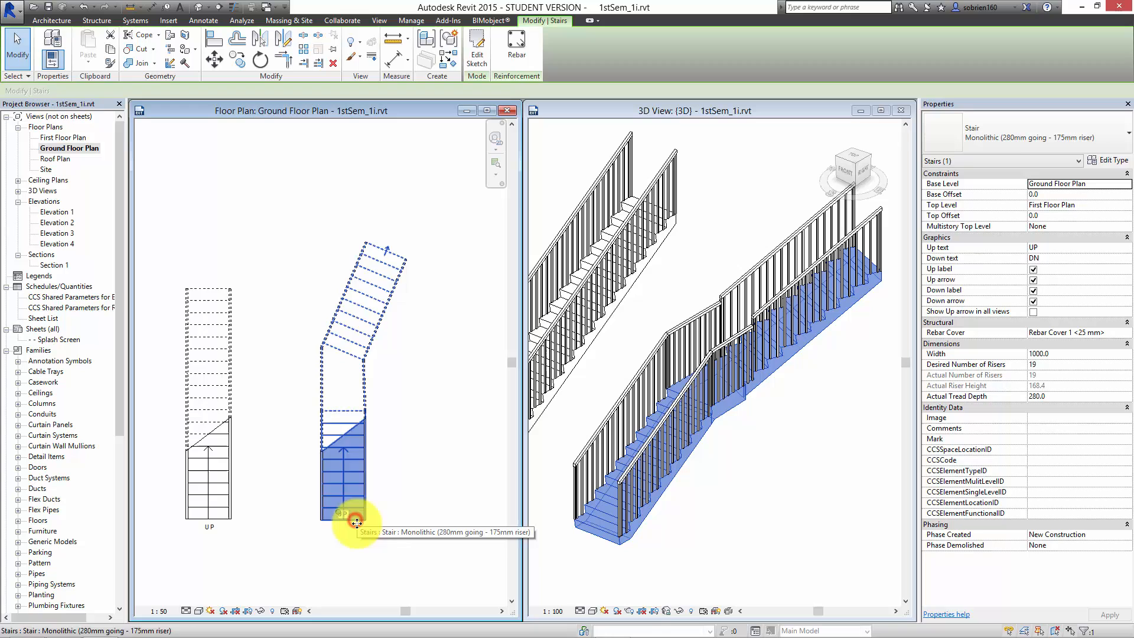
{"action": "left_click", "coordinate": [478, 57]}
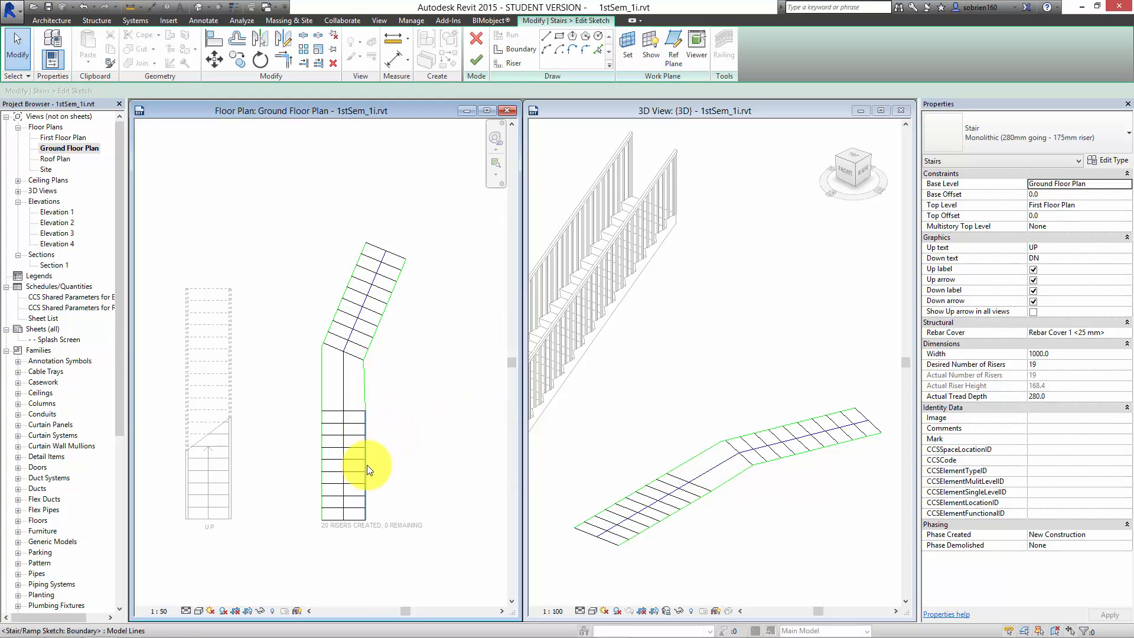
{"action": "middle_click_drag", "start_coordinate": [367, 470], "coordinate": [364, 437]}
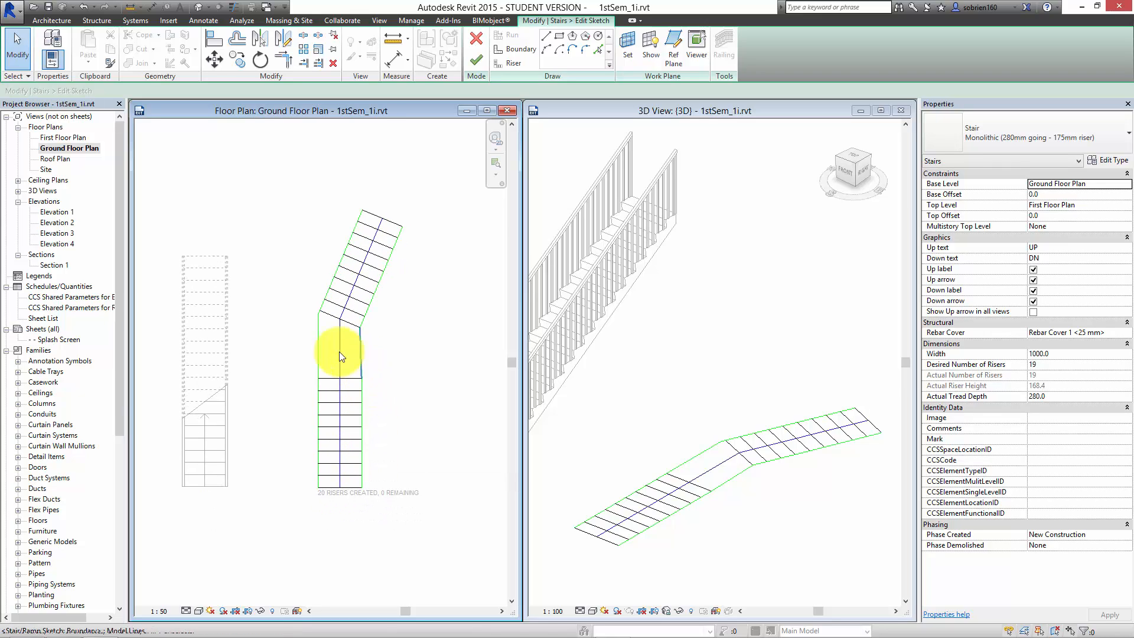
{"action": "scroll", "coordinate": [331, 371], "scroll_direction": "up", "scroll_amount": 1}
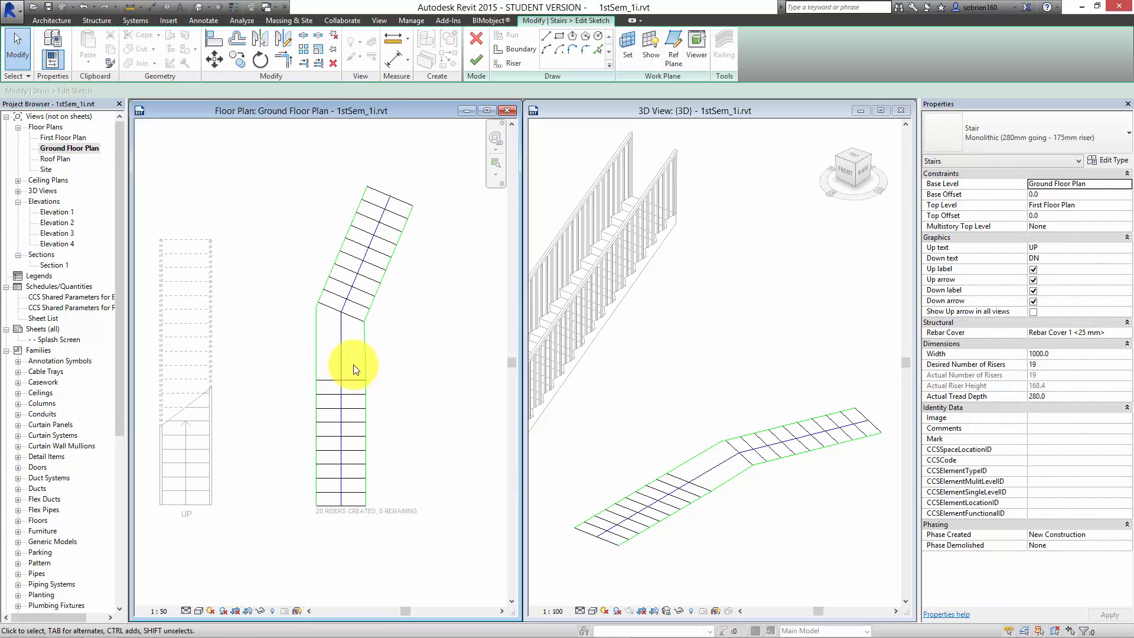
{"action": "middle_click_drag", "start_coordinate": [357, 424], "coordinate": [356, 393]}
{"action": "scroll", "coordinate": [348, 367], "scroll_direction": "up", "scroll_amount": 2}
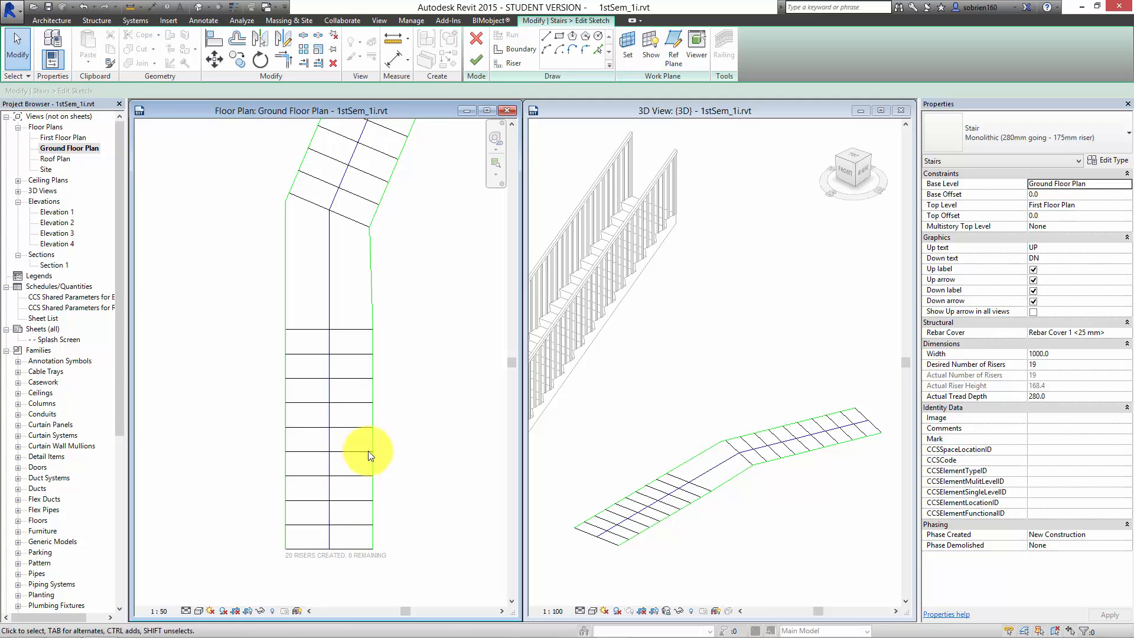
{"action": "middle_click_drag", "start_coordinate": [381, 447], "coordinate": [393, 369]}
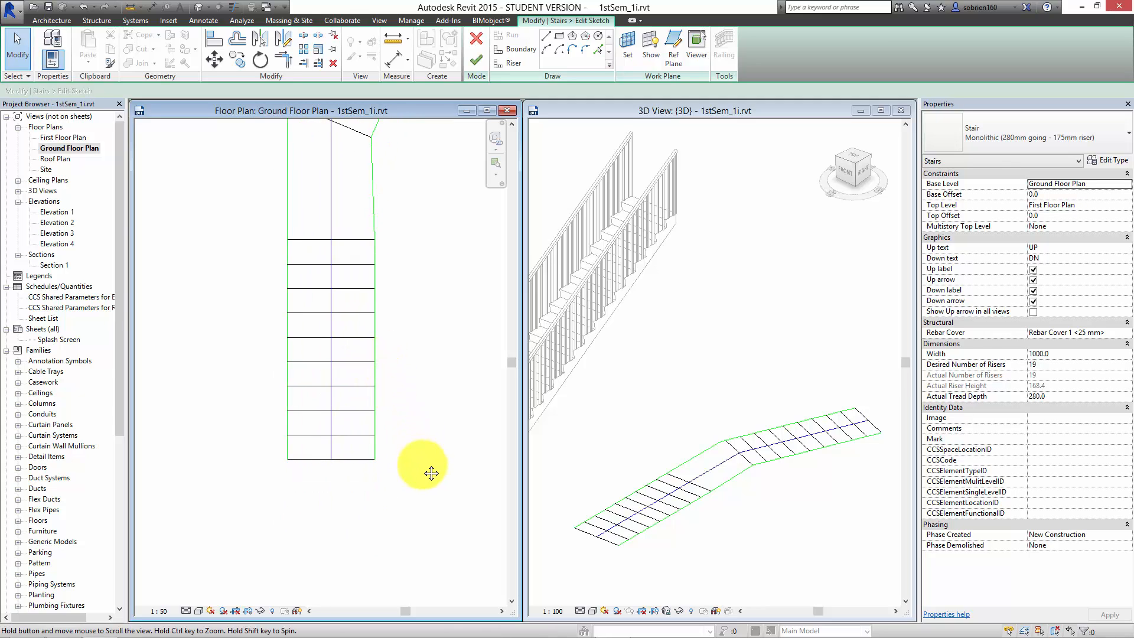
{"action": "left_click_drag", "start_coordinate": [295, 470], "coordinate": [190, 471]}
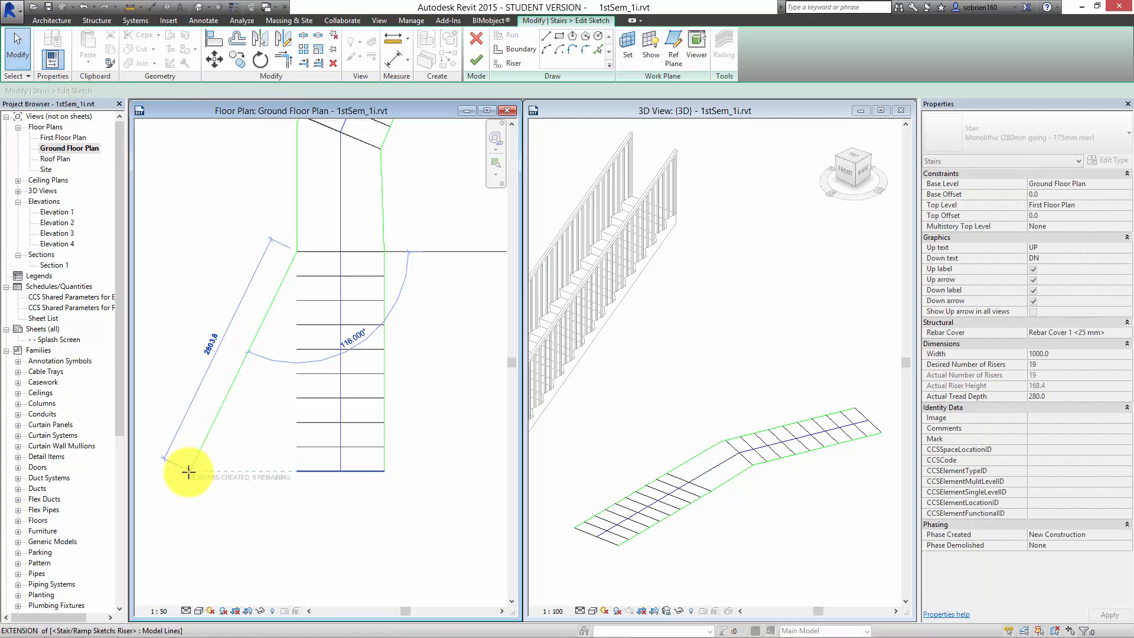
Step: Slant the lower run's right boundary outward at its foot to match the left one, and finish the sketch
{"action": "left_click", "coordinate": [385, 461]}
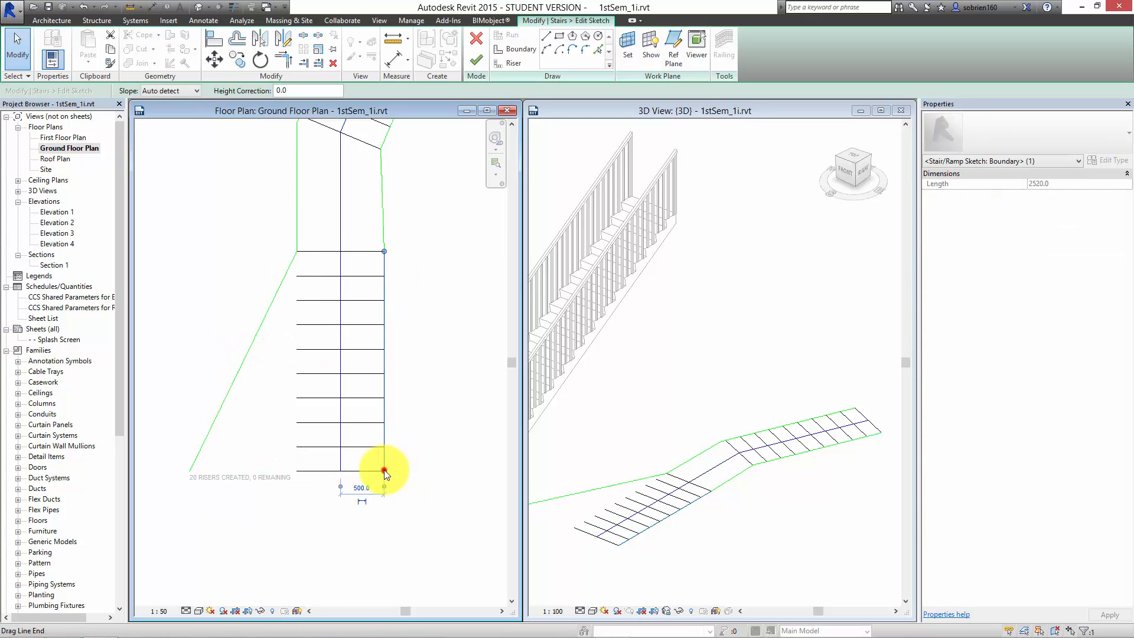
{"action": "left_click_drag", "start_coordinate": [384, 470], "coordinate": [483, 471]}
{"action": "left_click", "coordinate": [432, 512]}
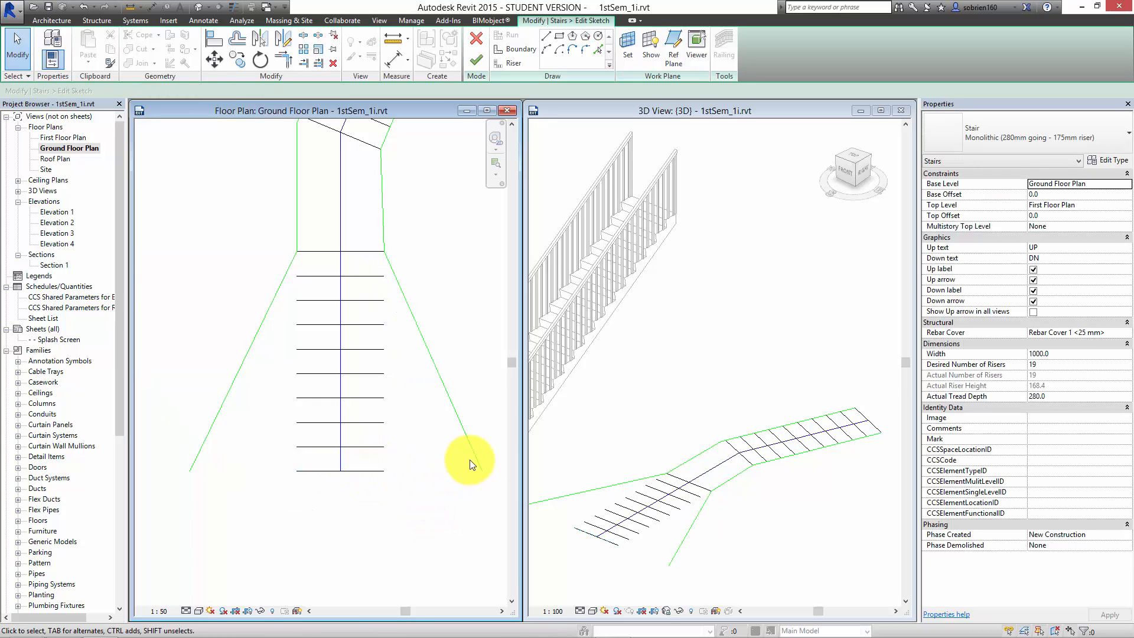
{"action": "left_click", "coordinate": [477, 61]}
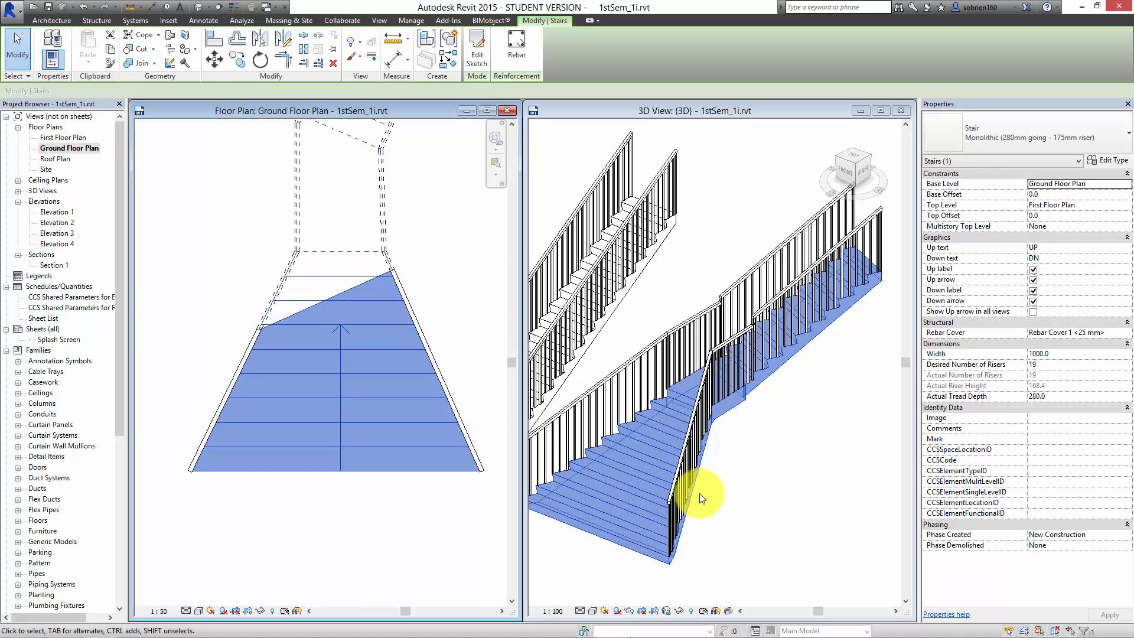
{"action": "left_click", "coordinate": [735, 493]}
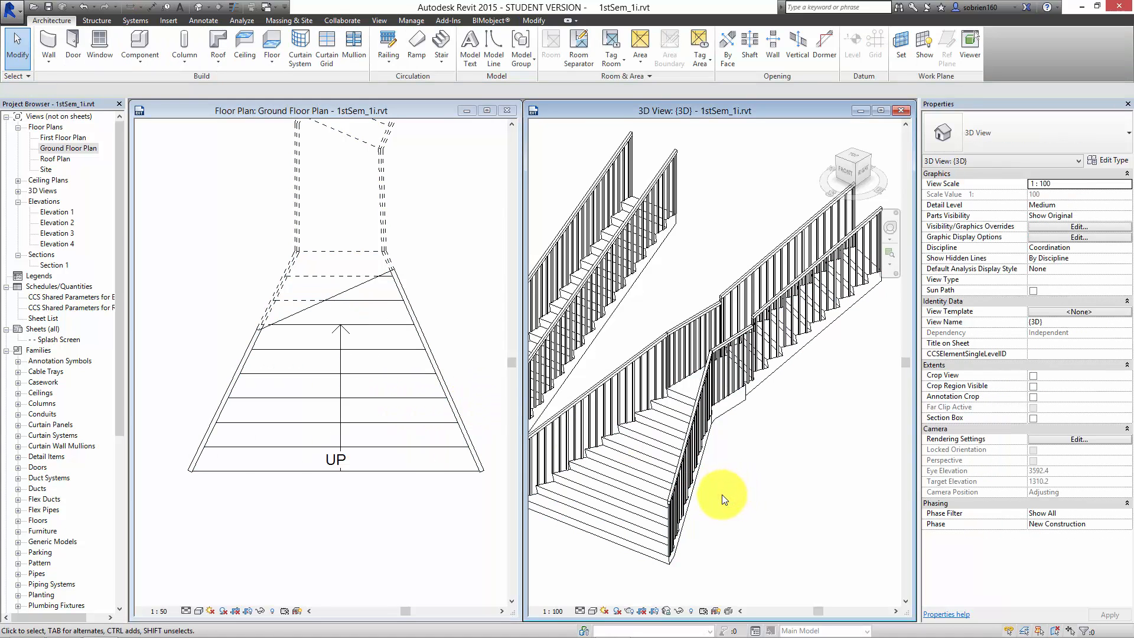
{"action": "mouse_move", "coordinate": [726, 513]}
{"action": "middle_mouse_down"}
{"action": "mouse_move", "coordinate": [792, 519]}
{"action": "mouse_move", "coordinate": [787, 536]}
{"action": "mouse_move", "coordinate": [789, 480]}
{"action": "mouse_move", "coordinate": [744, 509]}
{"action": "middle_mouse_up"}
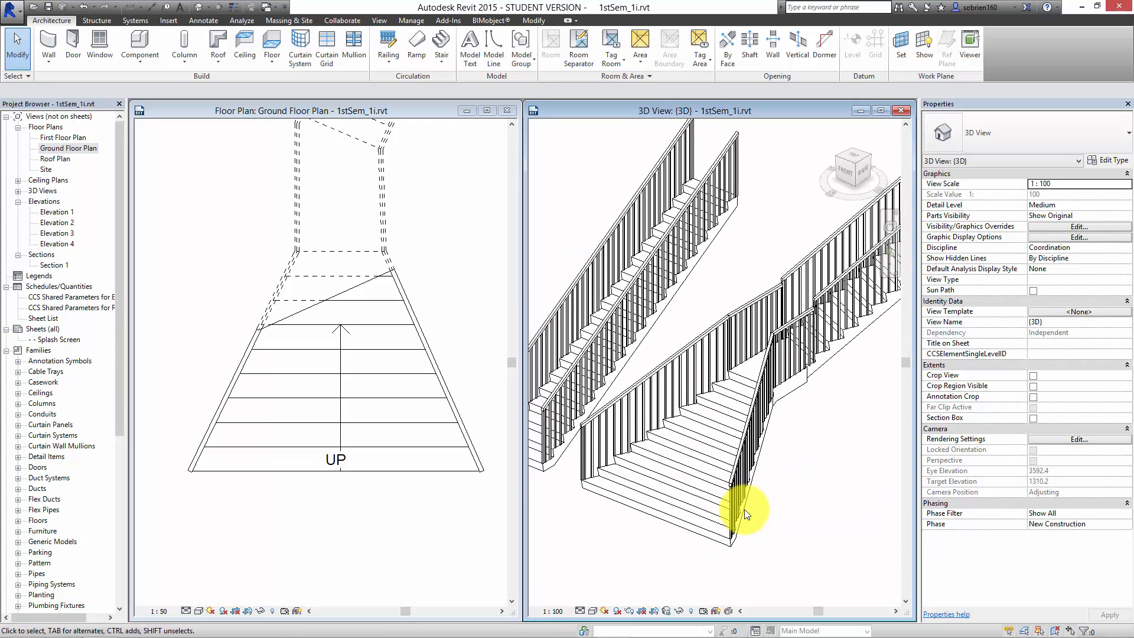
Step: Open the flared stair's sketch for editing again from the Ground Floor Plan
{"action": "left_click", "coordinate": [329, 519]}
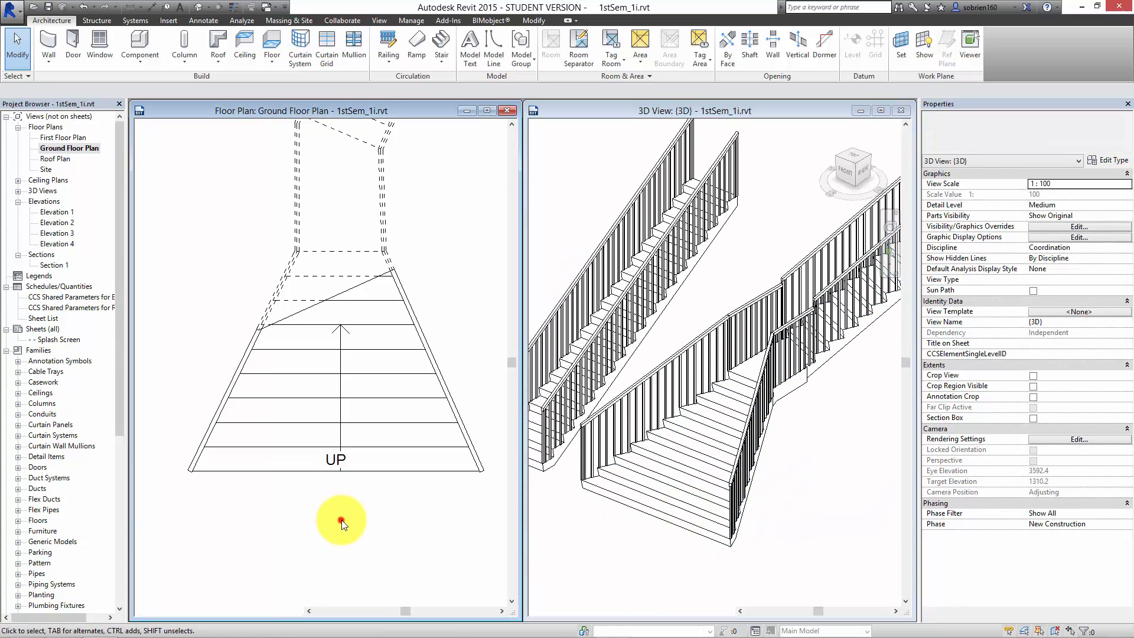
{"action": "left_click", "coordinate": [363, 472]}
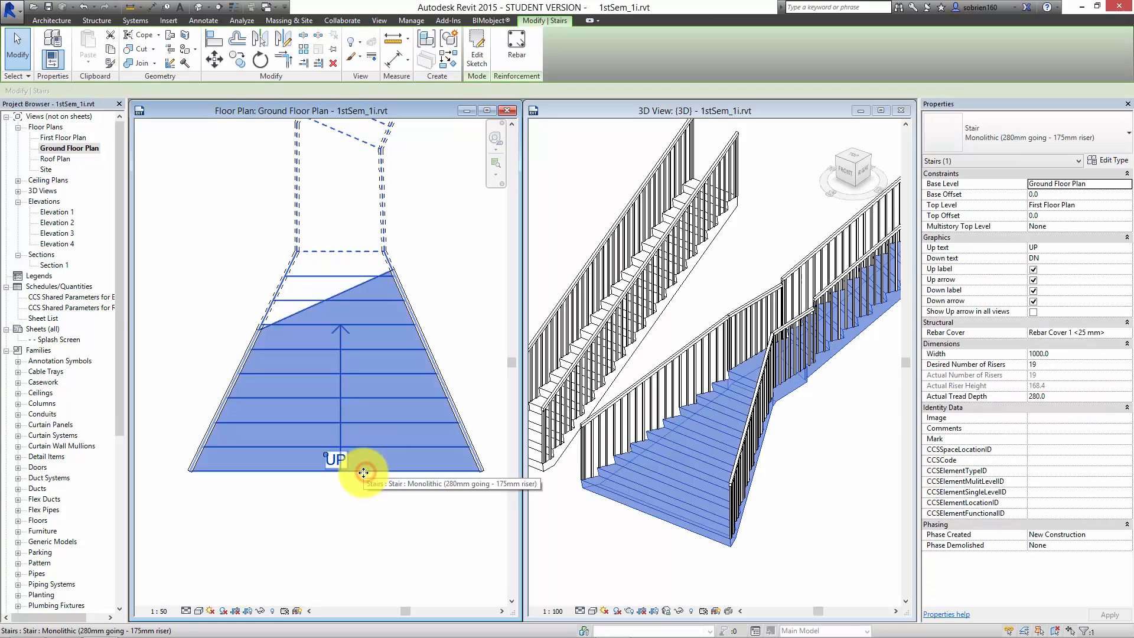
{"action": "left_click", "coordinate": [475, 67]}
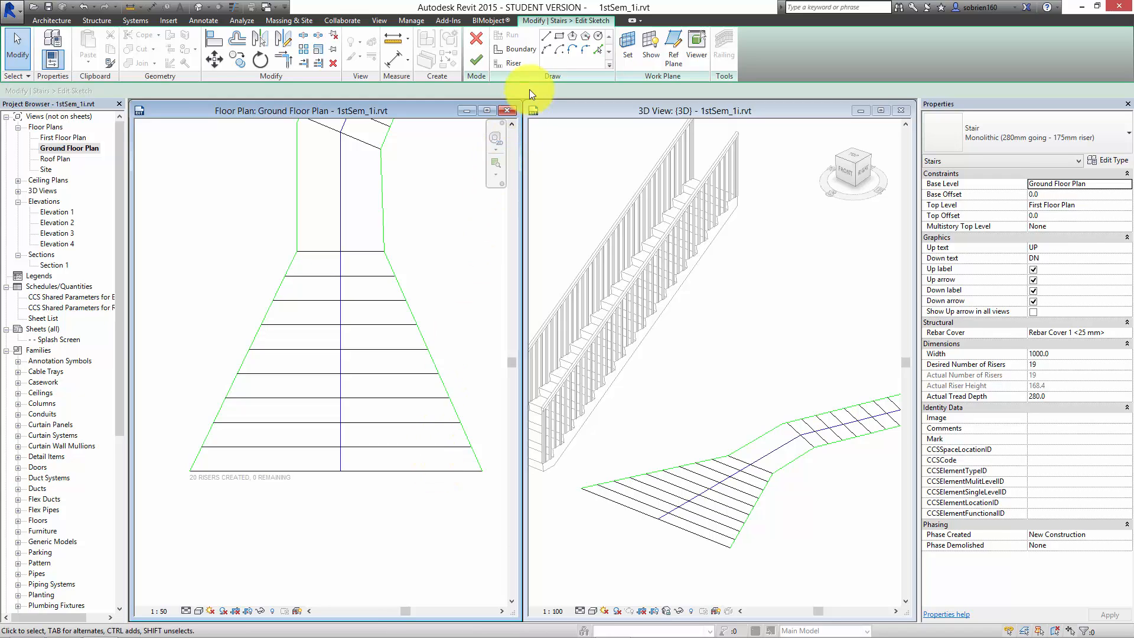
{"action": "left_click", "coordinate": [546, 48]}
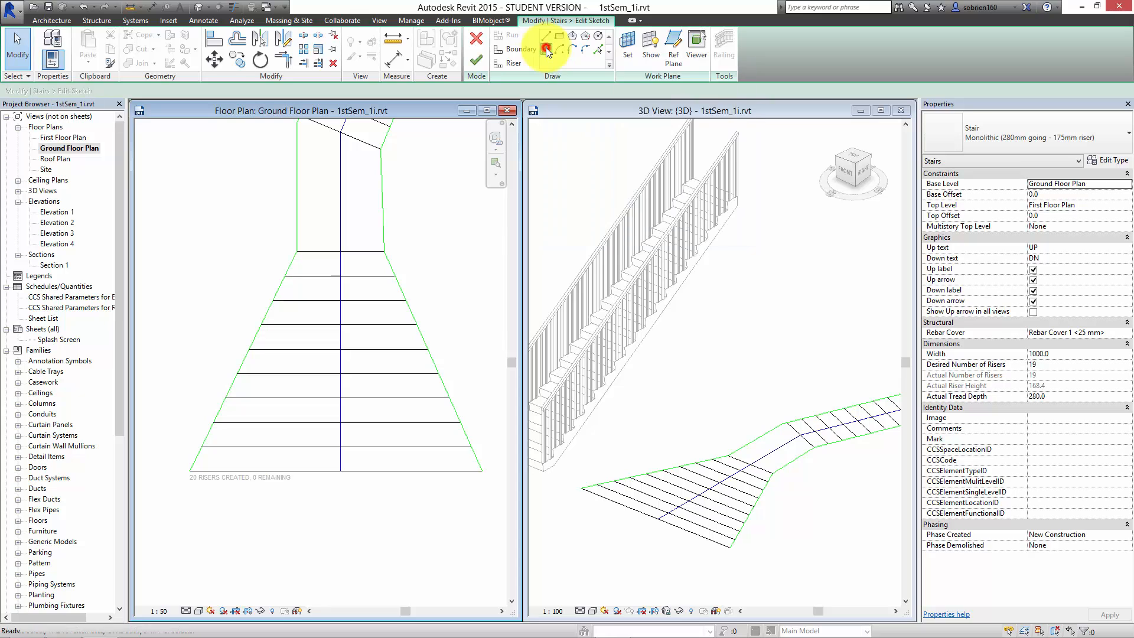
{"action": "left_click", "coordinate": [190, 471]}
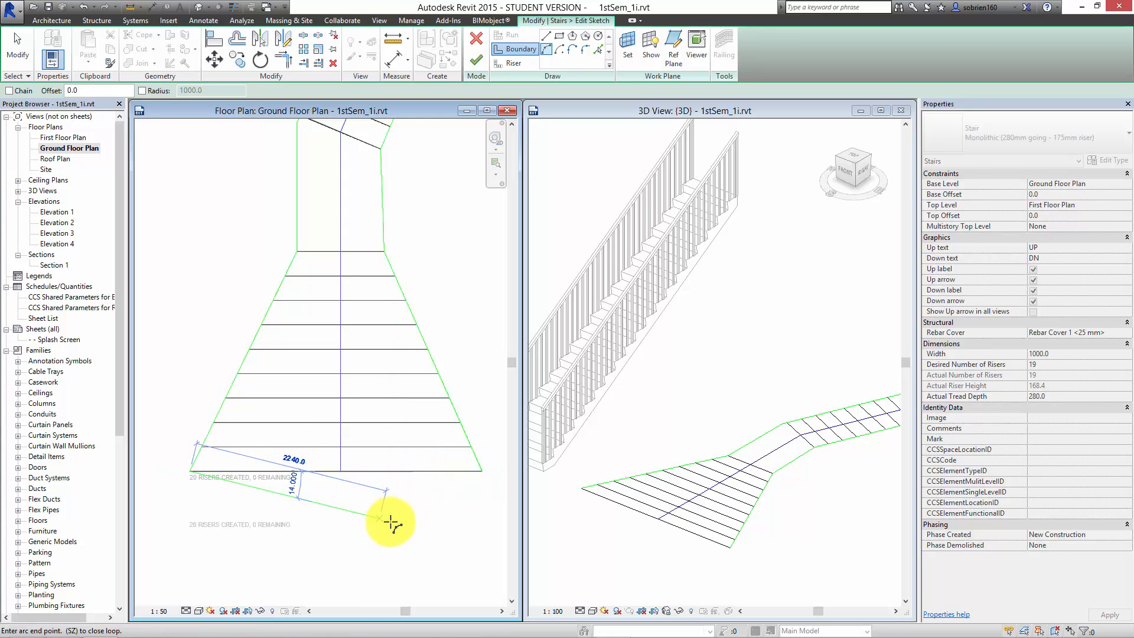
{"action": "key", "text": "Escape"}
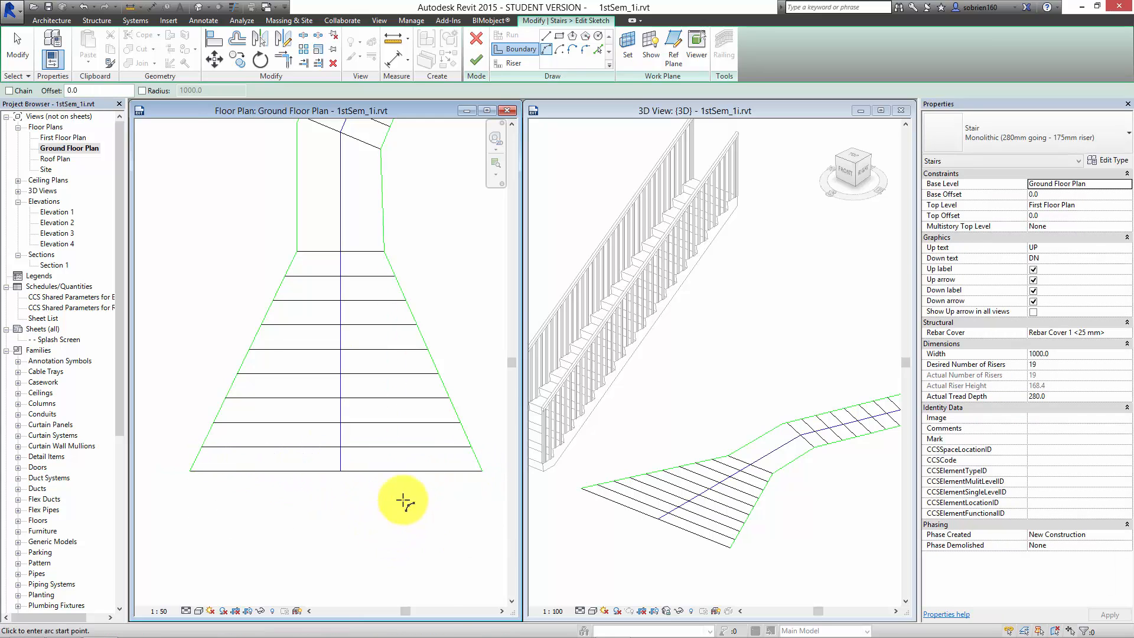
Step: Replace the straight riser at the stair's foot with an outward-bowing arc riser of about 2000 mm radius between the boundary ends
{"action": "left_click", "coordinate": [505, 63]}
{"action": "left_click", "coordinate": [547, 50]}
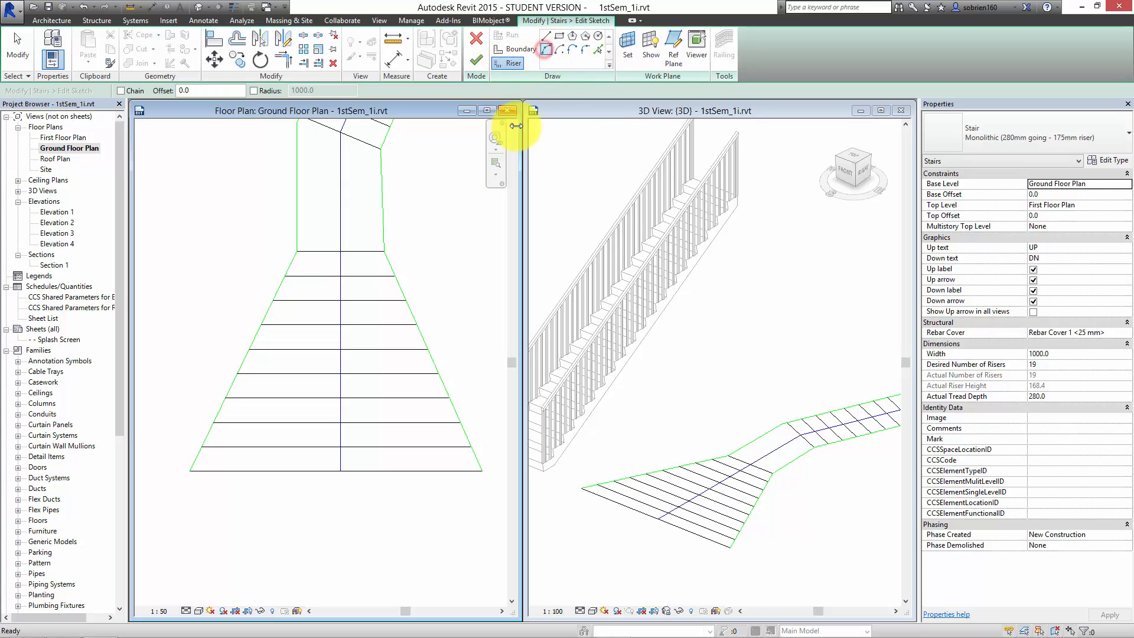
{"action": "left_click", "coordinate": [190, 471]}
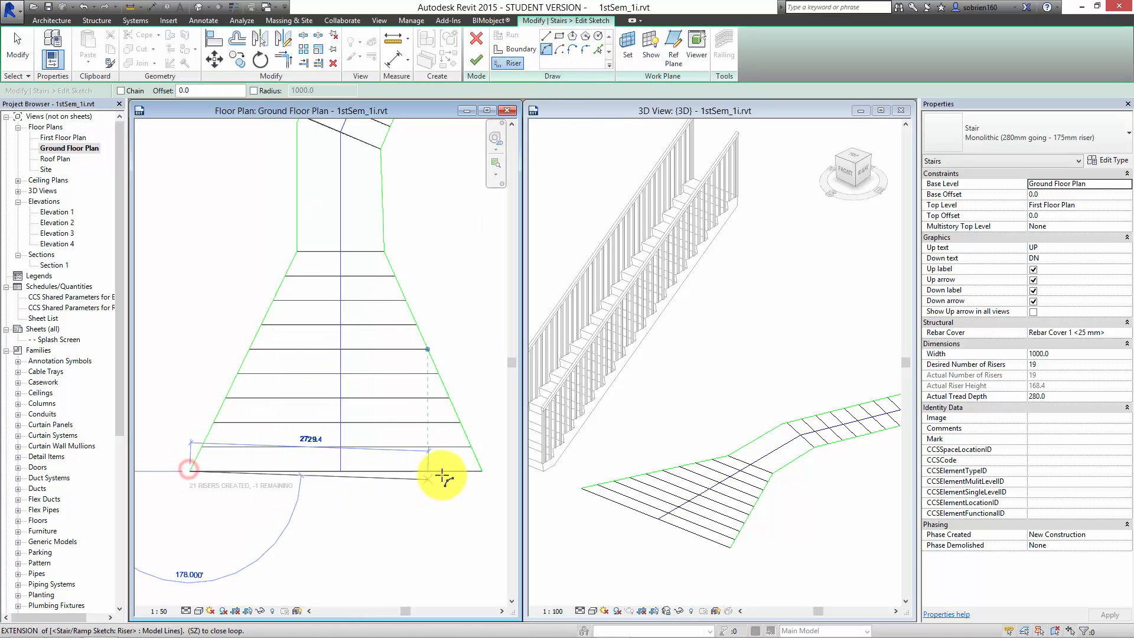
{"action": "left_click", "coordinate": [478, 470]}
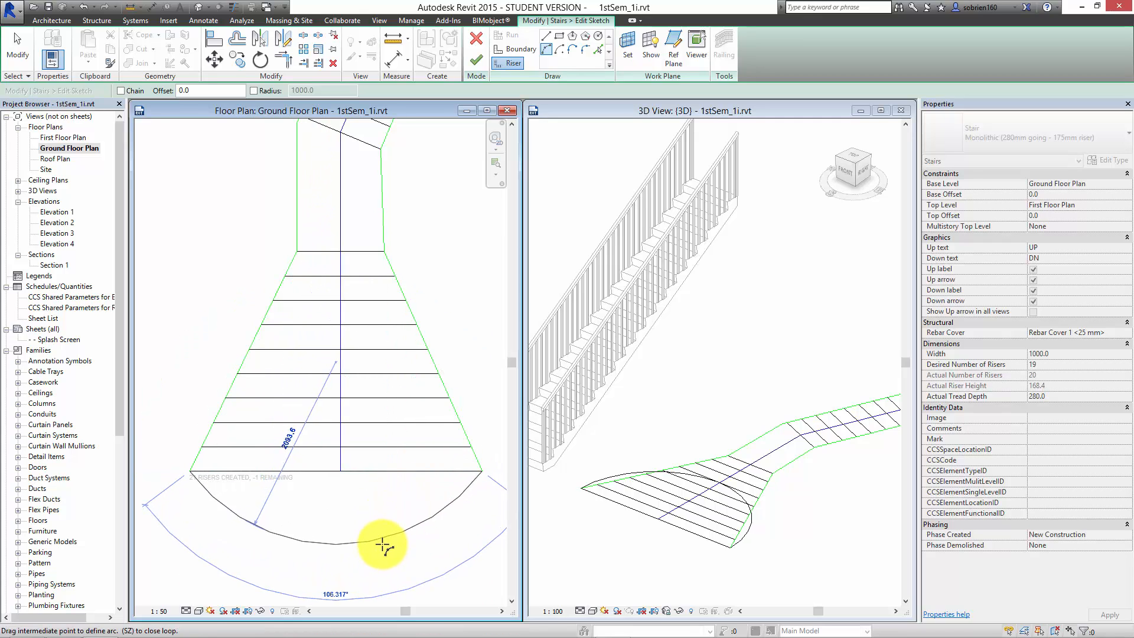
{"action": "left_click", "coordinate": [372, 546]}
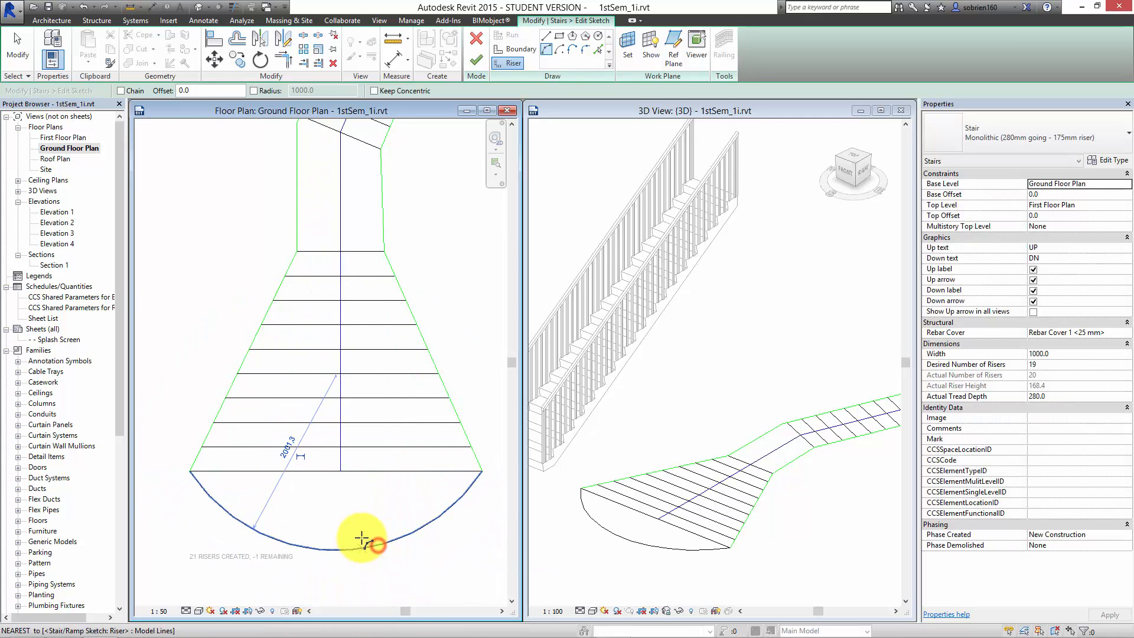
{"action": "key", "text": "Escape"}
{"action": "key", "text": "Escape"}
{"action": "left_click", "coordinate": [377, 472]}
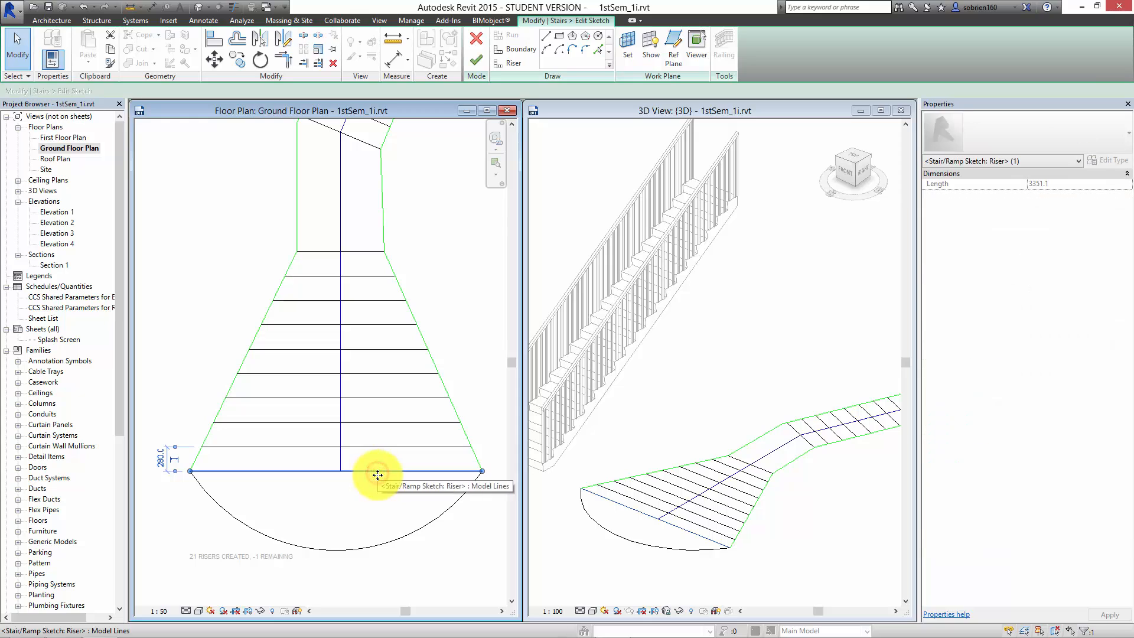
{"action": "key", "text": "Delete"}
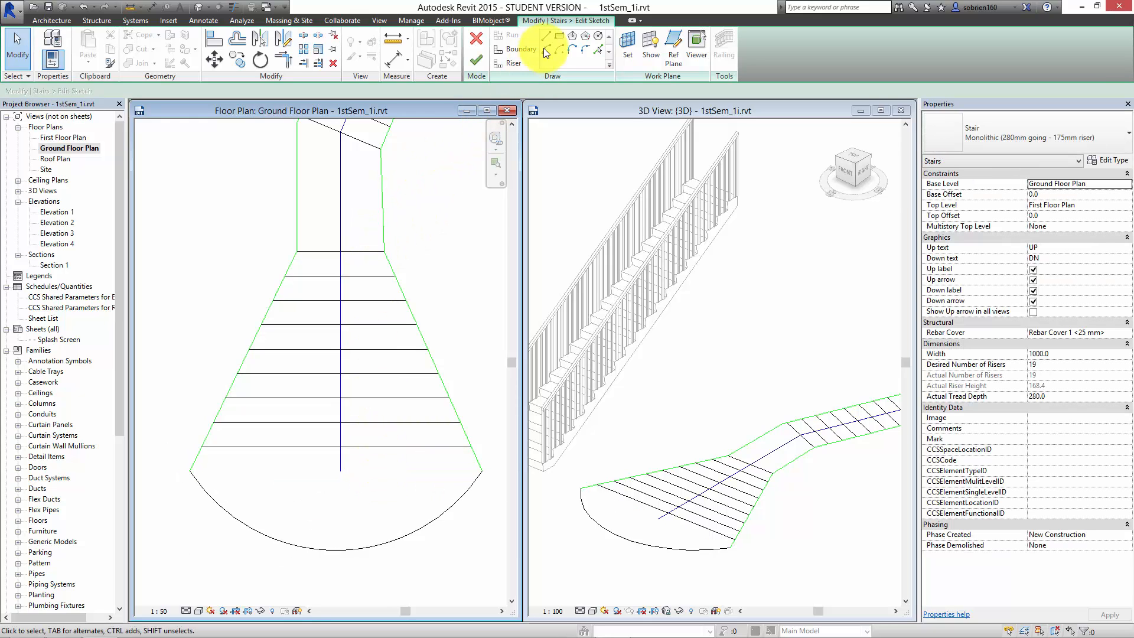
Step: Replace the second riser from the foot with a flatter outward-bowing arc riser of about 3000 mm radius between both boundaries
{"action": "left_click", "coordinate": [515, 62]}
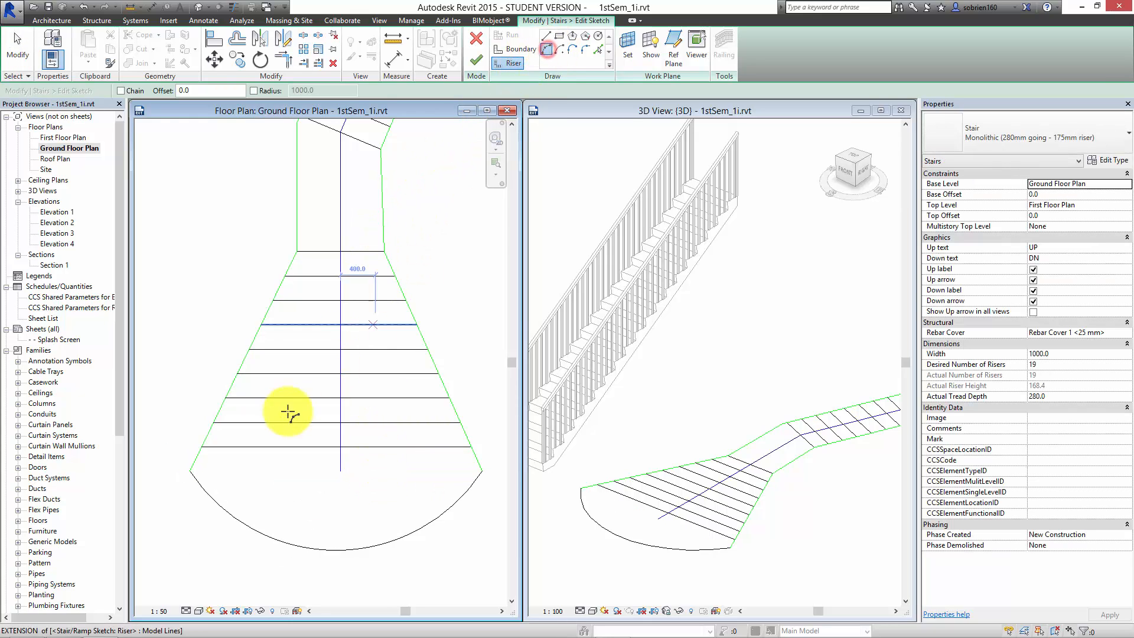
{"action": "left_click", "coordinate": [202, 447]}
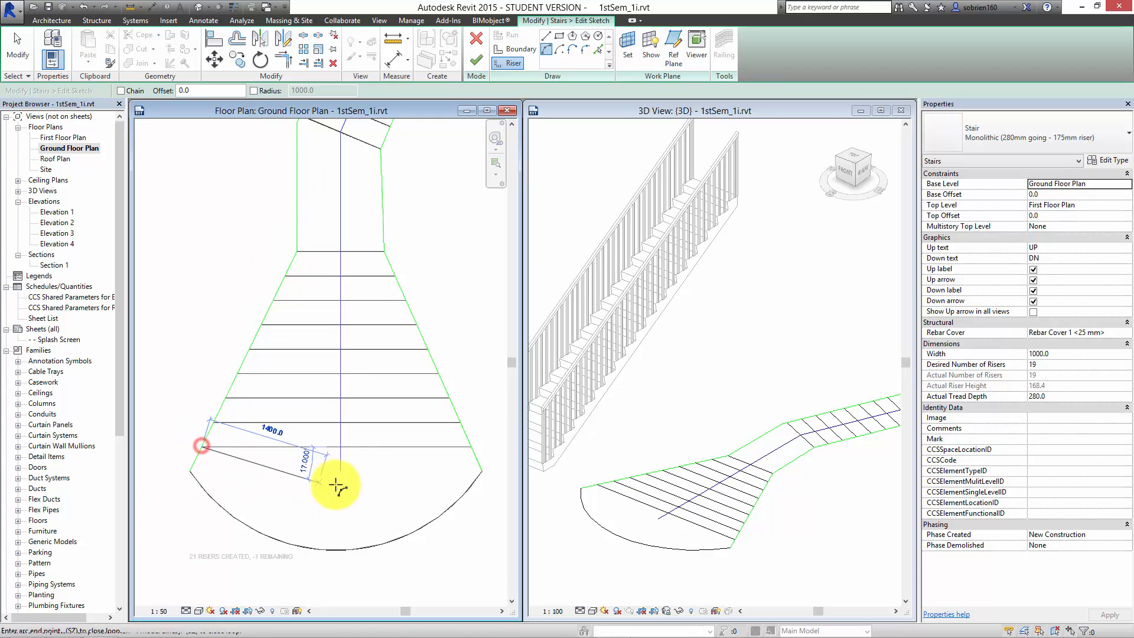
{"action": "left_click", "coordinate": [468, 447]}
{"action": "left_click", "coordinate": [468, 447]}
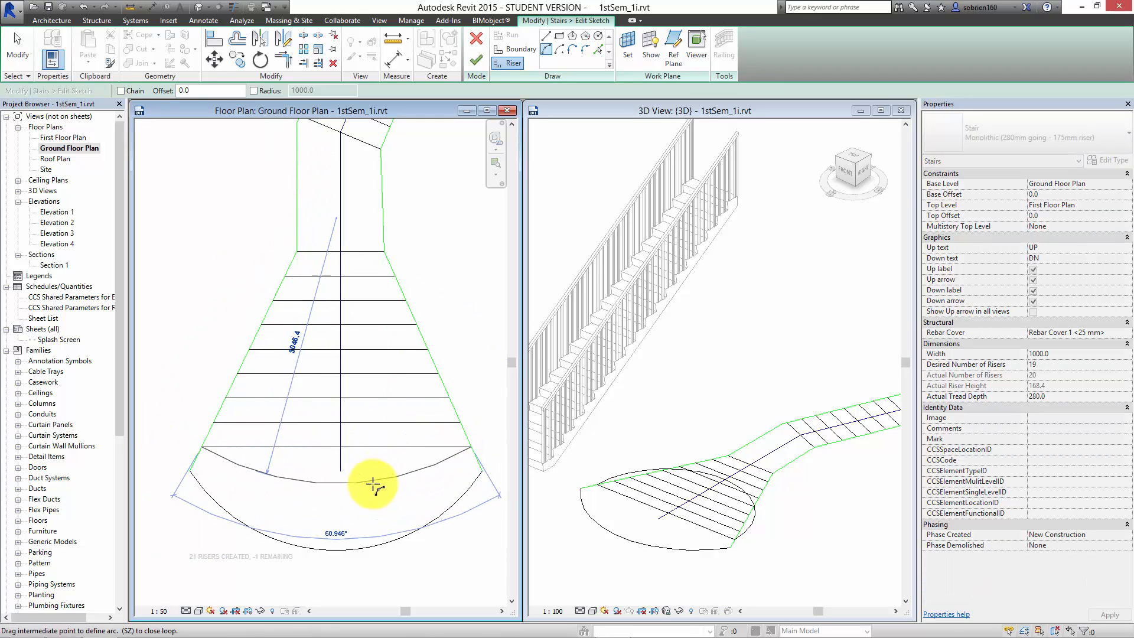
{"action": "key", "text": "Escape"}
{"action": "key", "text": "Escape"}
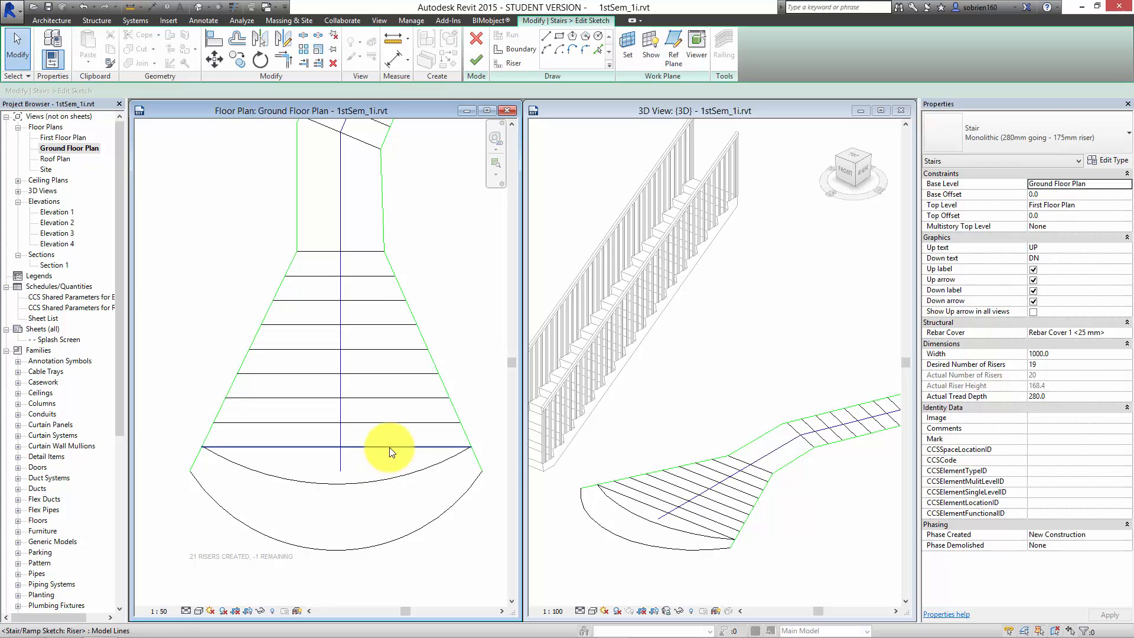
{"action": "left_click", "coordinate": [389, 448]}
{"action": "key", "text": "Delete"}
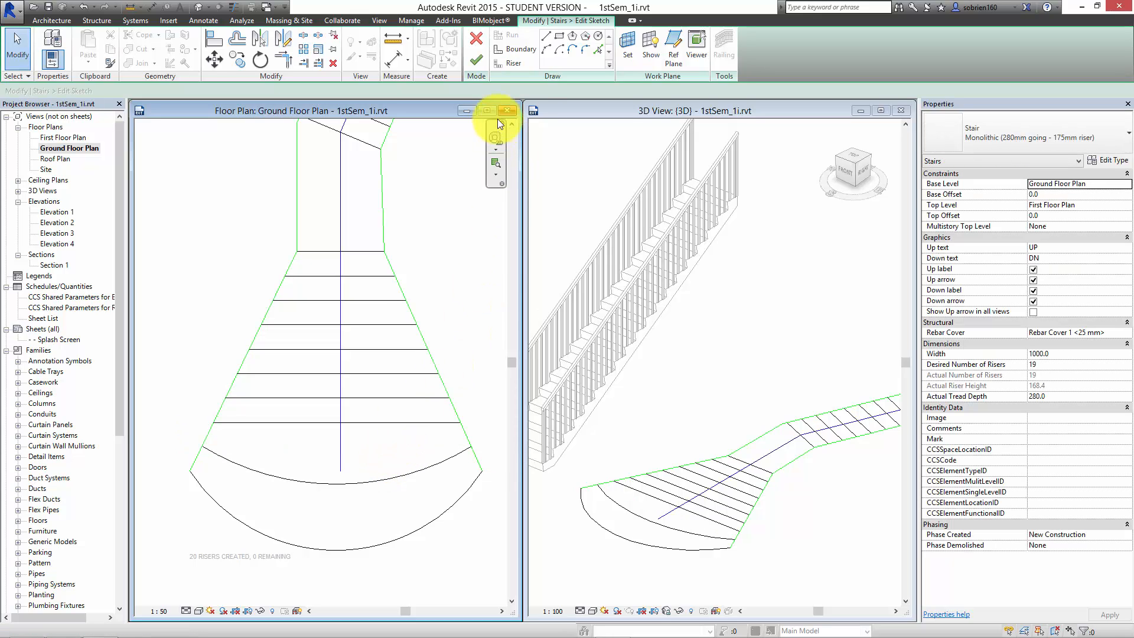
Step: Replace the third riser from the foot with a shallow outward-bowing arc riser of about 4600 mm radius
{"action": "left_click", "coordinate": [544, 52]}
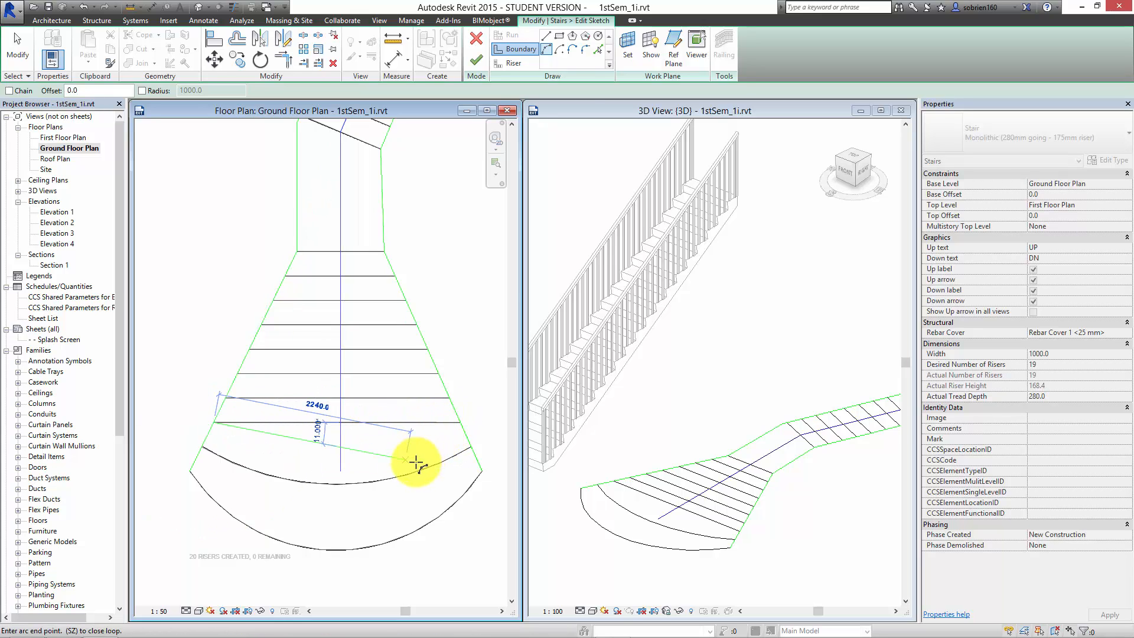
{"action": "key", "text": "Escape"}
{"action": "left_click", "coordinate": [501, 63]}
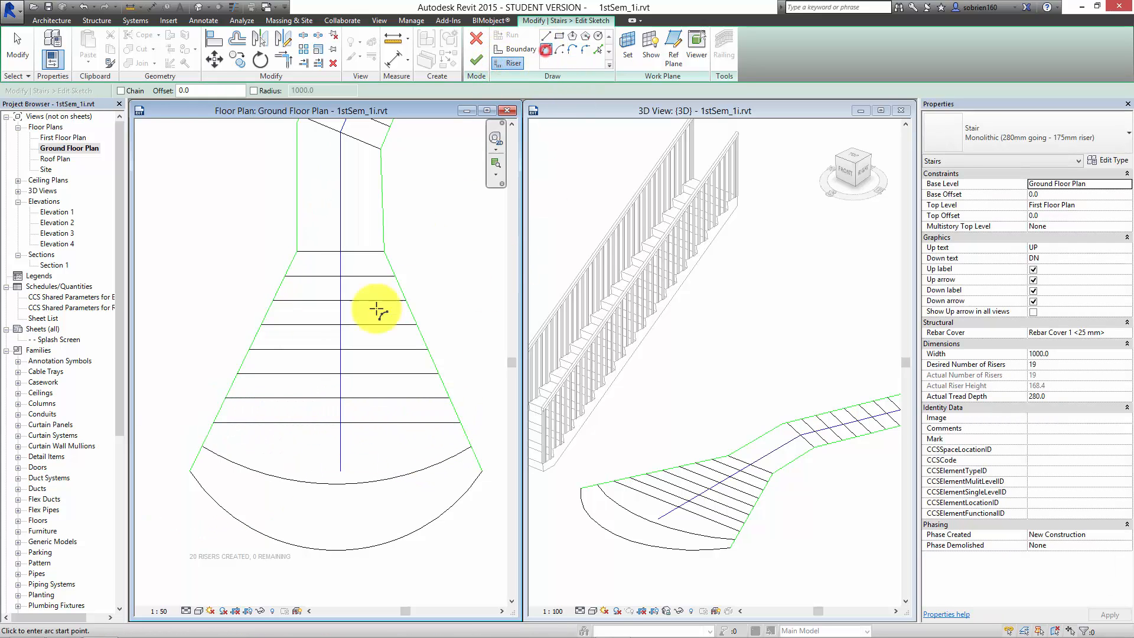
{"action": "left_click", "coordinate": [215, 423]}
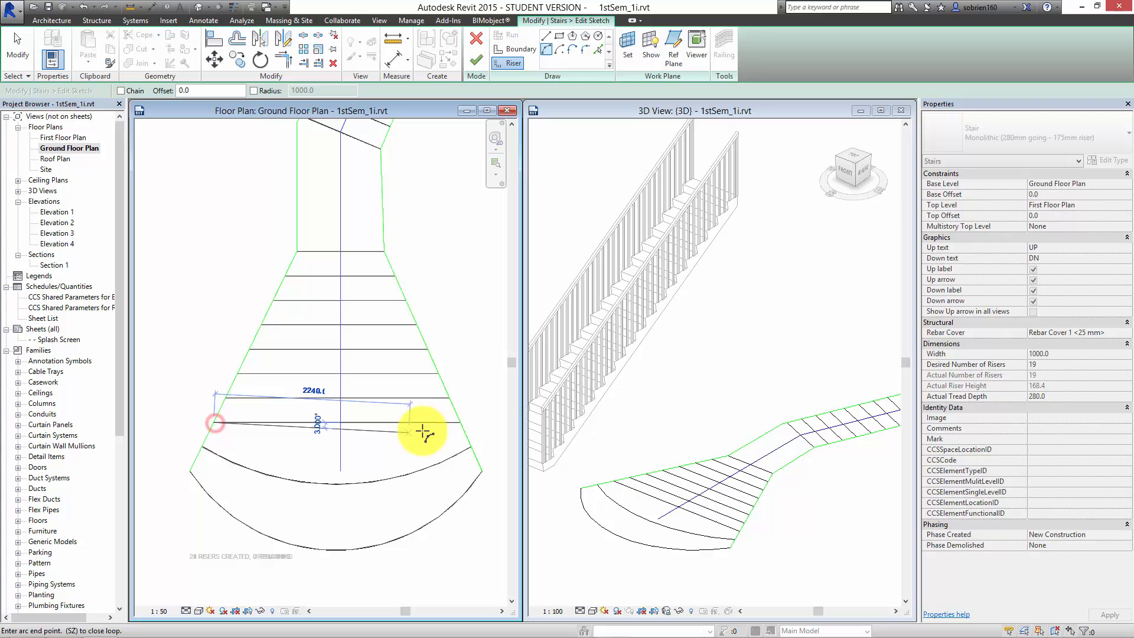
{"action": "left_click", "coordinate": [460, 423]}
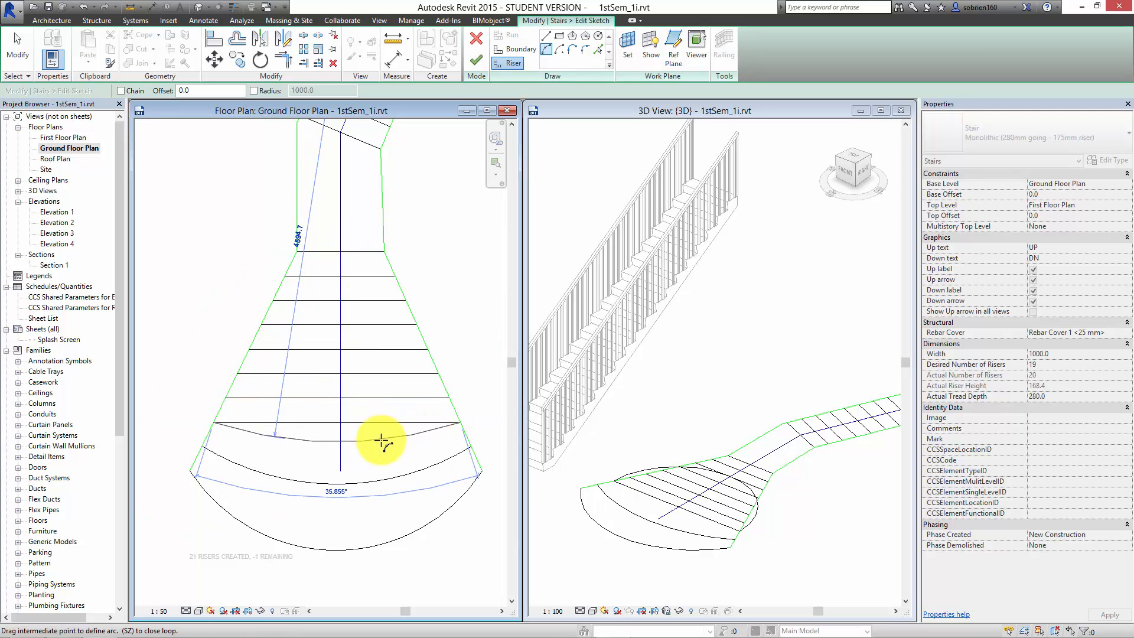
{"action": "left_click", "coordinate": [382, 438]}
{"action": "key", "text": "Escape"}
{"action": "key", "text": "Escape"}
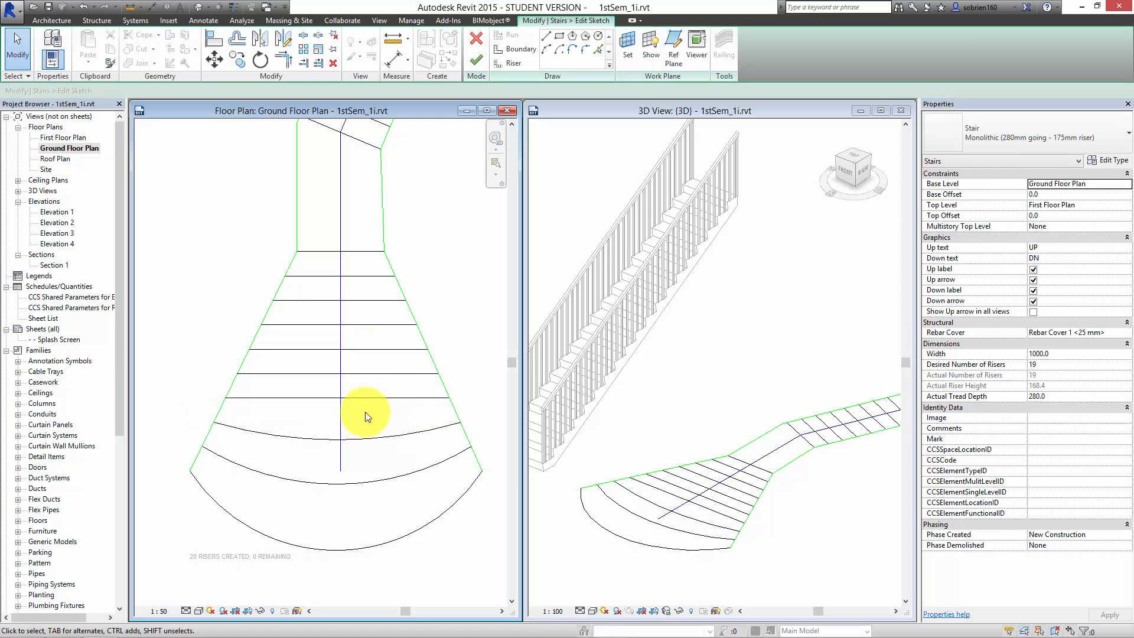
Step: Finish the flared stair's sketch and inspect its curved lower steps in the 3D view
{"action": "left_click", "coordinate": [477, 60]}
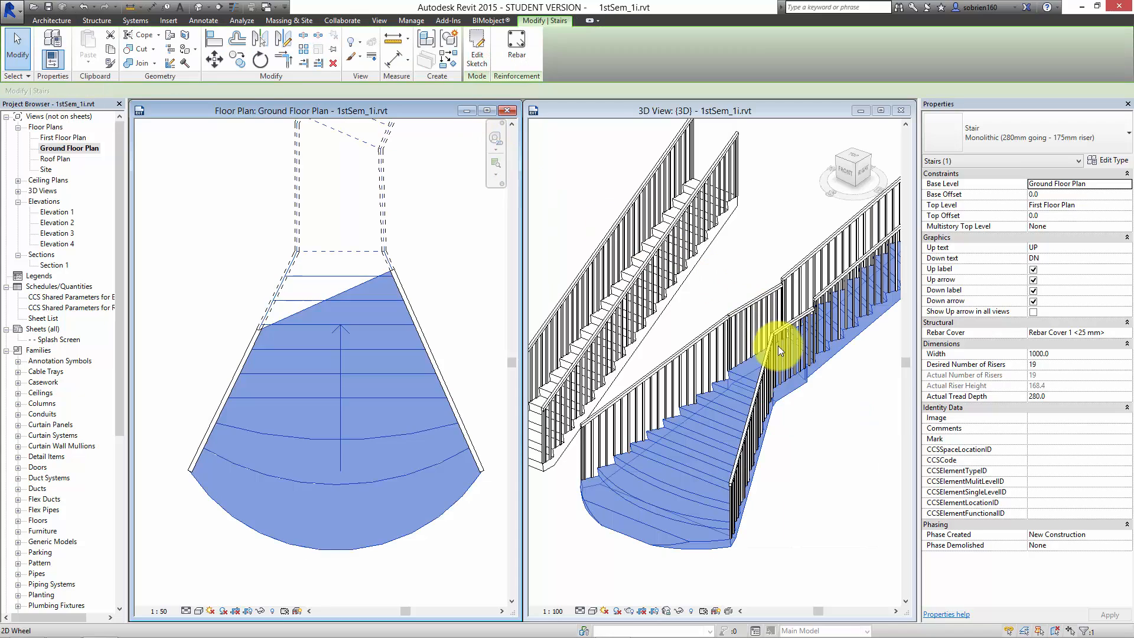
{"action": "left_click", "coordinate": [774, 540]}
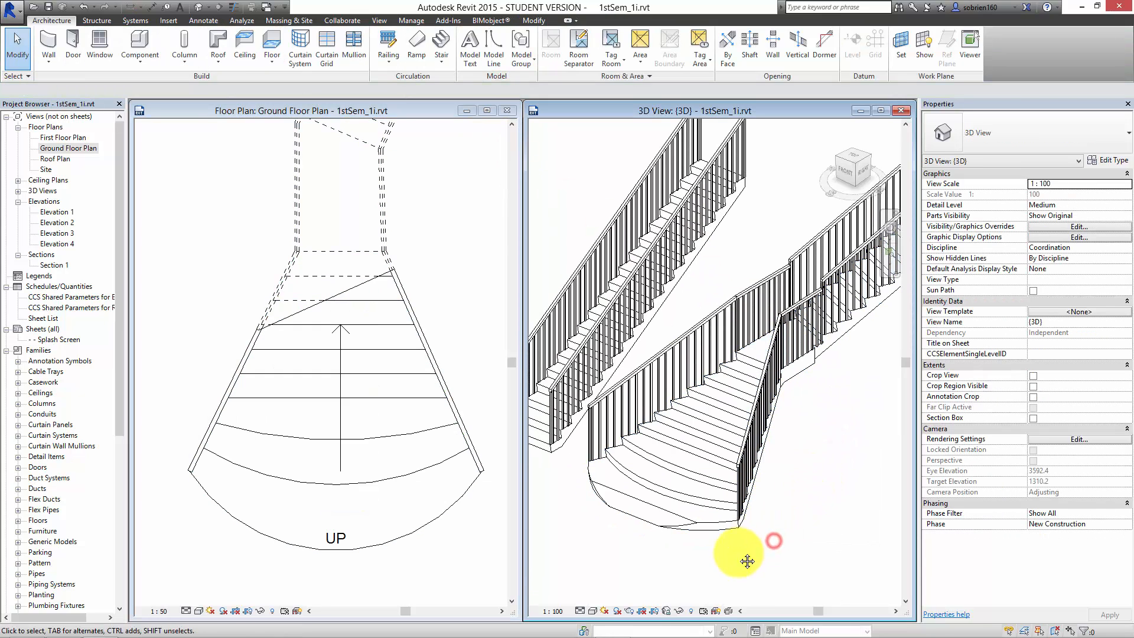
{"action": "middle_click_drag", "start_coordinate": [734, 552], "coordinate": [671, 503], "text": "shift"}
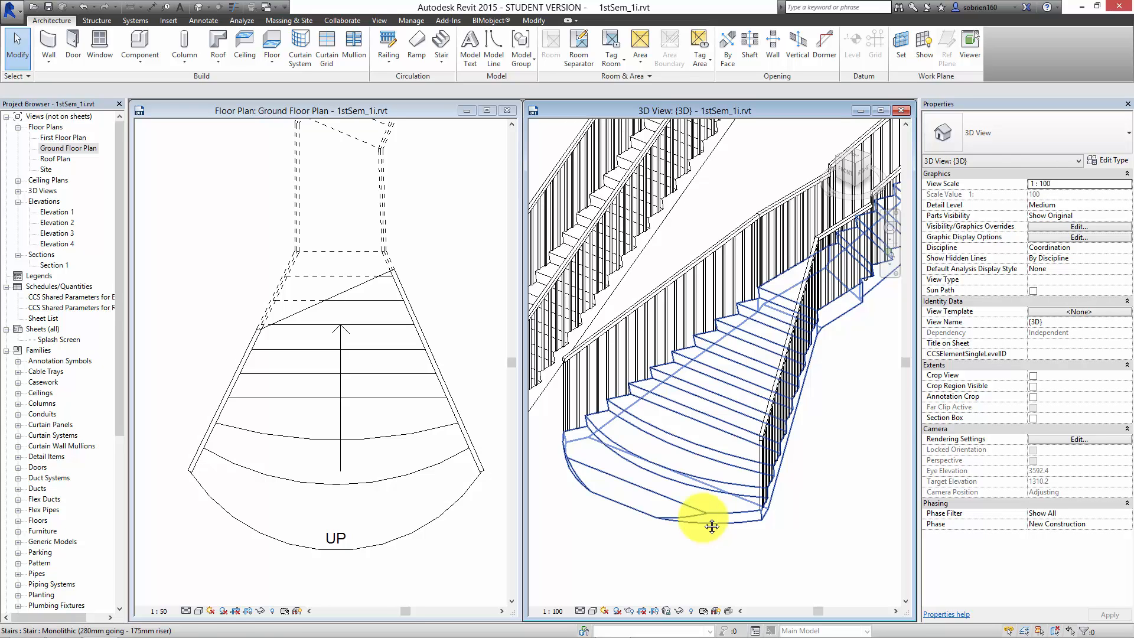
{"action": "middle_click_drag", "start_coordinate": [711, 527], "coordinate": [713, 491]}
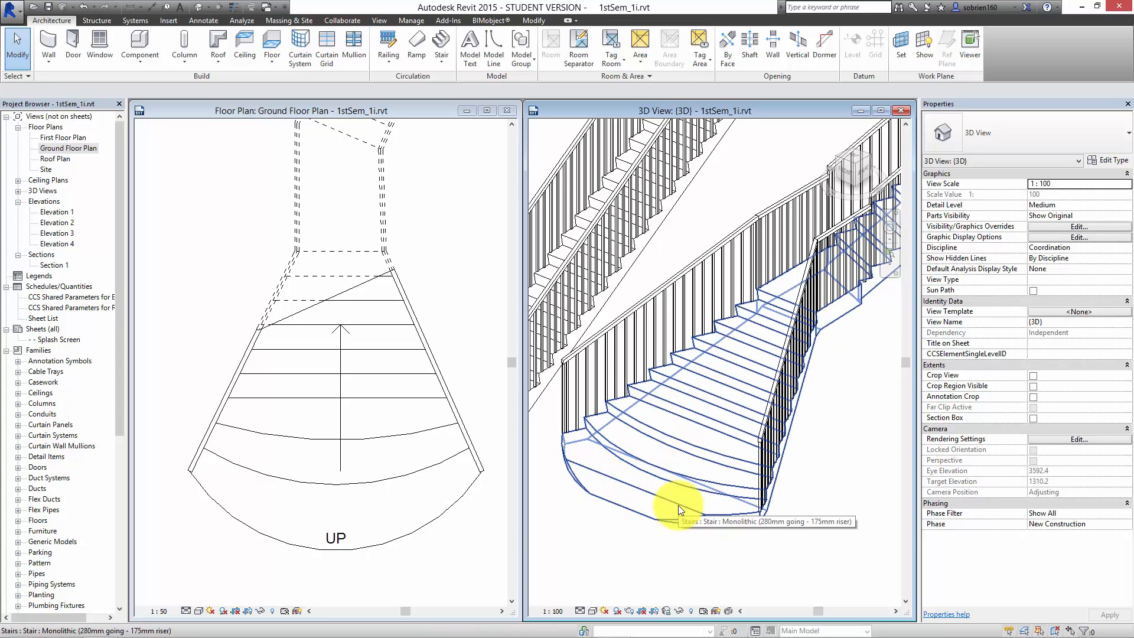
Step: Reopen the flared stair's sketch from the Ground Floor Plan and flatten the foot riser's arc to about 2440 mm radius
{"action": "left_click", "coordinate": [322, 550]}
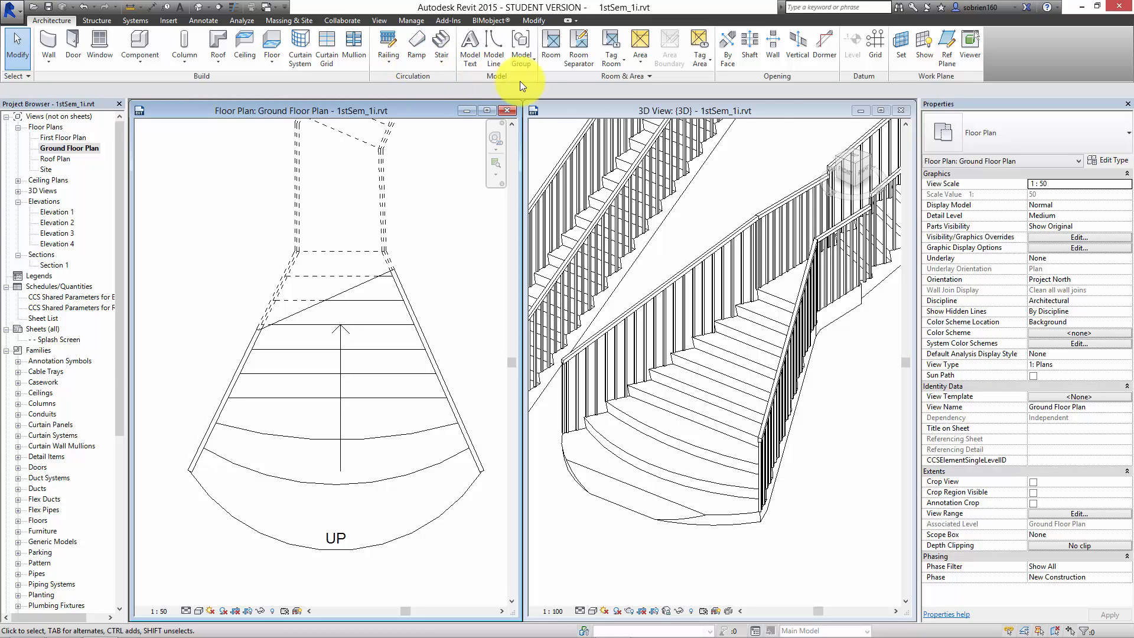
{"action": "left_click", "coordinate": [434, 521]}
{"action": "left_click", "coordinate": [472, 55]}
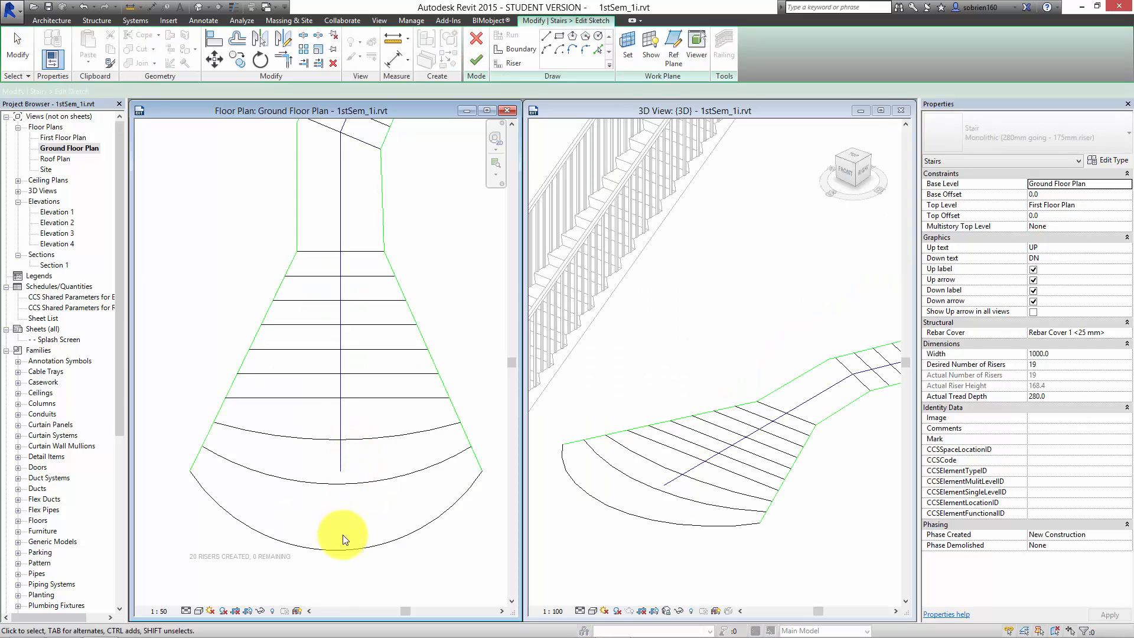
{"action": "left_click", "coordinate": [335, 549]}
{"action": "left_click_drag", "start_coordinate": [335, 549], "coordinate": [333, 527]}
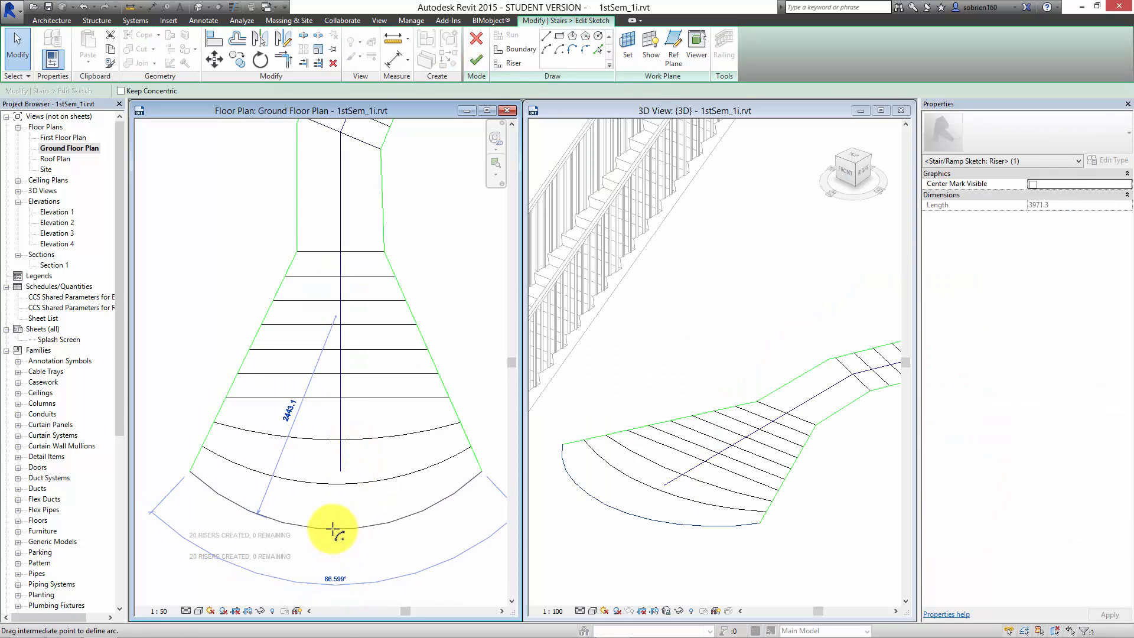
Step: Flatten the second riser's arc slightly to about 3300 mm radius and finish the stair sketch
{"action": "left_click", "coordinate": [335, 484]}
{"action": "left_click", "coordinate": [335, 485]}
{"action": "left_click_drag", "start_coordinate": [336, 484], "coordinate": [336, 480]}
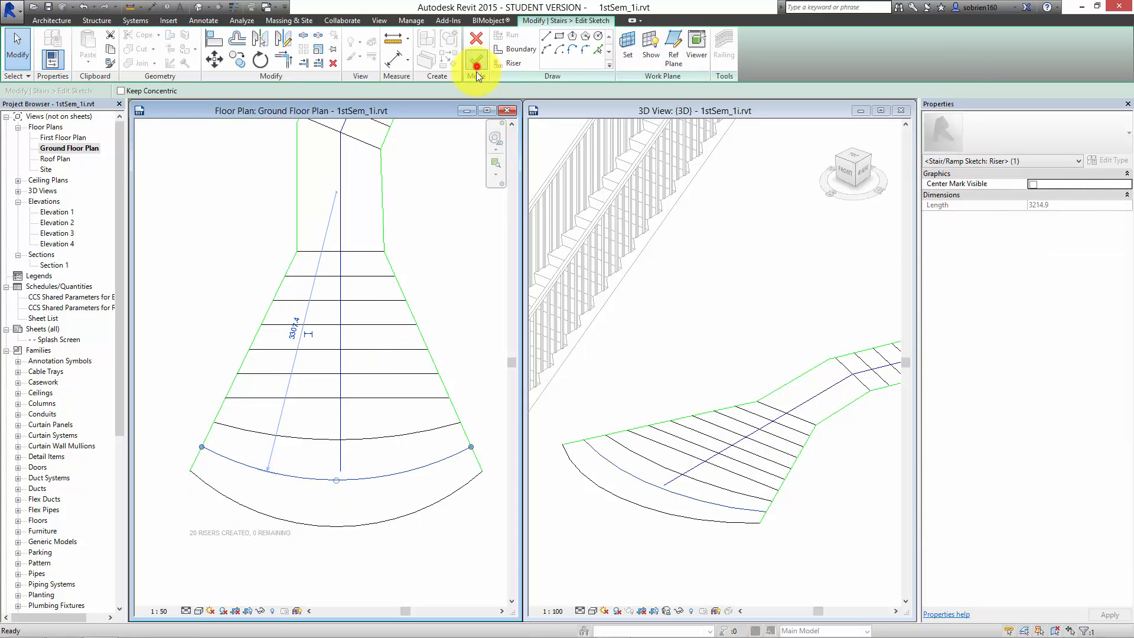
{"action": "left_click", "coordinate": [477, 66]}
Step: Examine the reshaped bottom steps and railing ends of the flared stair in 3D
{"action": "left_click", "coordinate": [652, 570]}
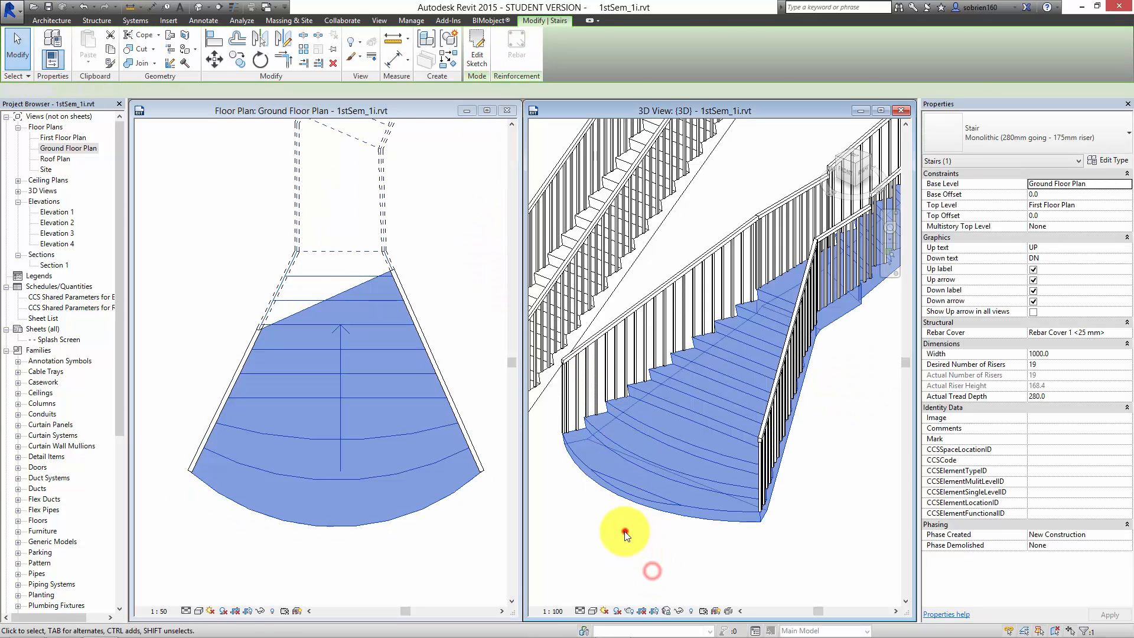
{"action": "left_click", "coordinate": [626, 534]}
{"action": "scroll", "coordinate": [689, 506], "scroll_direction": "up", "scroll_amount": 4}
{"action": "scroll", "coordinate": [659, 419], "scroll_direction": "down", "scroll_amount": 1}
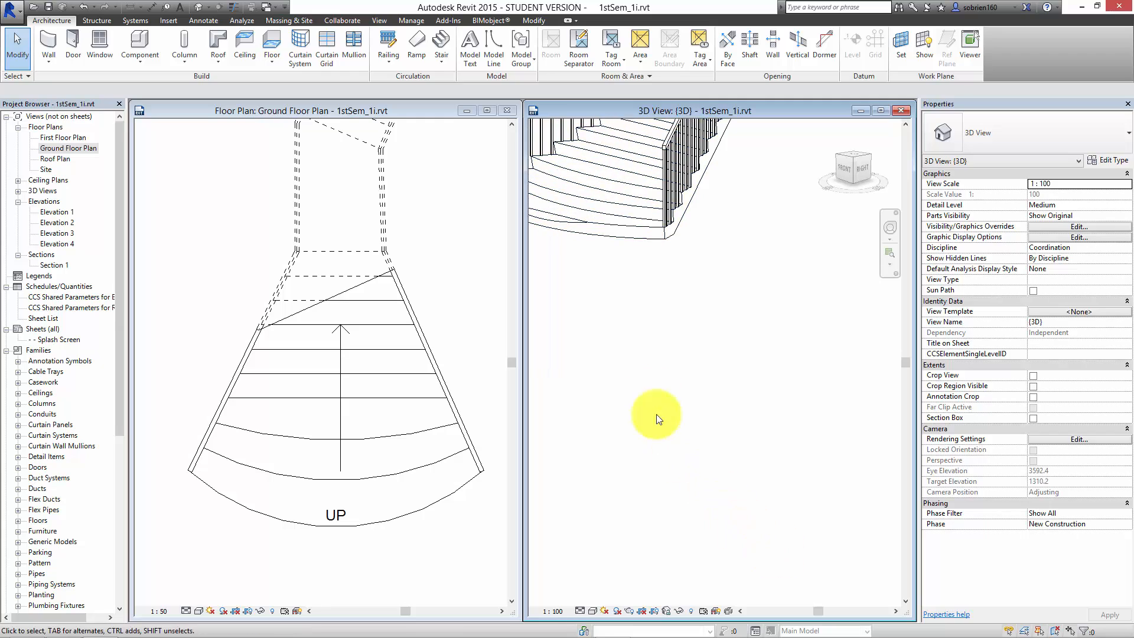
{"action": "scroll", "coordinate": [611, 278], "scroll_direction": "down", "scroll_amount": 3}
{"action": "middle_click_drag", "start_coordinate": [630, 281], "coordinate": [683, 334]}
{"action": "scroll", "coordinate": [646, 271], "scroll_direction": "up", "scroll_amount": 4}
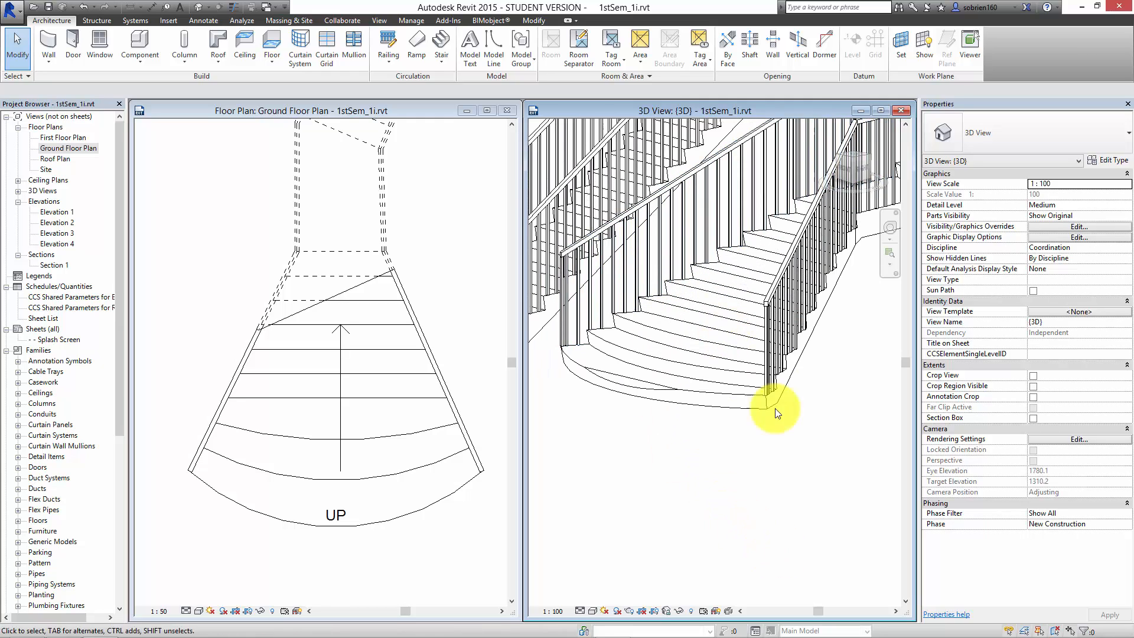
{"action": "scroll", "coordinate": [680, 443], "scroll_direction": "down", "scroll_amount": 5}
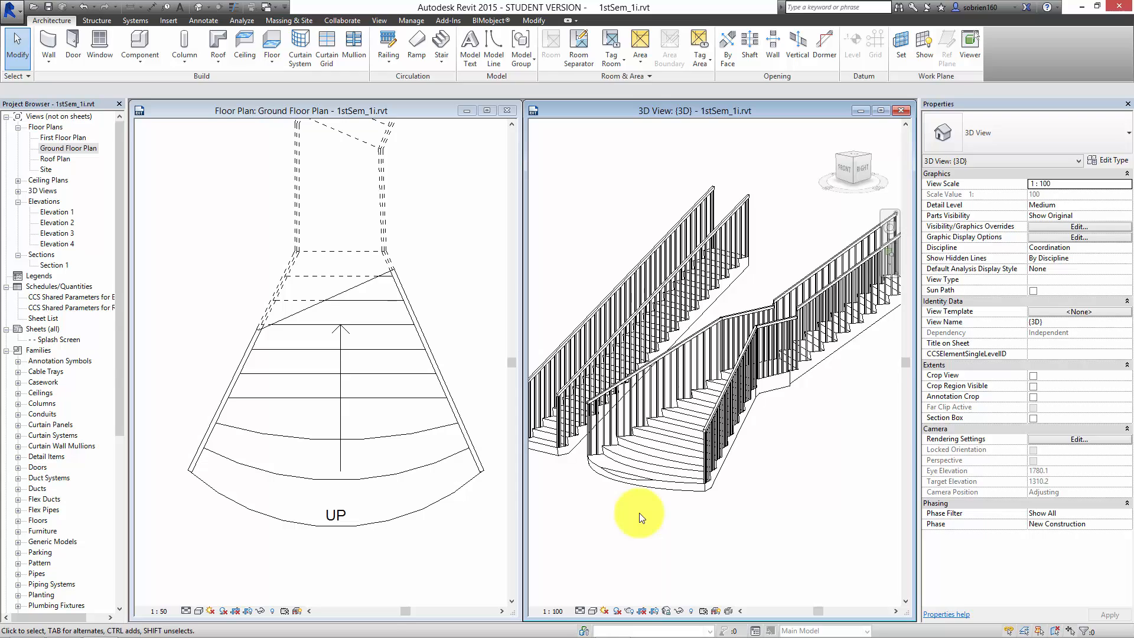
{"action": "mouse_move", "coordinate": [753, 627]}
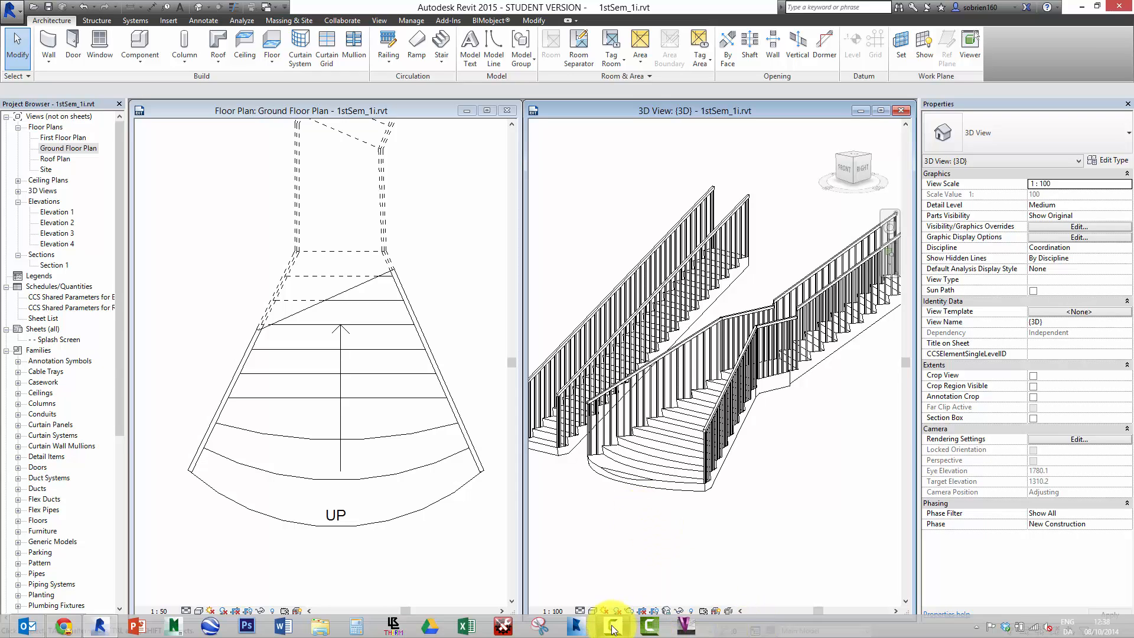
{"action": "mouse_move", "coordinate": [613, 631]}
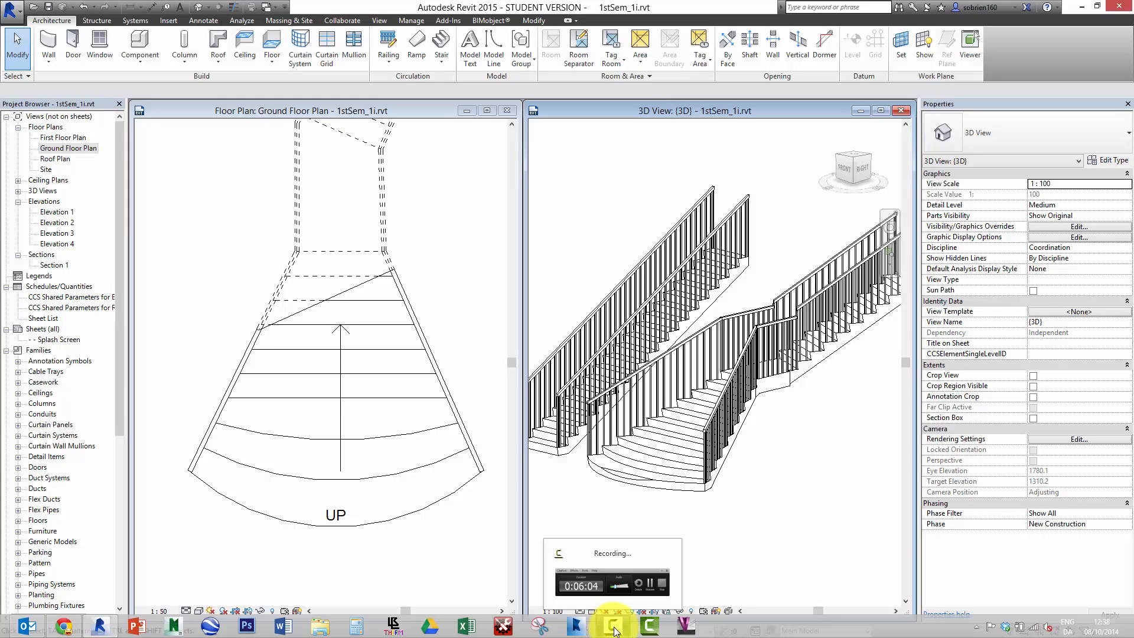
Step: Change the flared stair's type to Stringer (250mm going - 180mm riser)
{"action": "left_click", "coordinate": [743, 533]}
{"action": "middle_click_drag", "start_coordinate": [709, 515], "coordinate": [654, 532]}
{"action": "left_click", "coordinate": [654, 531]}
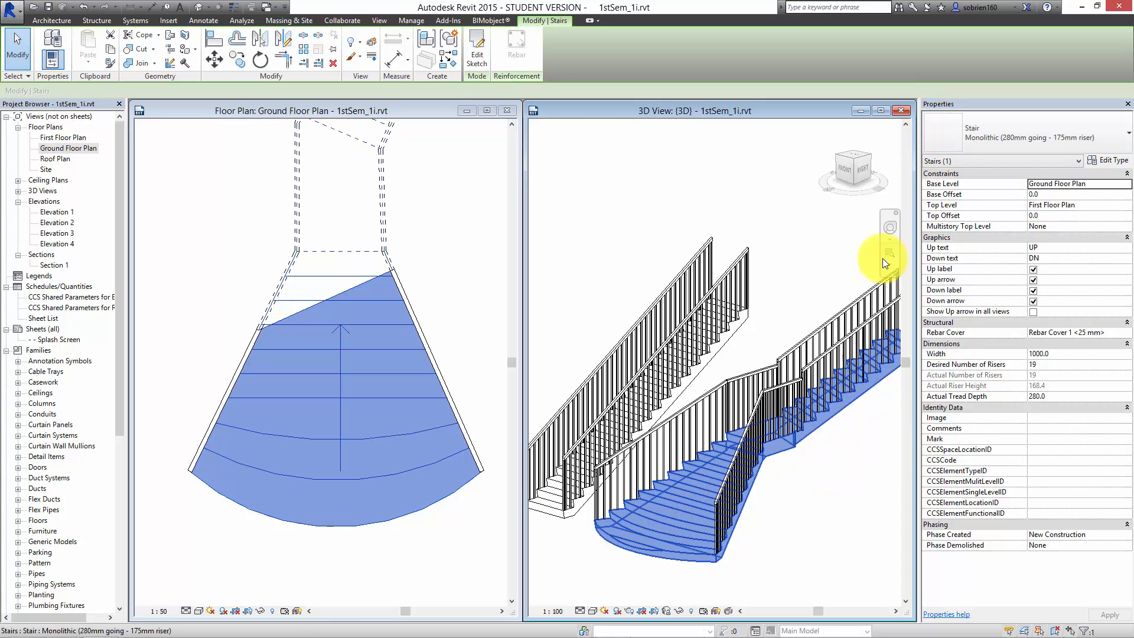
{"action": "left_click", "coordinate": [1126, 141]}
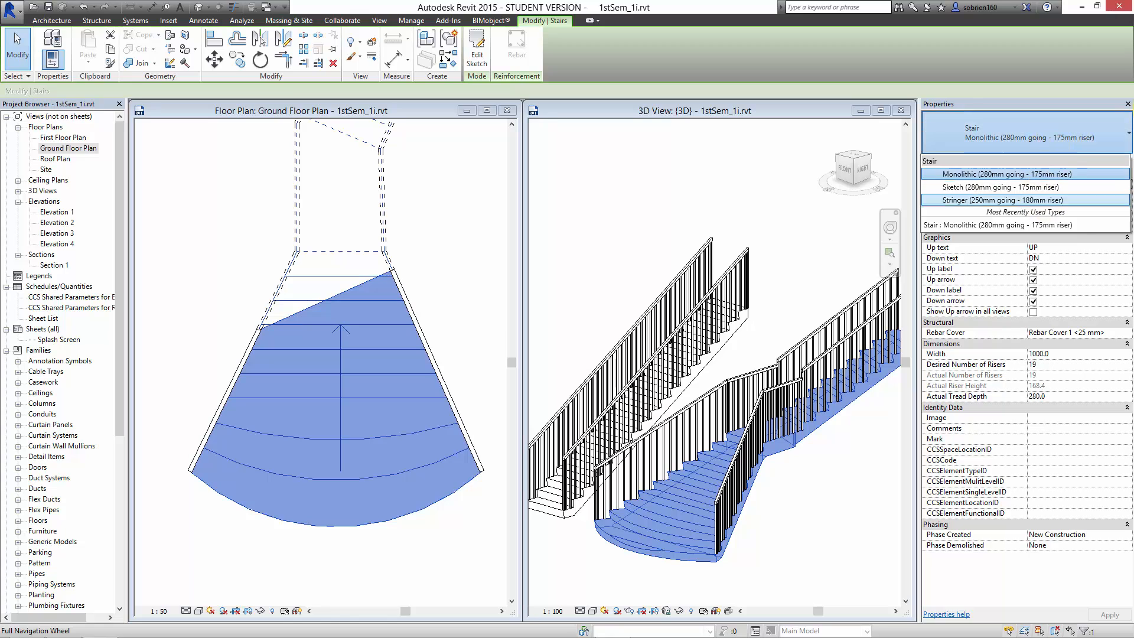
{"action": "left_click", "coordinate": [1078, 202]}
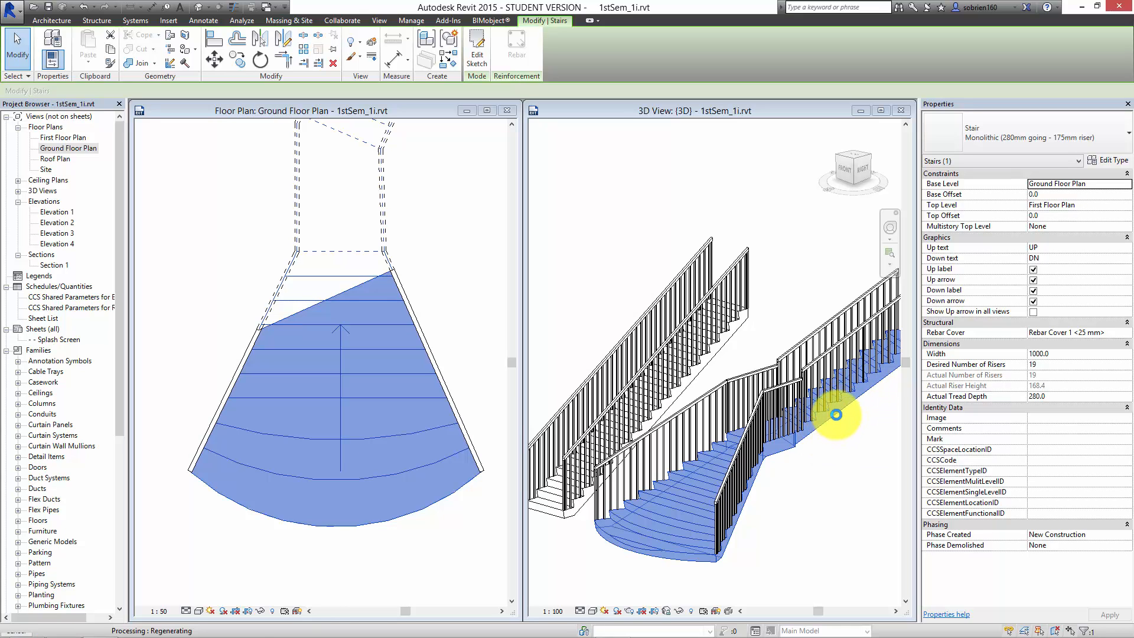
{"action": "left_click", "coordinate": [811, 478]}
Step: Examine the stringer stair's treads, stringers and underside in 3D from above and below
{"action": "scroll", "coordinate": [774, 502], "scroll_direction": "up", "scroll_amount": 5}
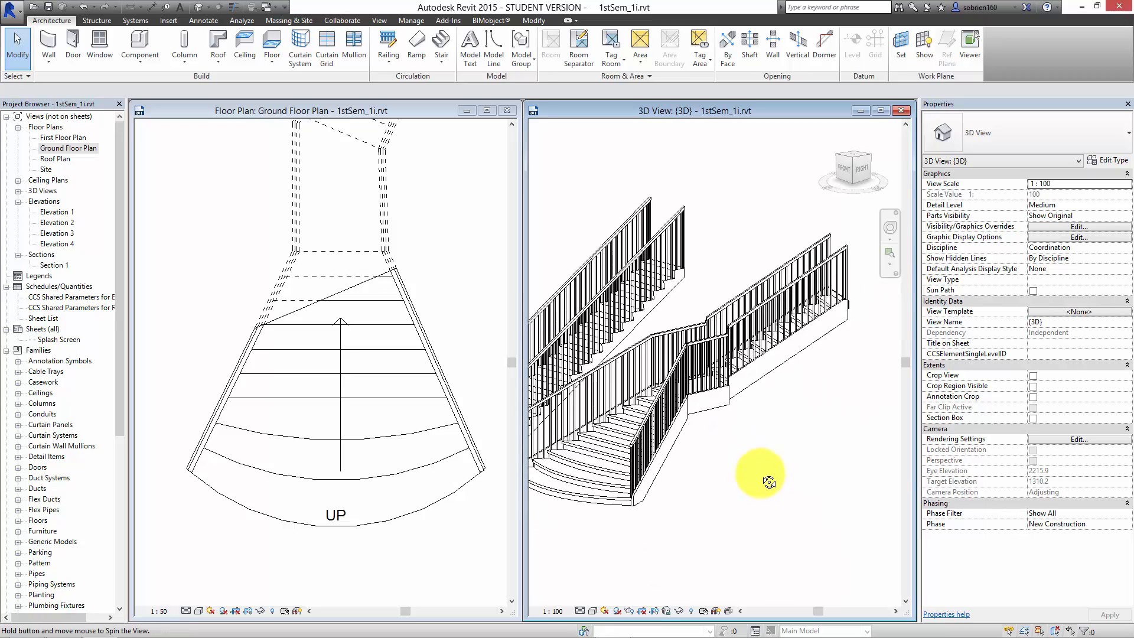
{"action": "scroll", "coordinate": [758, 478], "scroll_direction": "down", "scroll_amount": 3}
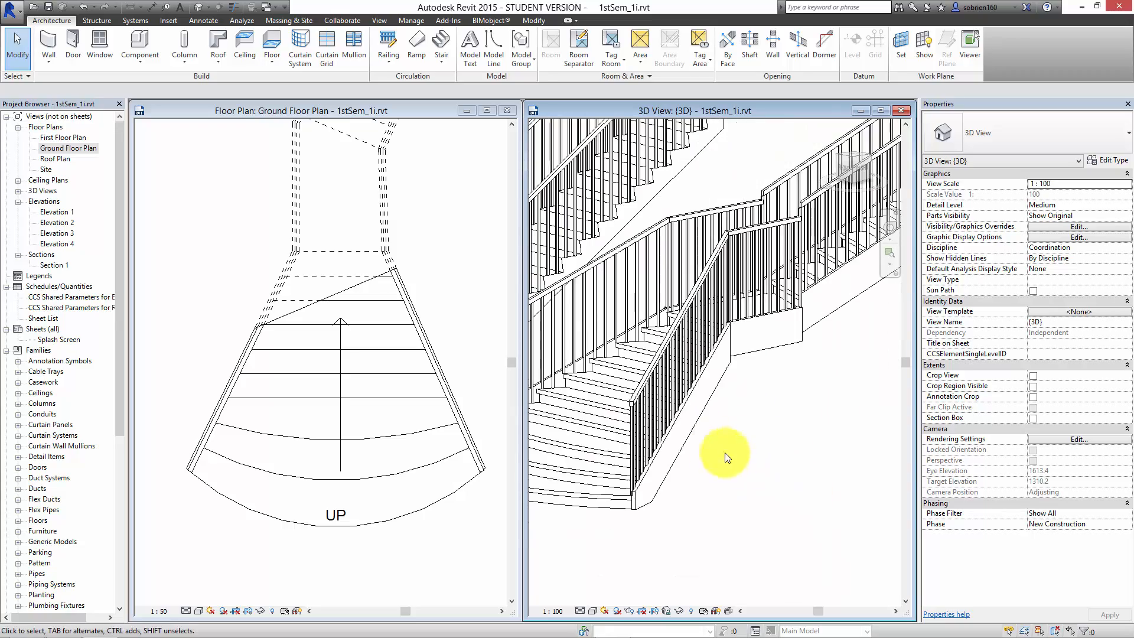
{"action": "left_click", "coordinate": [682, 442]}
{"action": "middle_click_drag", "start_coordinate": [683, 441], "coordinate": [764, 286], "text": "shift"}
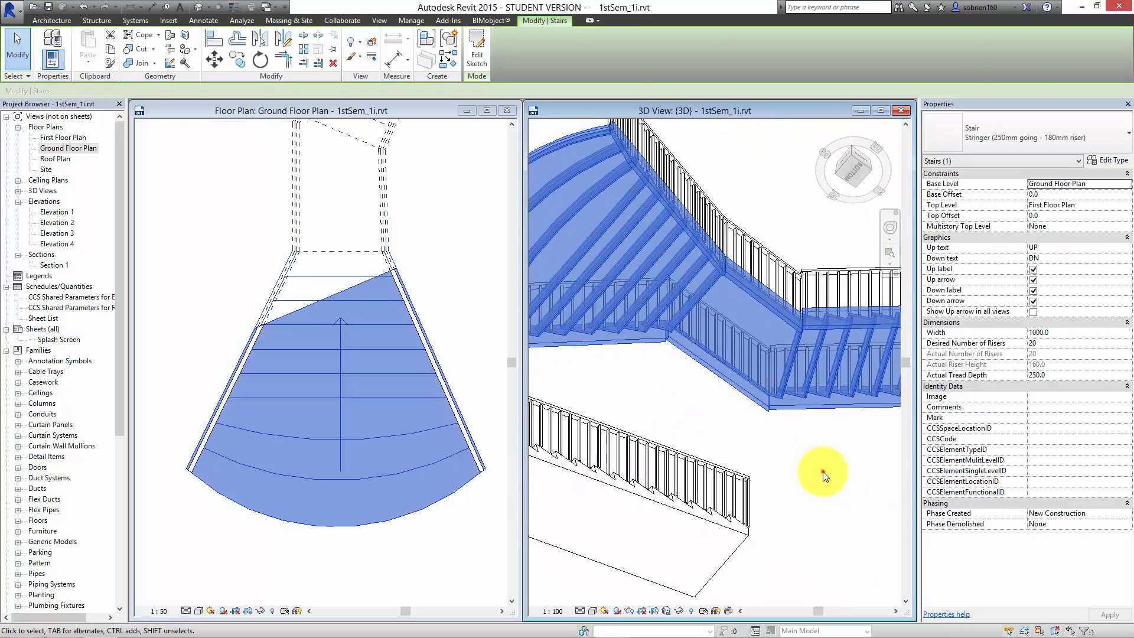
{"action": "left_click", "coordinate": [891, 468]}
{"action": "left_click", "coordinate": [706, 356]}
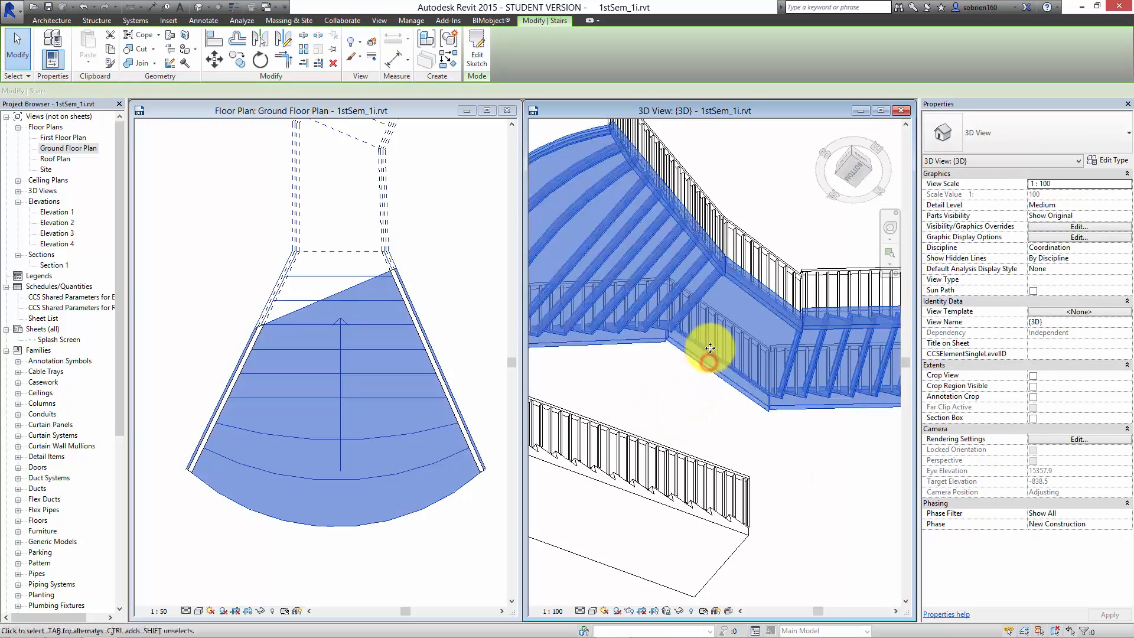
{"action": "middle_click_drag", "start_coordinate": [703, 349], "coordinate": [792, 455], "text": "shift"}
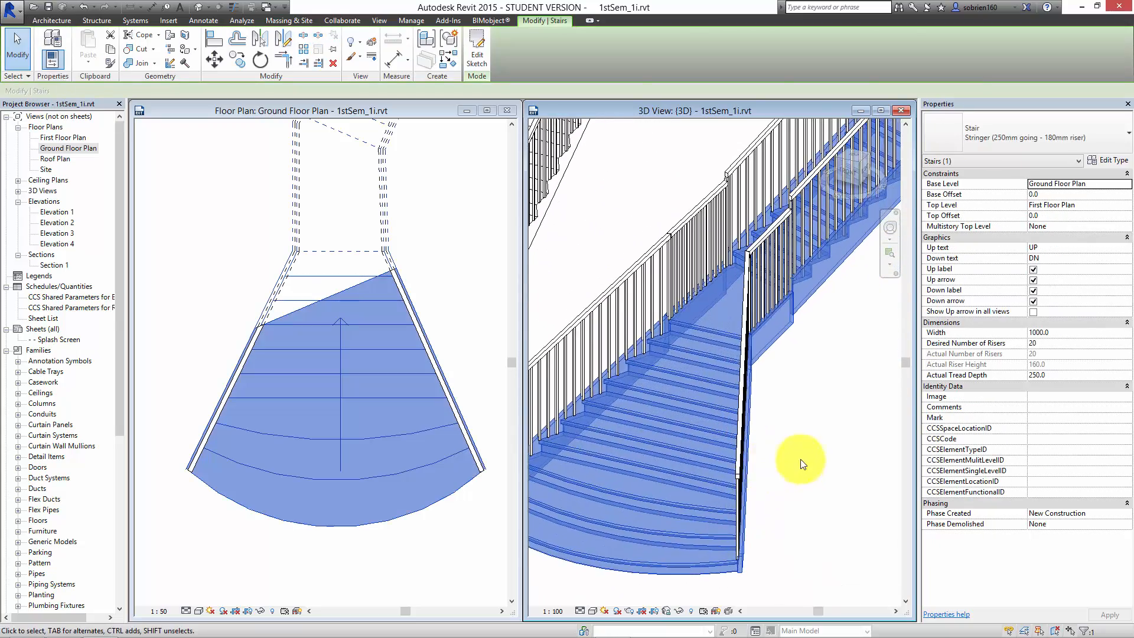
{"action": "left_click", "coordinate": [792, 458]}
{"action": "middle_click_drag", "start_coordinate": [635, 473], "coordinate": [697, 472], "text": "shift"}
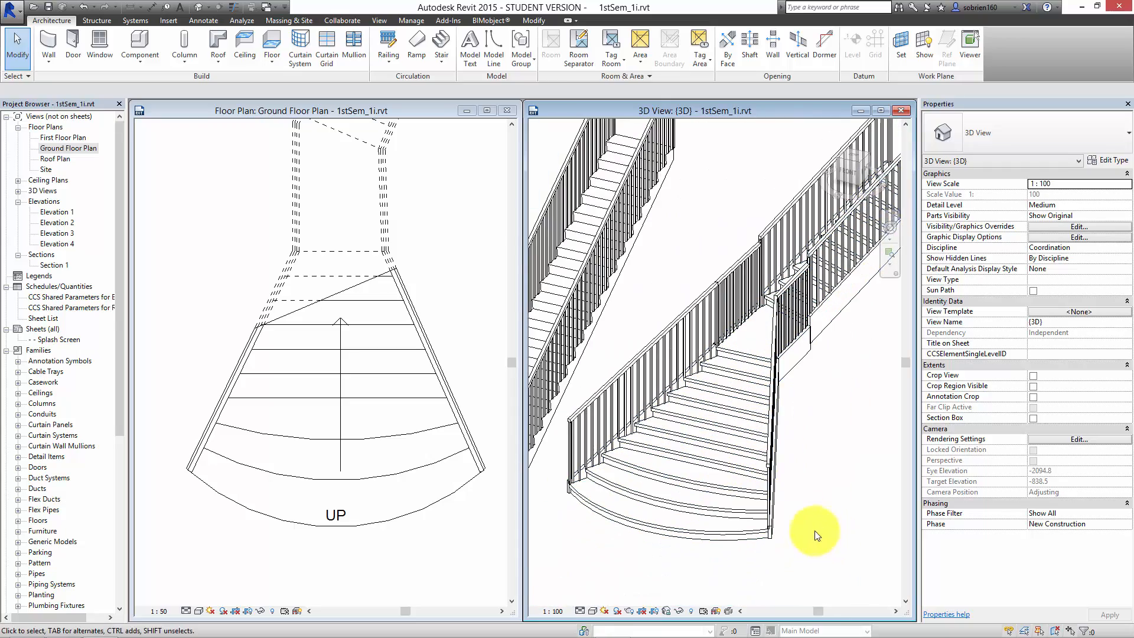
{"action": "middle_click_drag", "start_coordinate": [815, 534], "coordinate": [771, 535], "text": "shift"}
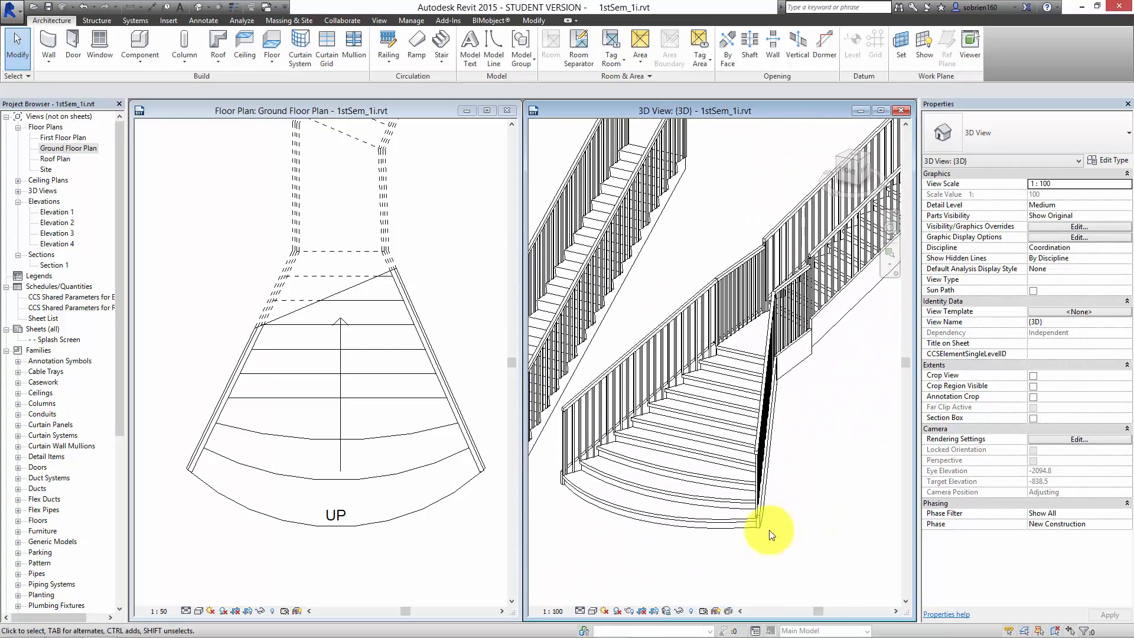
{"action": "middle_click_drag", "start_coordinate": [653, 526], "coordinate": [609, 481], "text": "shift"}
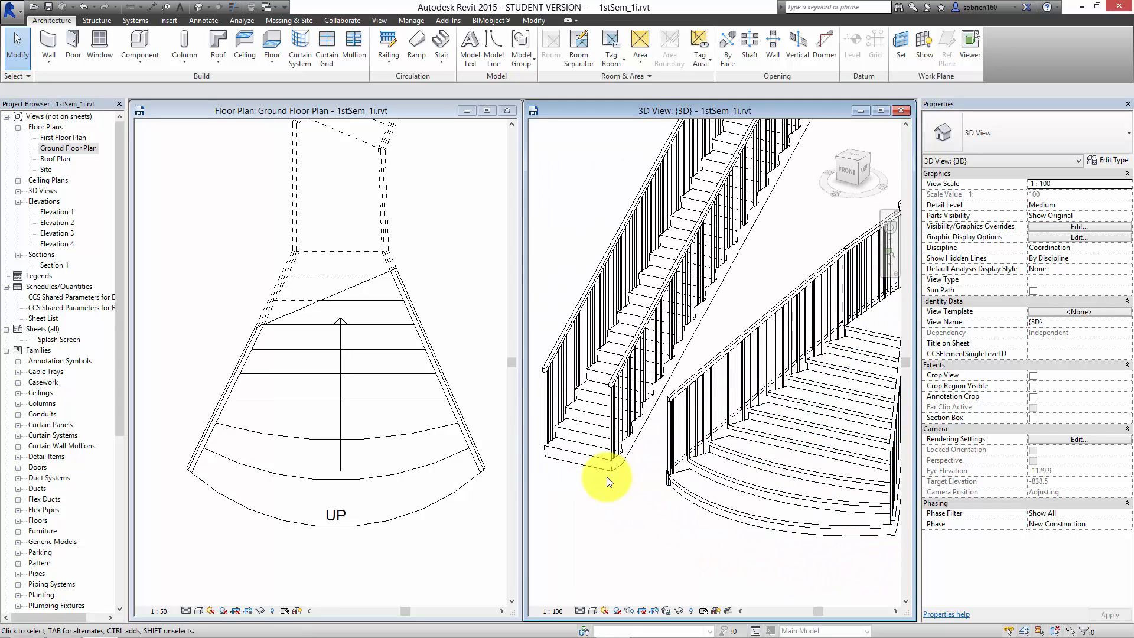
Step: Set the 3D view's visual style to Shaded
{"action": "left_click", "coordinate": [592, 611]}
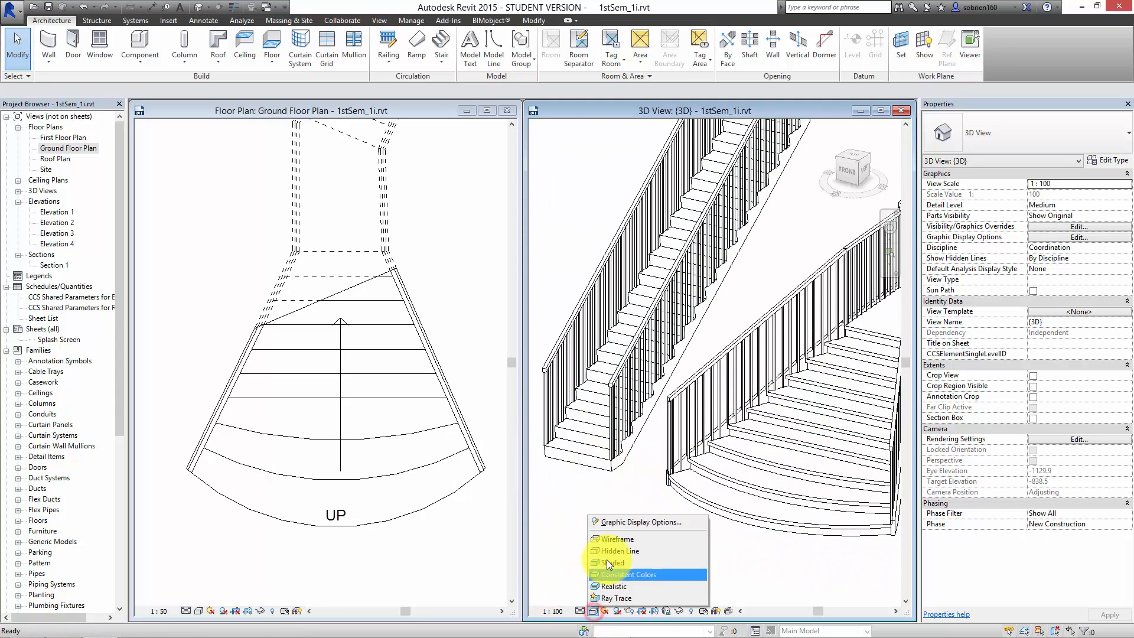
{"action": "left_click", "coordinate": [607, 561]}
{"action": "mouse_move", "coordinate": [607, 547]}
{"action": "middle_mouse_down", "text": "shift"}
{"action": "mouse_move", "coordinate": [582, 539]}
{"action": "mouse_move", "coordinate": [703, 508]}
{"action": "mouse_move", "coordinate": [741, 468]}
{"action": "mouse_move", "coordinate": [752, 514]}
{"action": "mouse_move", "coordinate": [611, 528]}
{"action": "mouse_move", "coordinate": [720, 552]}
{"action": "middle_mouse_up", "text": "shift"}
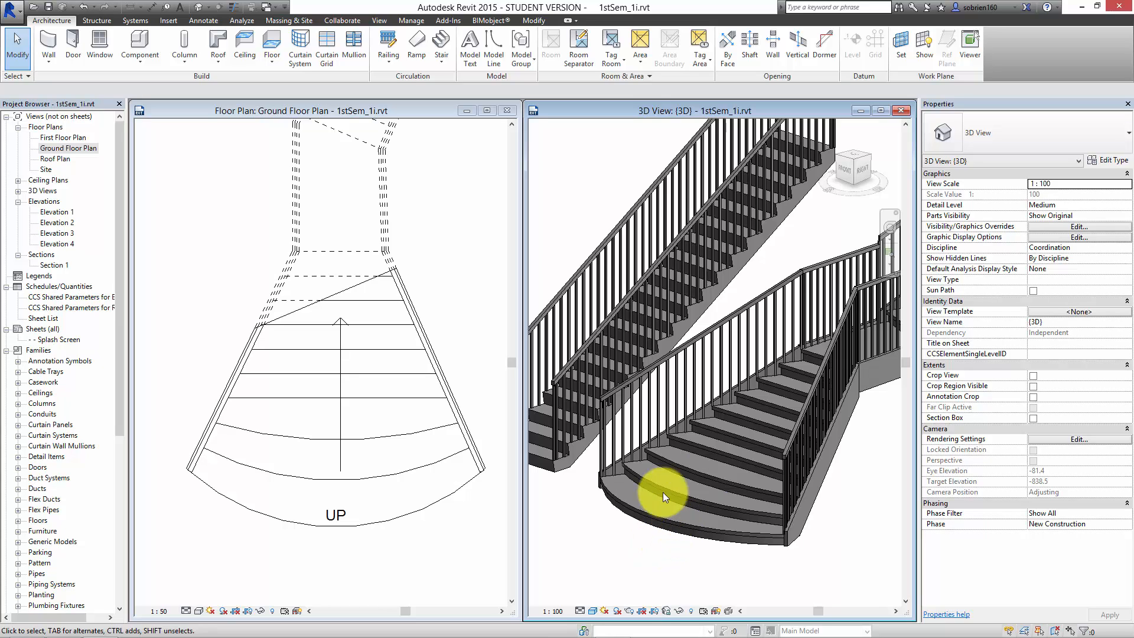
Step: Examine closely the nosings, risers and stringer of the flared stair's lower steps in the shaded 3D view
{"action": "middle_click_drag", "start_coordinate": [662, 491], "coordinate": [663, 474], "text": "shift"}
{"action": "scroll", "coordinate": [685, 466], "scroll_direction": "up", "scroll_amount": 5}
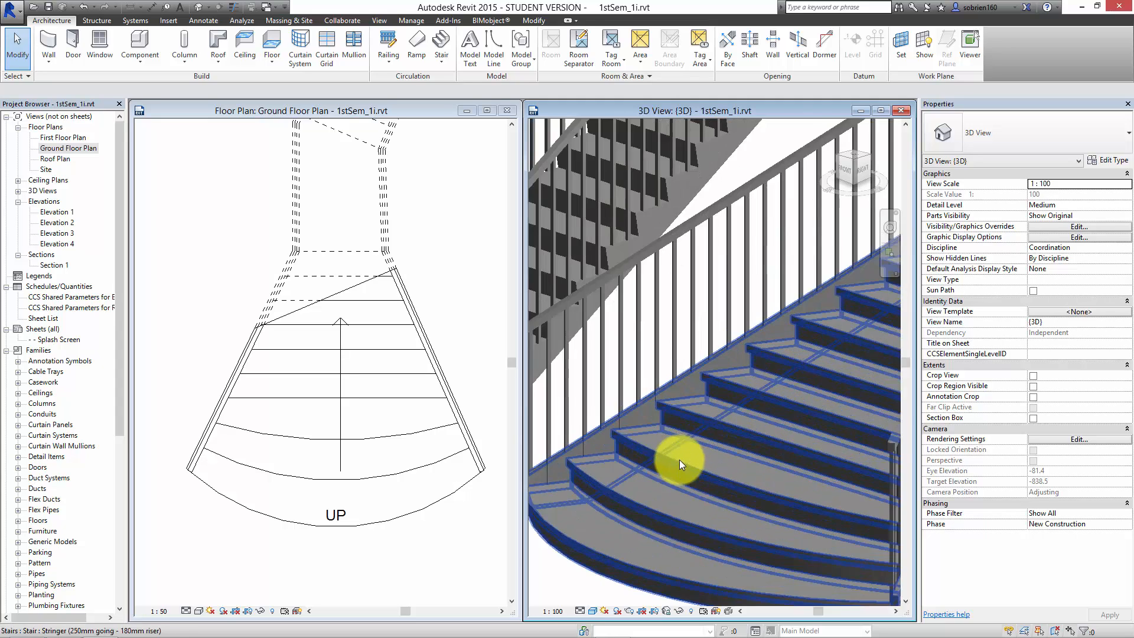
{"action": "middle_click_drag", "start_coordinate": [663, 425], "coordinate": [691, 405]}
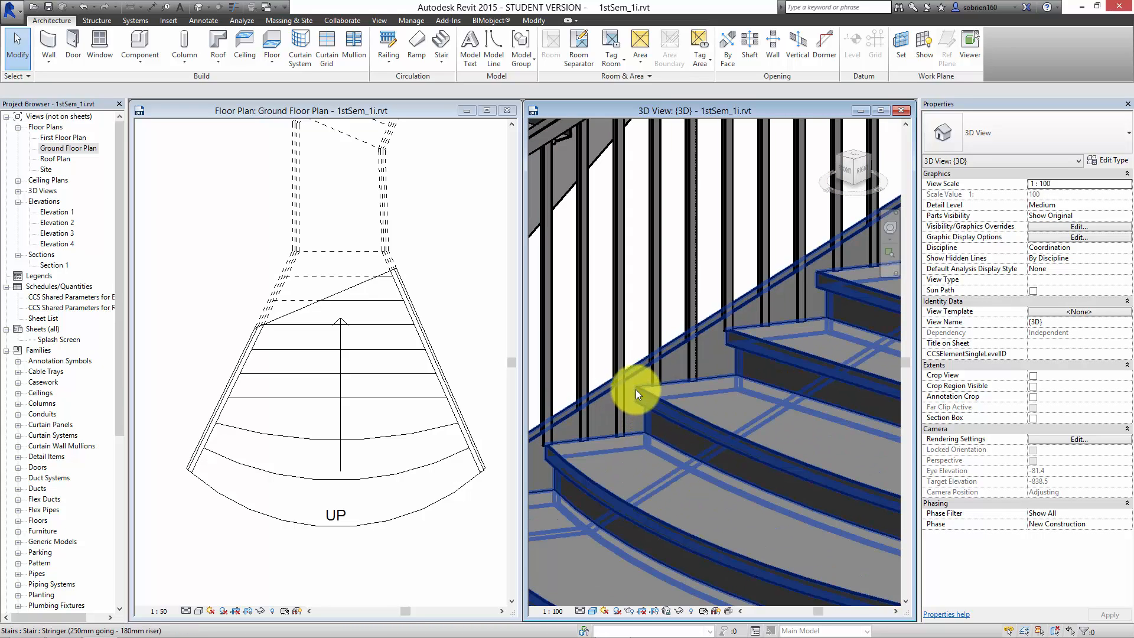
{"action": "middle_click_drag", "start_coordinate": [639, 396], "coordinate": [678, 368]}
{"action": "scroll", "coordinate": [671, 377], "scroll_direction": "down", "scroll_amount": 2}
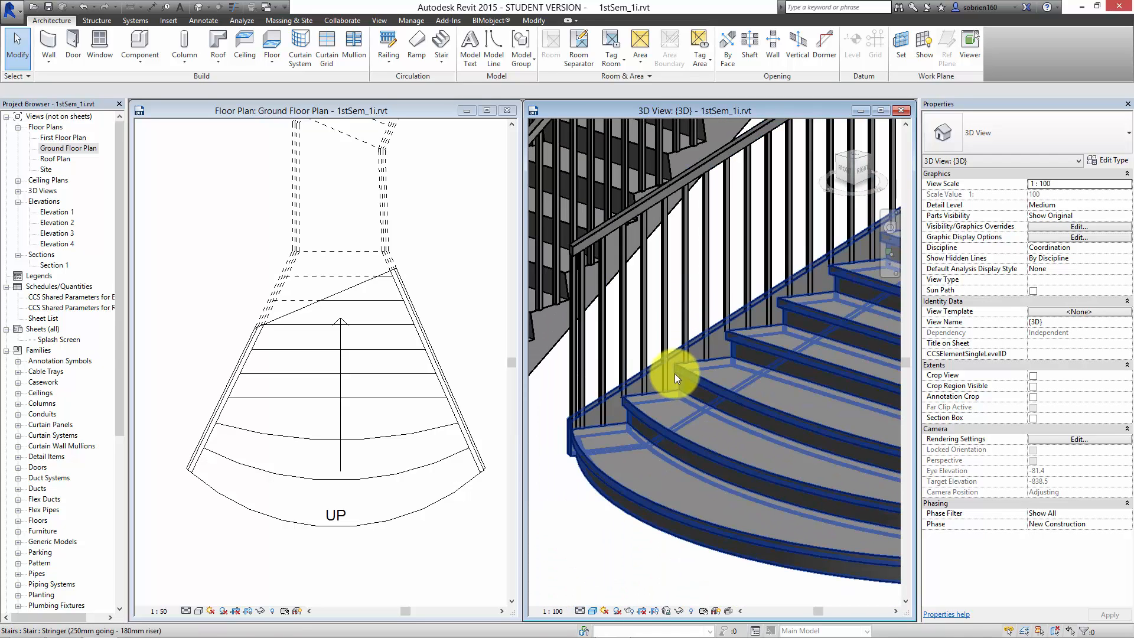
{"action": "middle_click_drag", "start_coordinate": [667, 373], "coordinate": [646, 399]}
{"action": "scroll", "coordinate": [671, 378], "scroll_direction": "up", "scroll_amount": 5}
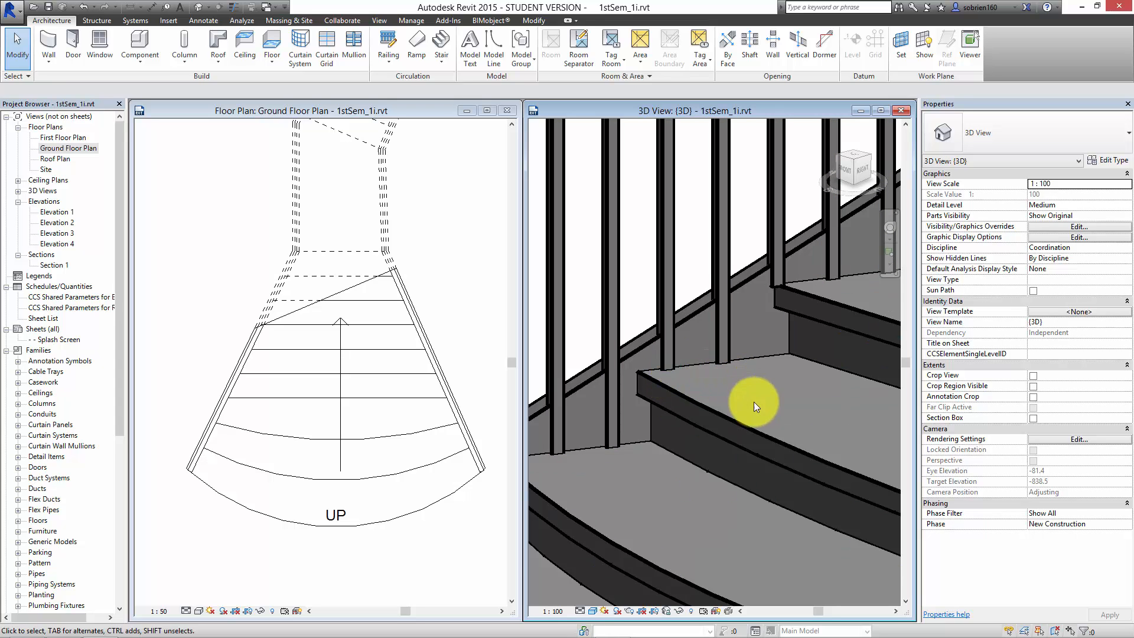
Step: Open the flared stair's type properties and bring its tread and riser parameters into view
{"action": "left_click", "coordinate": [752, 492]}
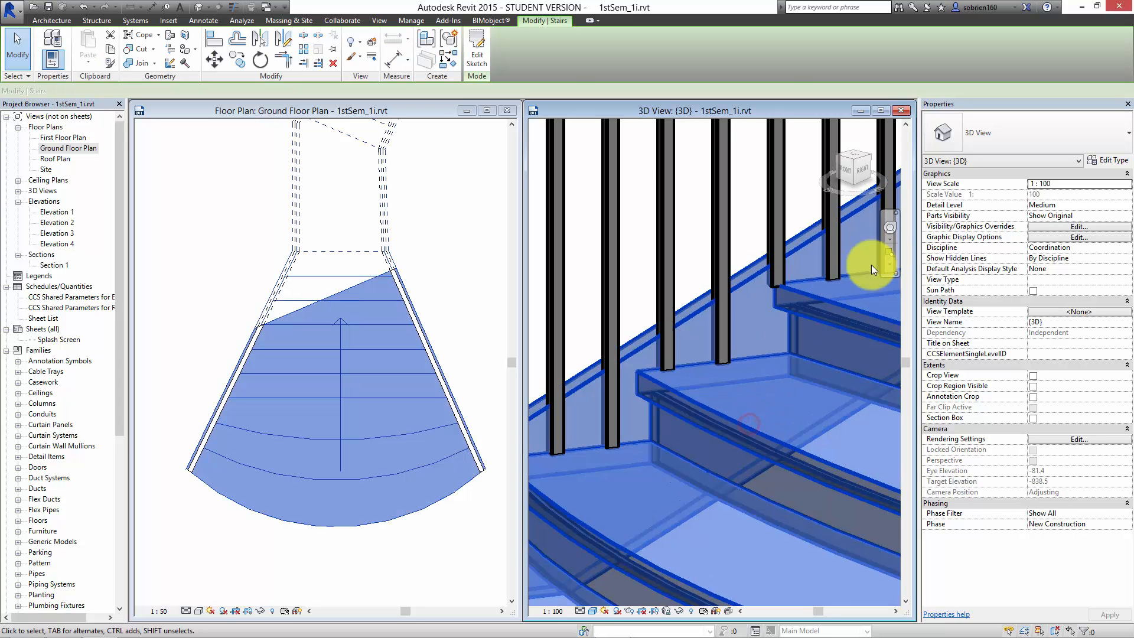
{"action": "left_click", "coordinate": [1116, 162]}
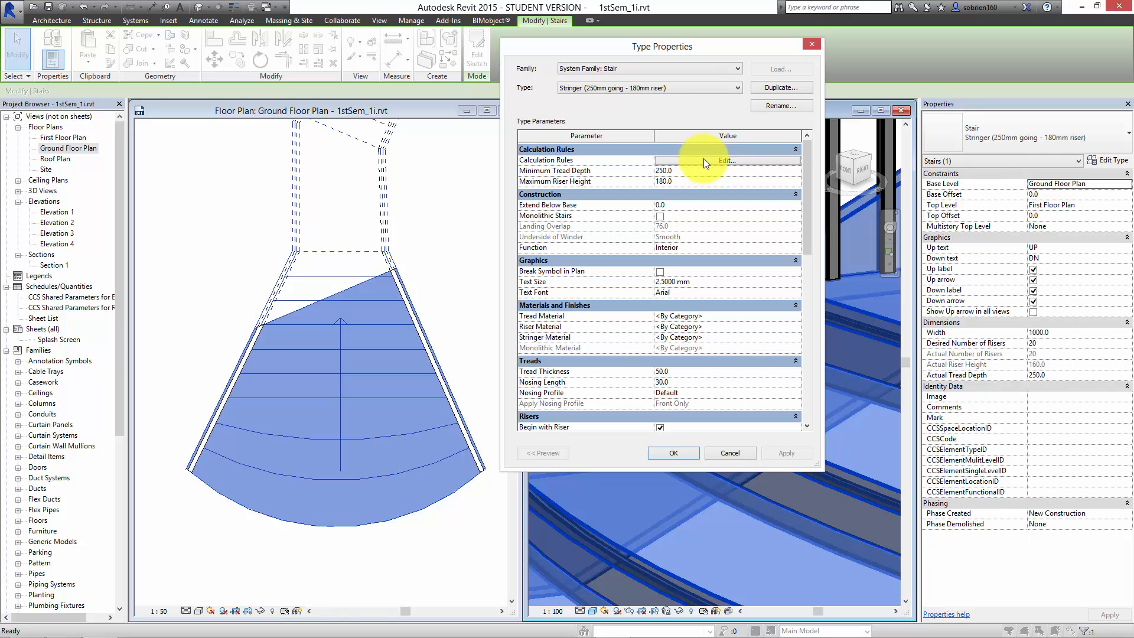
{"action": "mouse_move", "coordinate": [806, 194]}
{"action": "left_mouse_down"}
{"action": "mouse_move", "coordinate": [814, 342]}
{"action": "mouse_move", "coordinate": [803, 178]}
{"action": "left_mouse_up"}
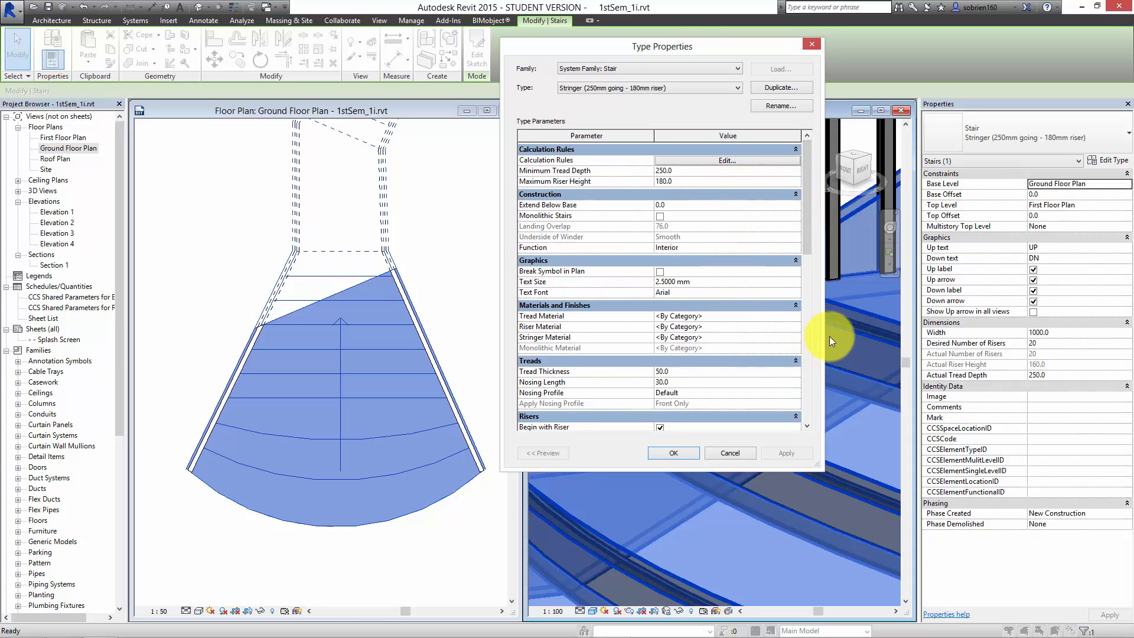
{"action": "left_click_drag", "start_coordinate": [807, 248], "coordinate": [804, 283]}
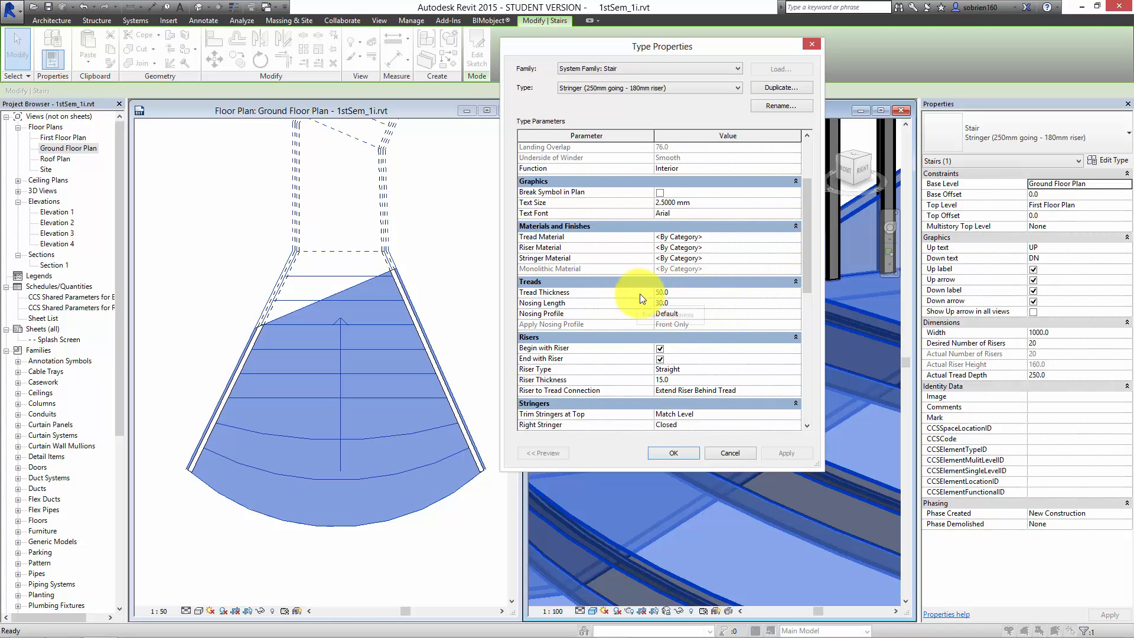
Step: Set the stair type's tread thickness to 100 mm and apply it with the 3D view uncovered for comparison
{"action": "left_click", "coordinate": [673, 293]}
{"action": "type", "text": "100"}
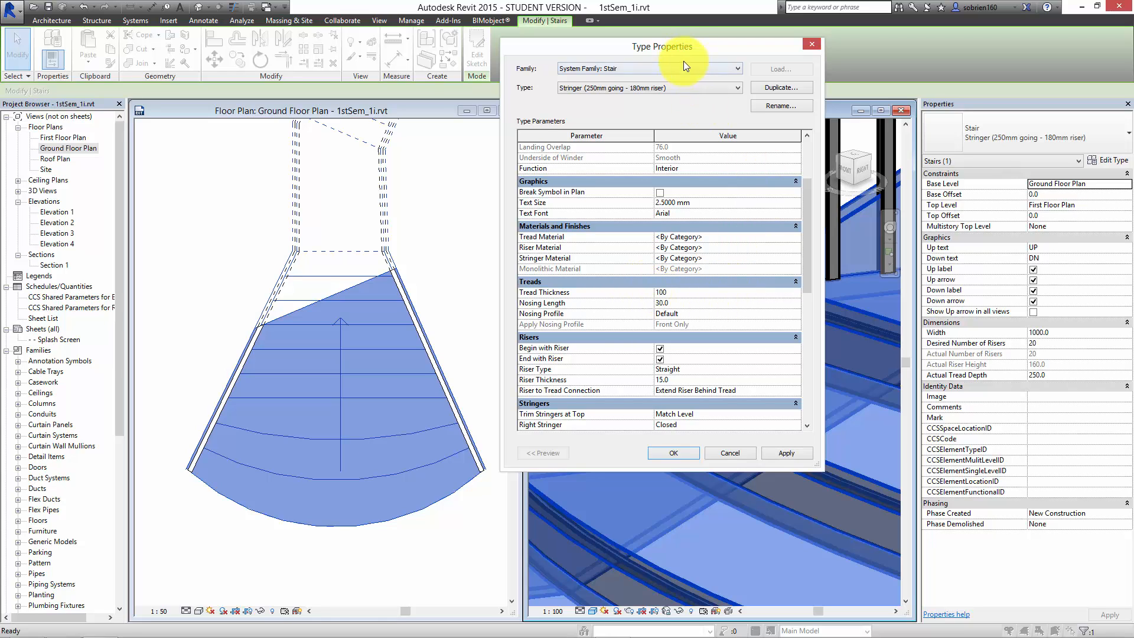
{"action": "left_click_drag", "start_coordinate": [683, 61], "coordinate": [387, 98]}
{"action": "left_click", "coordinate": [491, 488]}
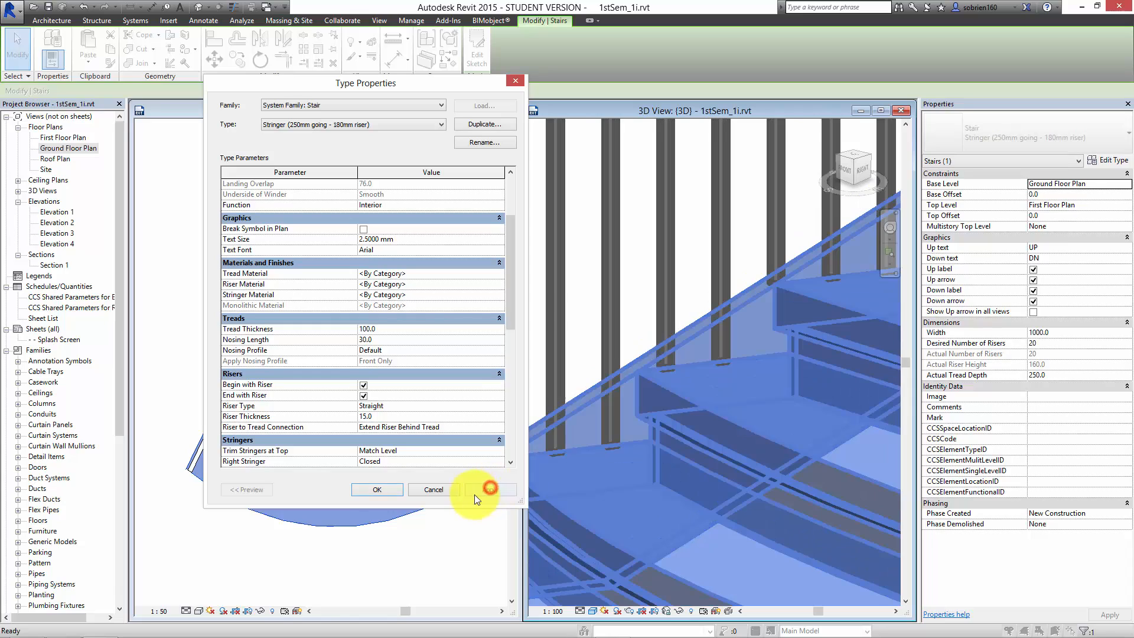
{"action": "left_click", "coordinate": [648, 473]}
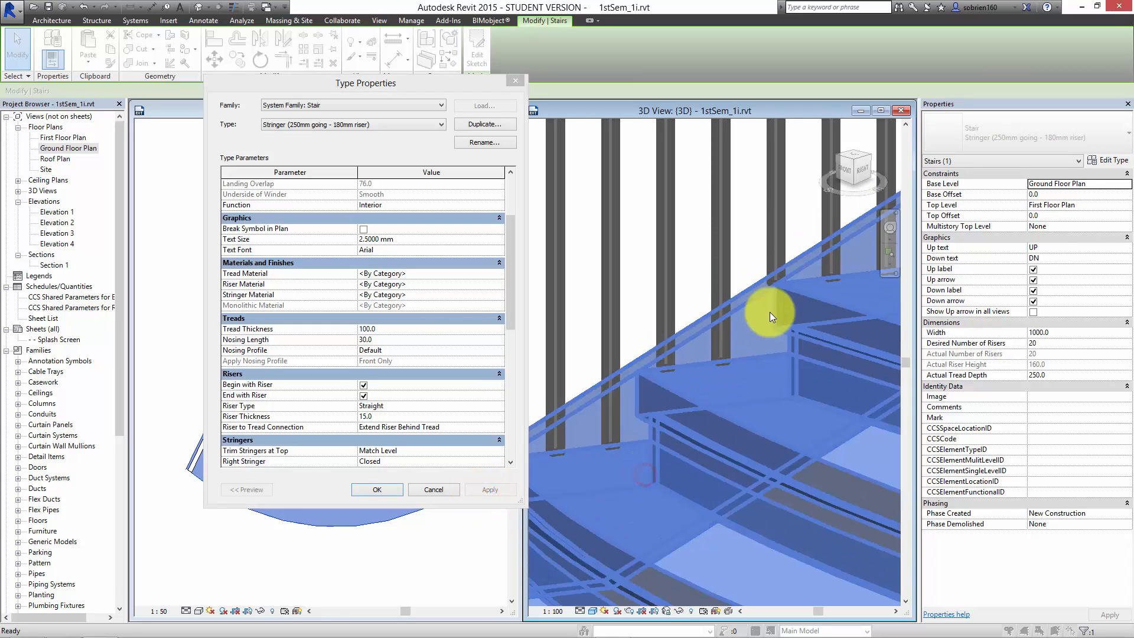
Step: Set the stair type's tread thickness to 50 mm and its nosing length to 100 mm, and apply both
{"action": "left_click", "coordinate": [379, 327]}
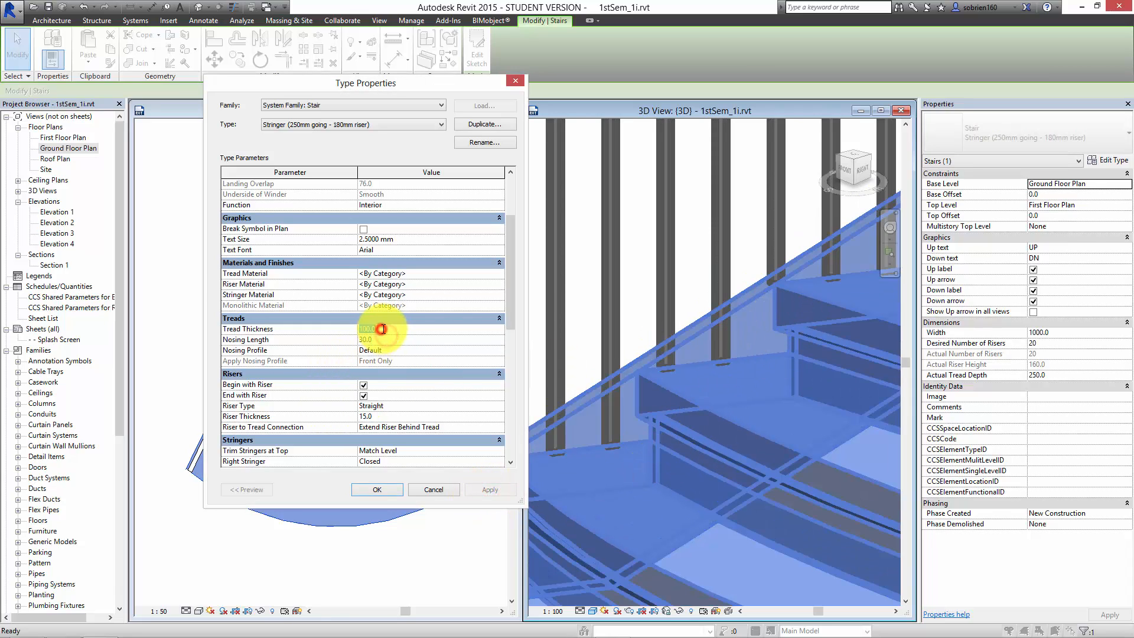
{"action": "type", "text": "50"}
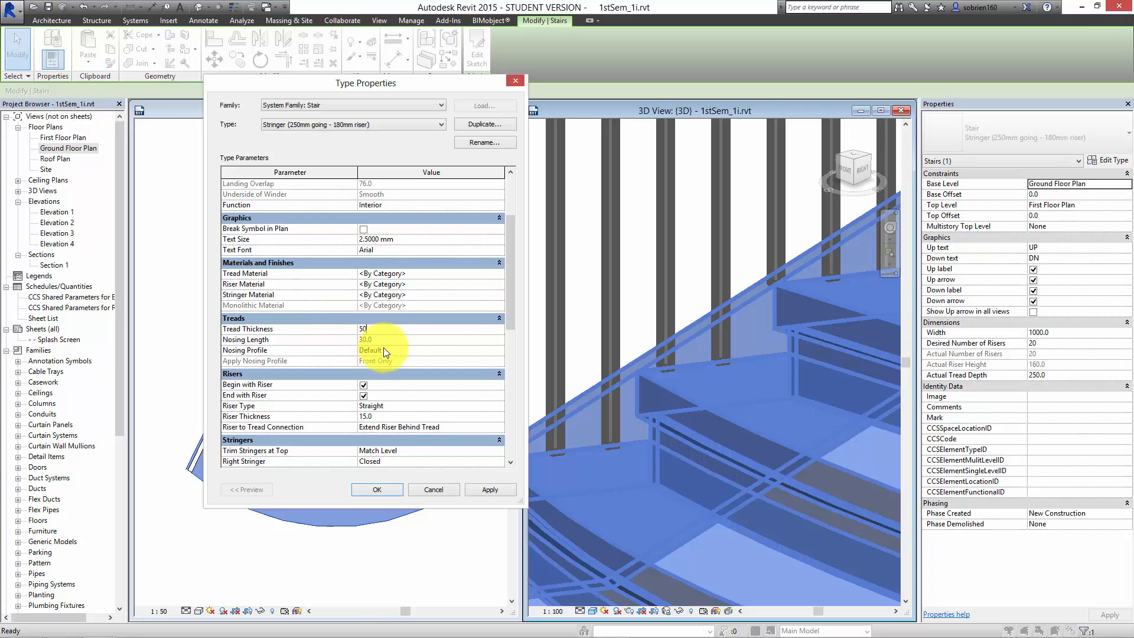
{"action": "left_click", "coordinate": [384, 340]}
{"action": "type", "text": "100"}
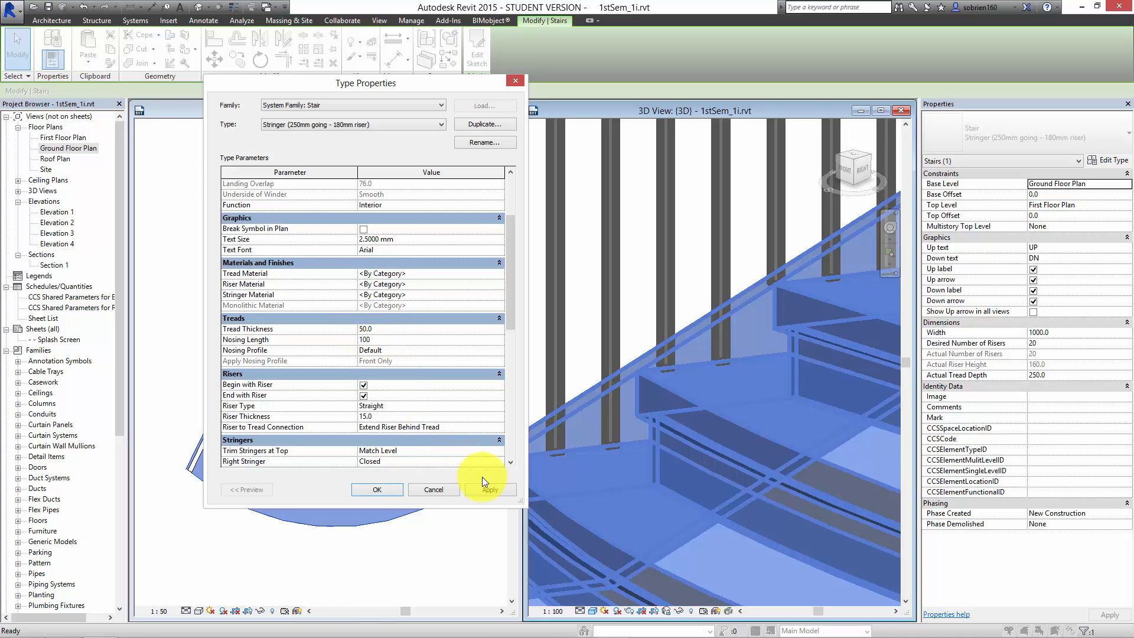
{"action": "left_click", "coordinate": [488, 491]}
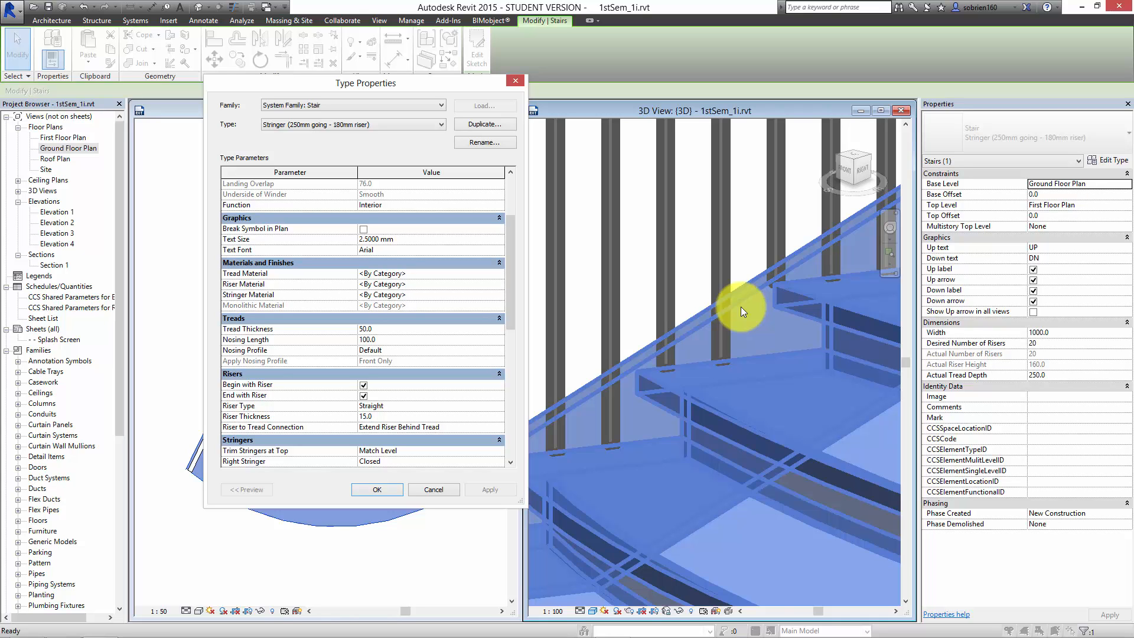
{"action": "left_click", "coordinate": [397, 490]}
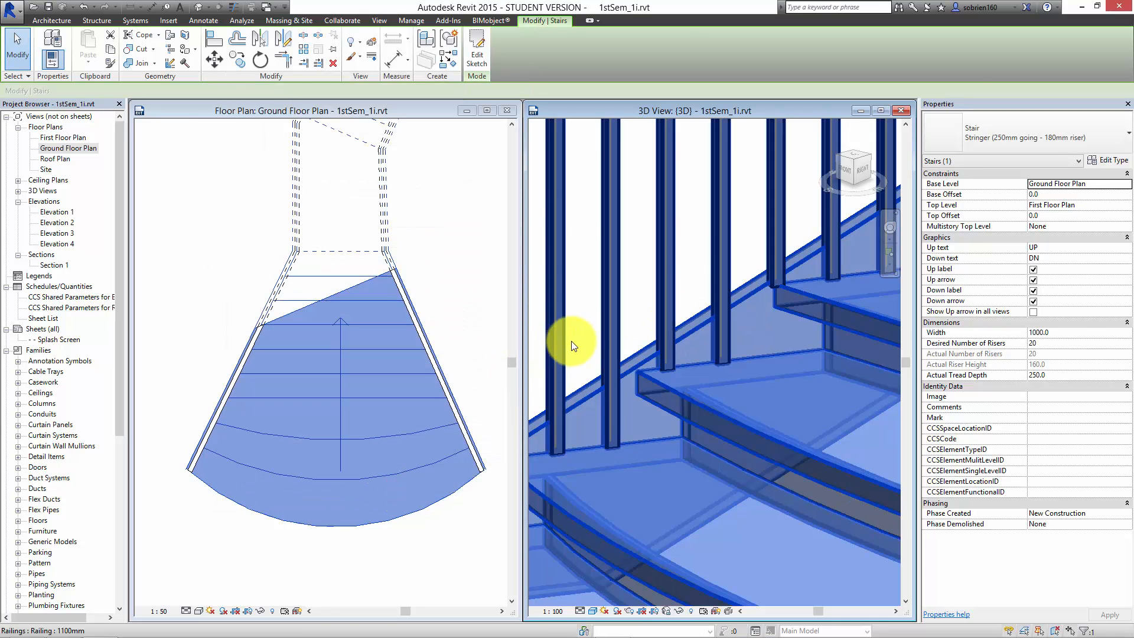
Step: Examine the flared stair's nosings and overall shape in the 3D view from the front and side
{"action": "left_click", "coordinate": [580, 337]}
{"action": "scroll", "coordinate": [620, 369], "scroll_direction": "down", "scroll_amount": 5}
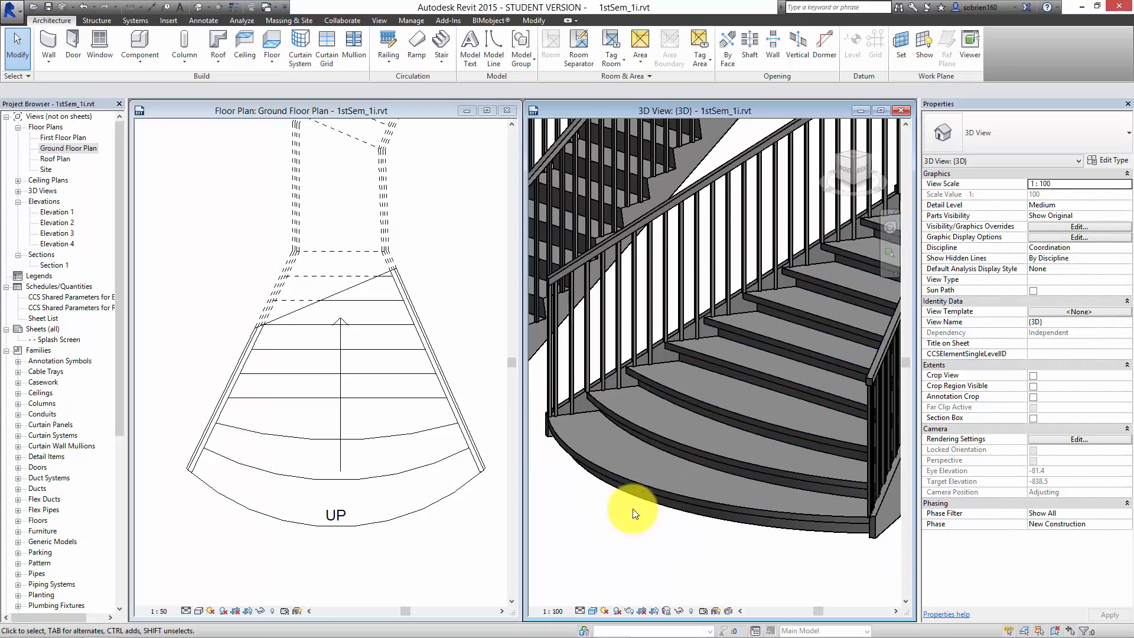
{"action": "left_click", "coordinate": [611, 524]}
{"action": "middle_click_drag", "start_coordinate": [670, 498], "coordinate": [801, 462], "text": "shift"}
{"action": "scroll", "coordinate": [604, 511], "scroll_direction": "up", "scroll_amount": 1}
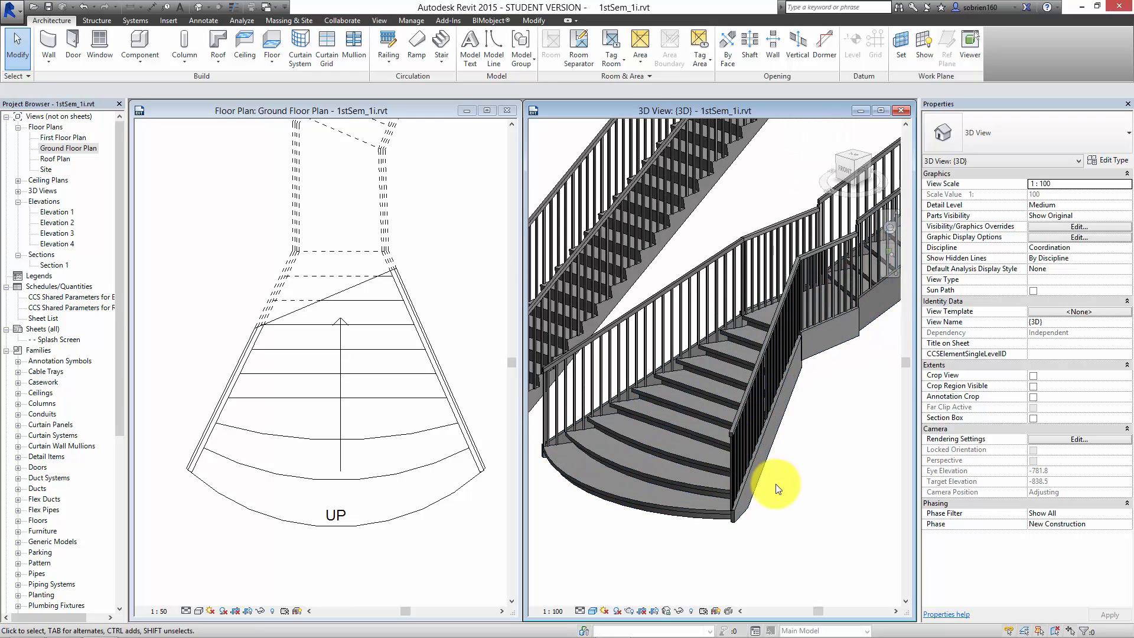